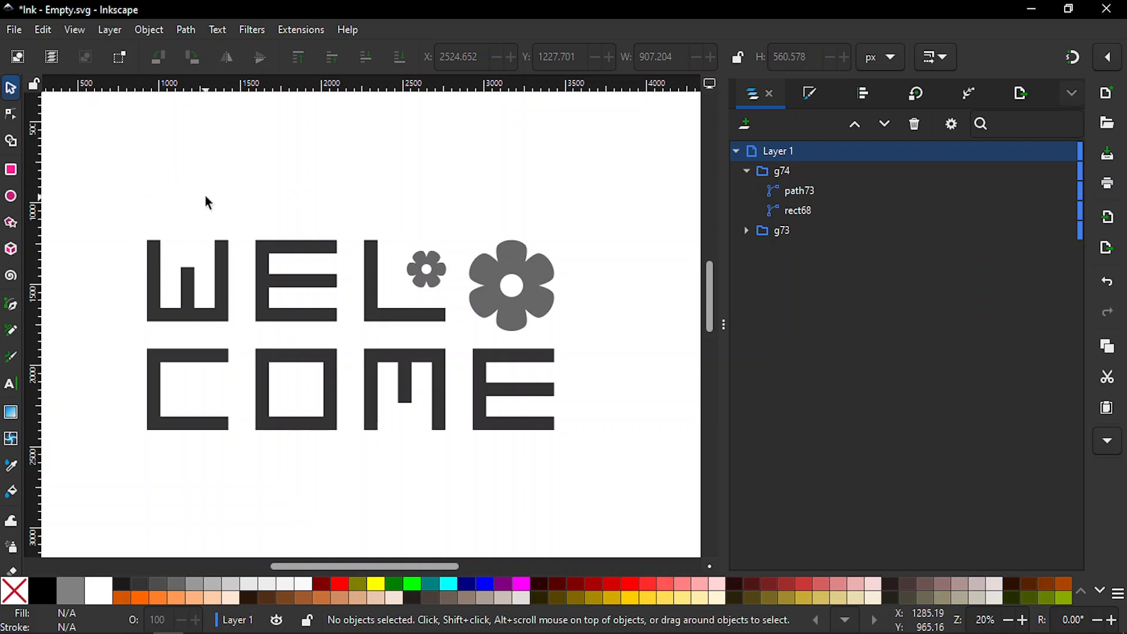
- Move the whole WELCOME artwork, including the flowers, down to the lower part of the page
key(minus)
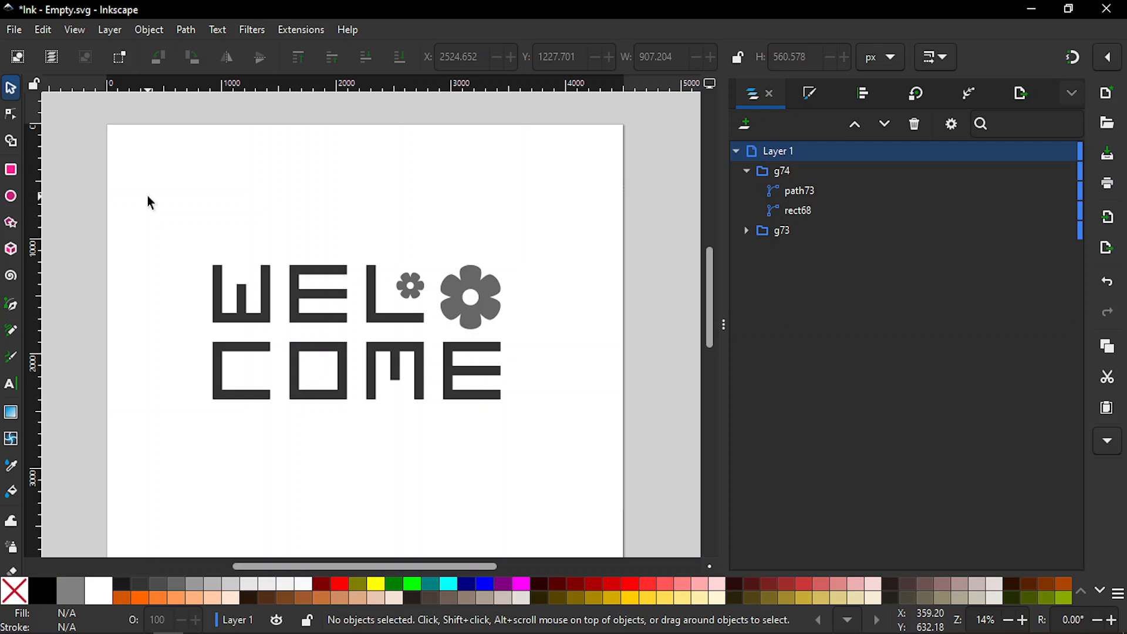
drag(148, 199, 544, 445)
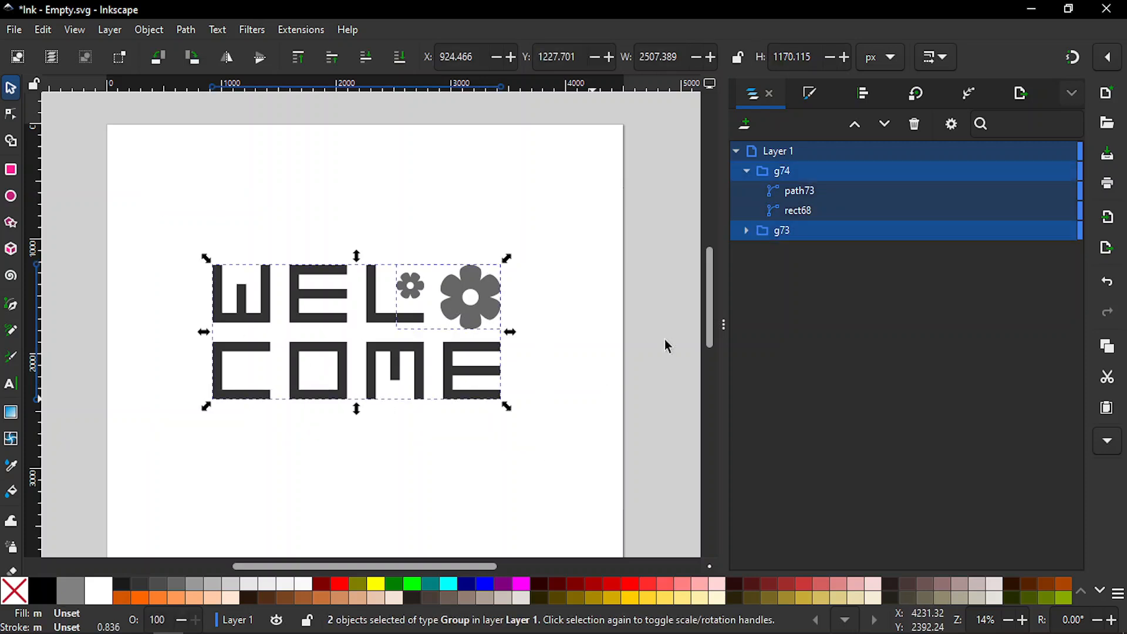
scroll(717, 321, down, 3)
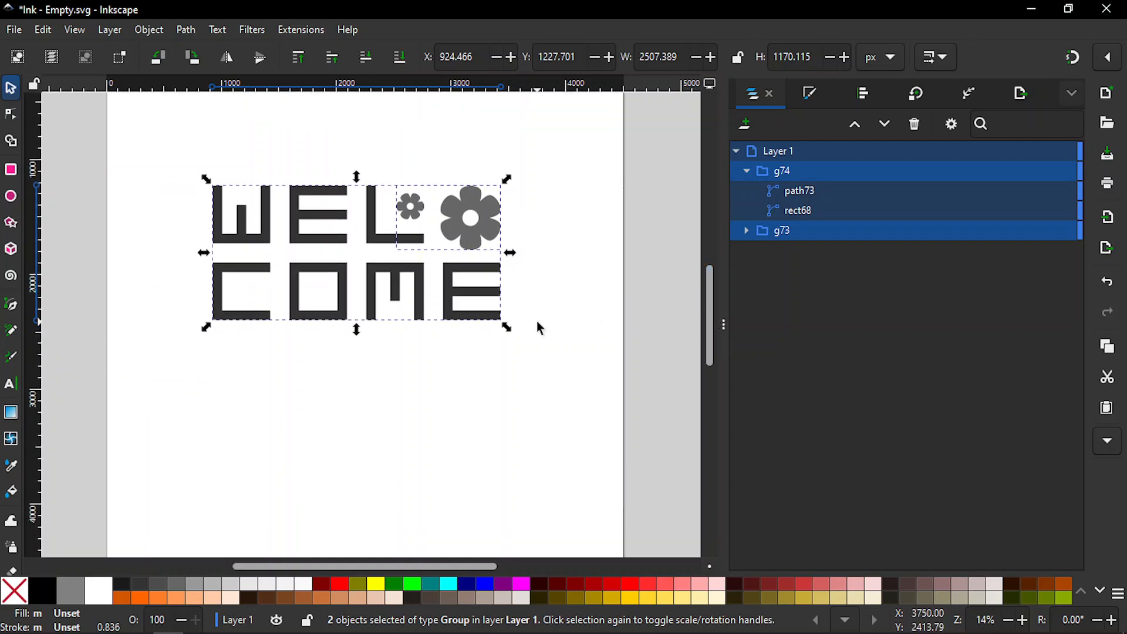
drag(344, 292, 350, 525)
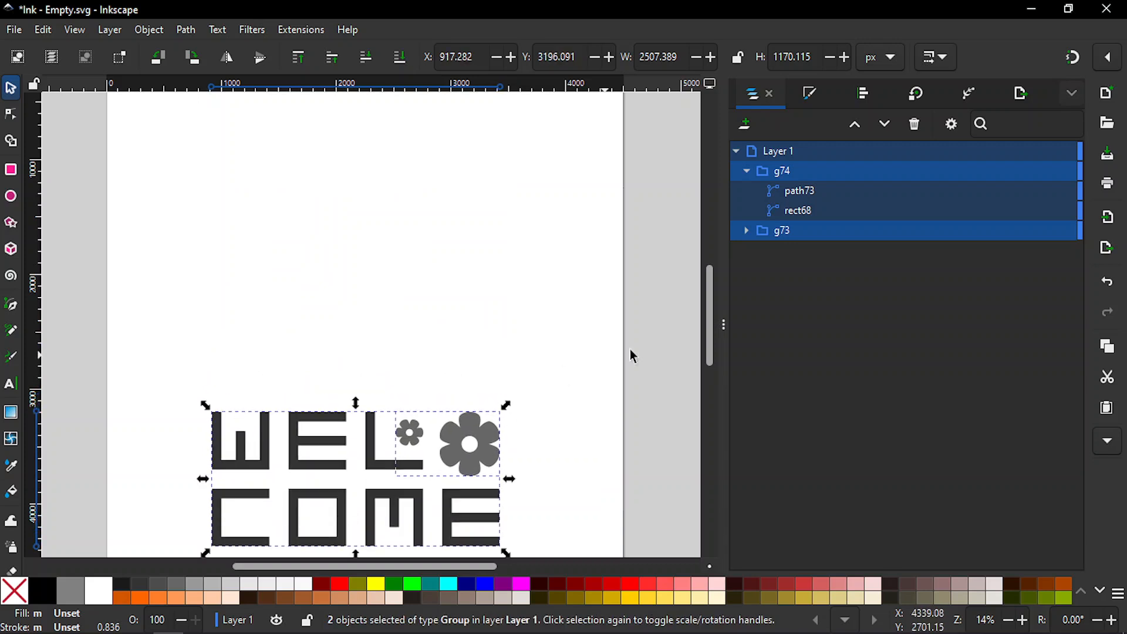
- Draw a wide rectangle about 3736 by 2083 px on the empty page area above the WELCOME artwork
mouse_move(706, 345)
mouse_down()
mouse_move(708, 317)
mouse_move(709, 329)
mouse_up()
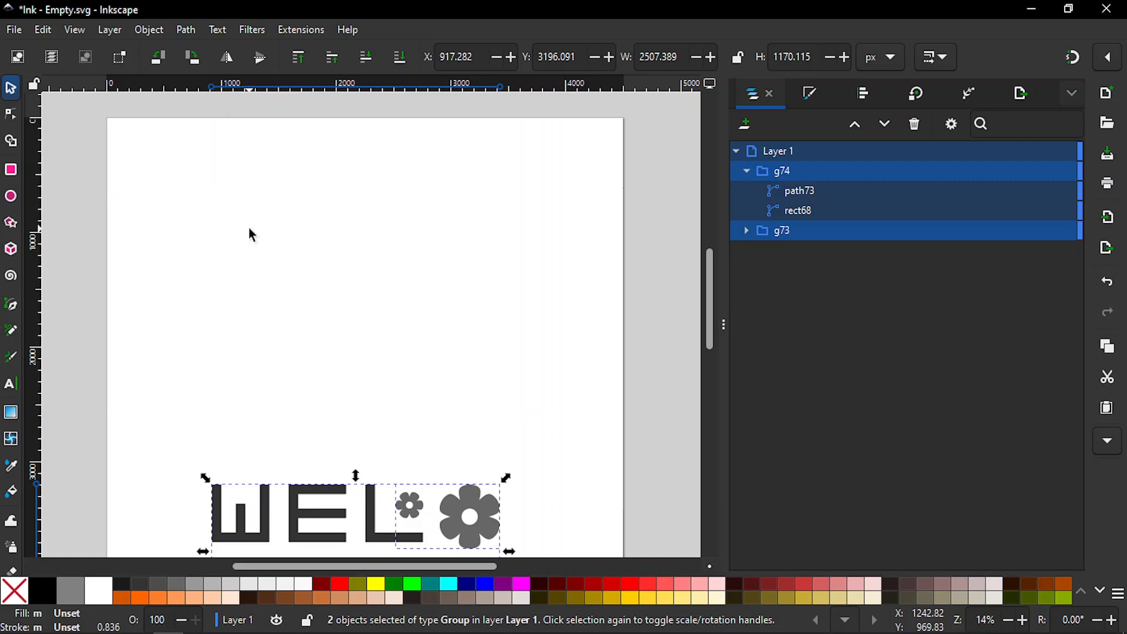
key(Escape)
key(e)
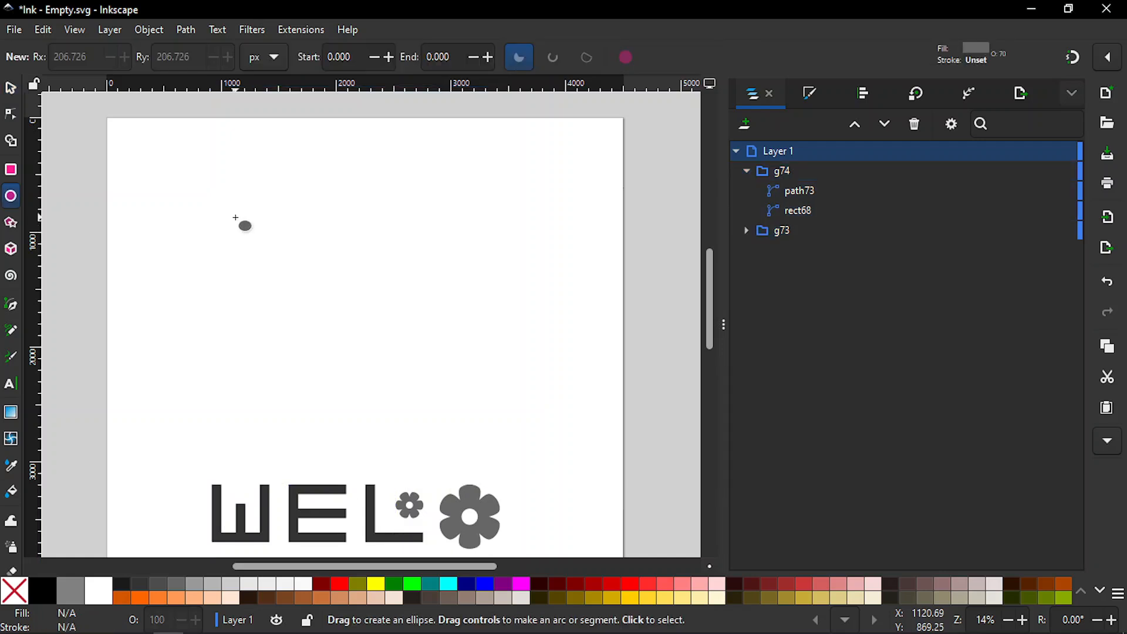
key(r)
drag(156, 173, 382, 304)
drag(524, 365, 585, 411)
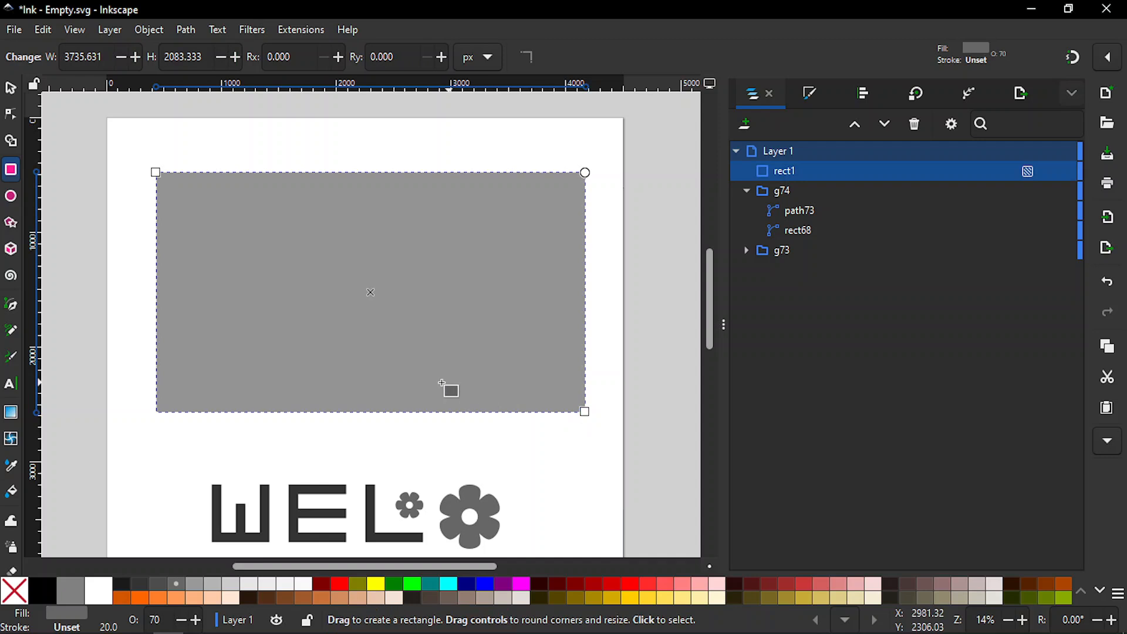
- Resize the rectangle to 3840 px wide and 2160 px high, and move it slightly up and left on the page
key(s)
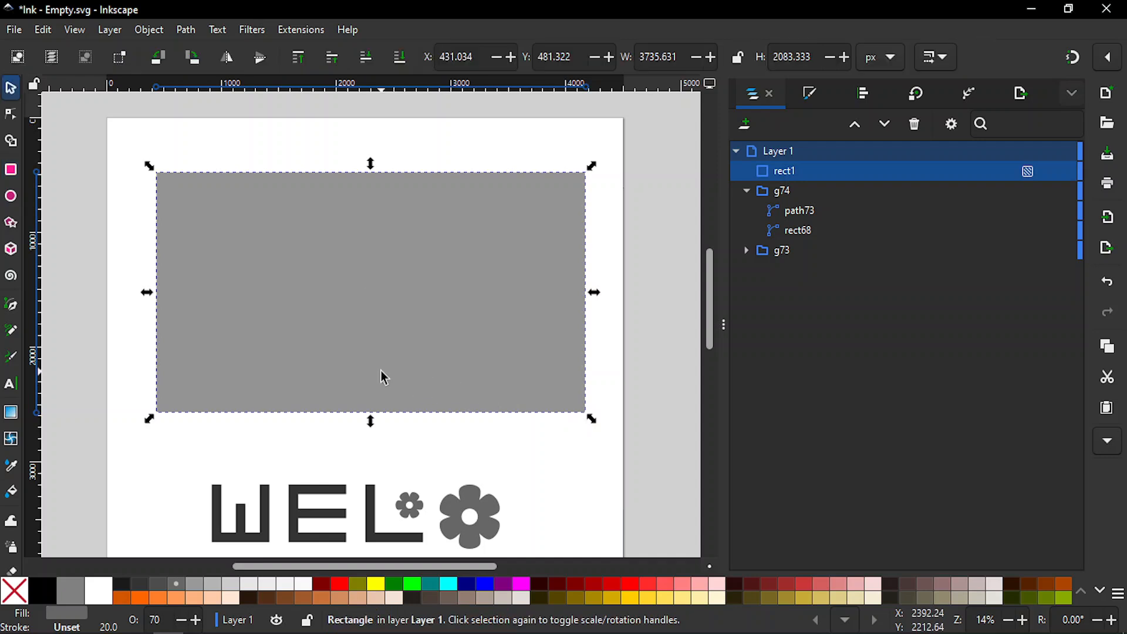
click(665, 59)
double_click(665, 59)
text(3840)
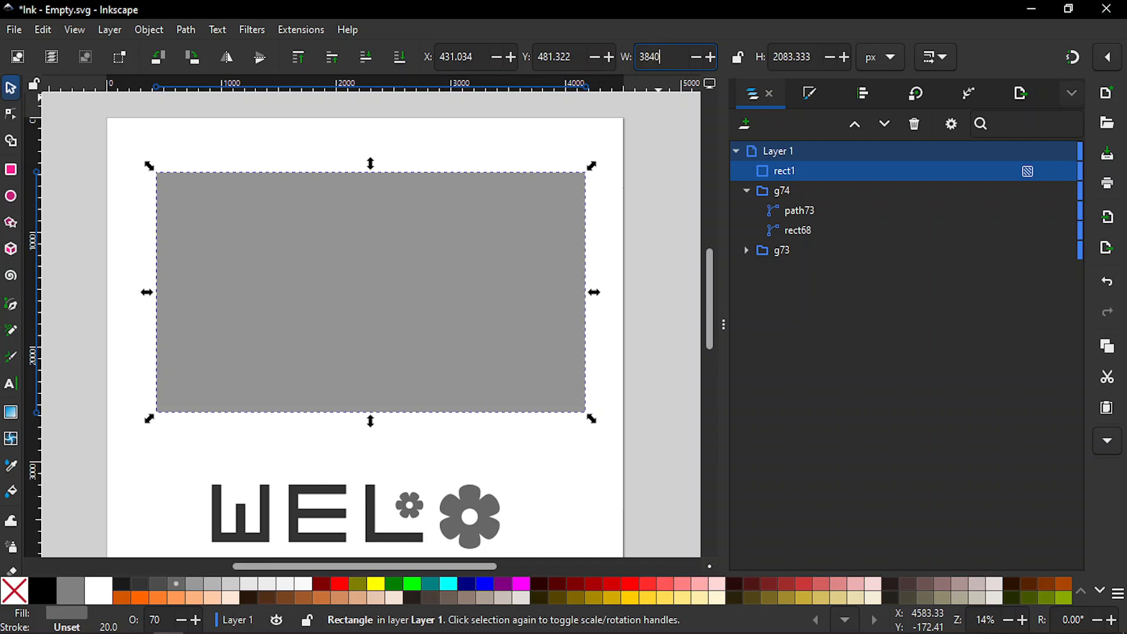
key(Return)
click(802, 57)
triple_click(802, 57)
text(21)
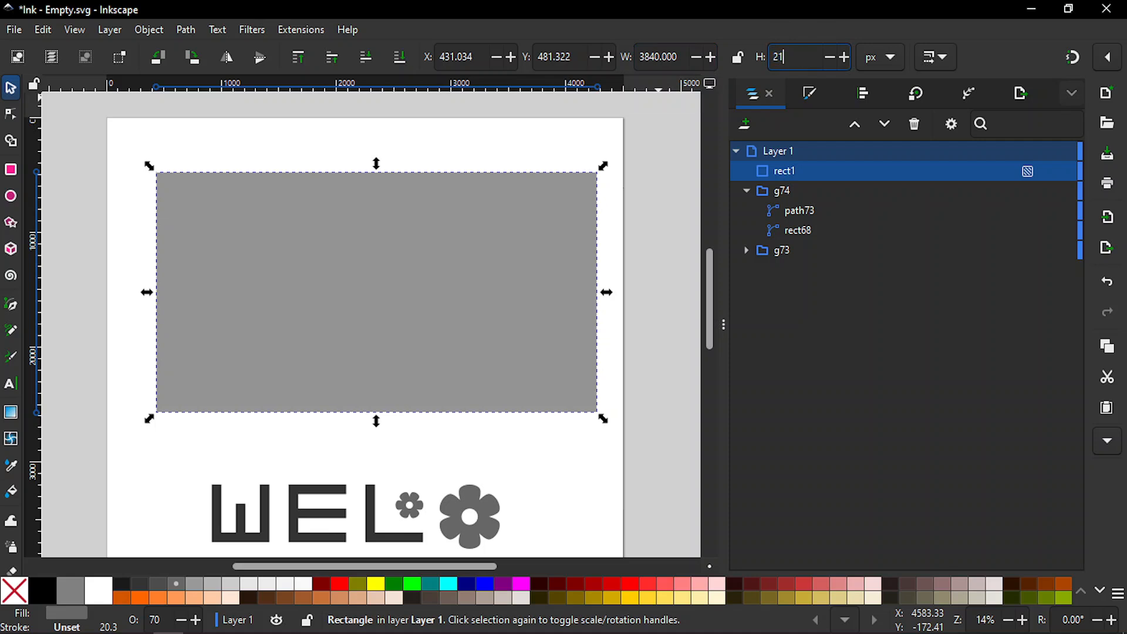
text(60)
key(Return)
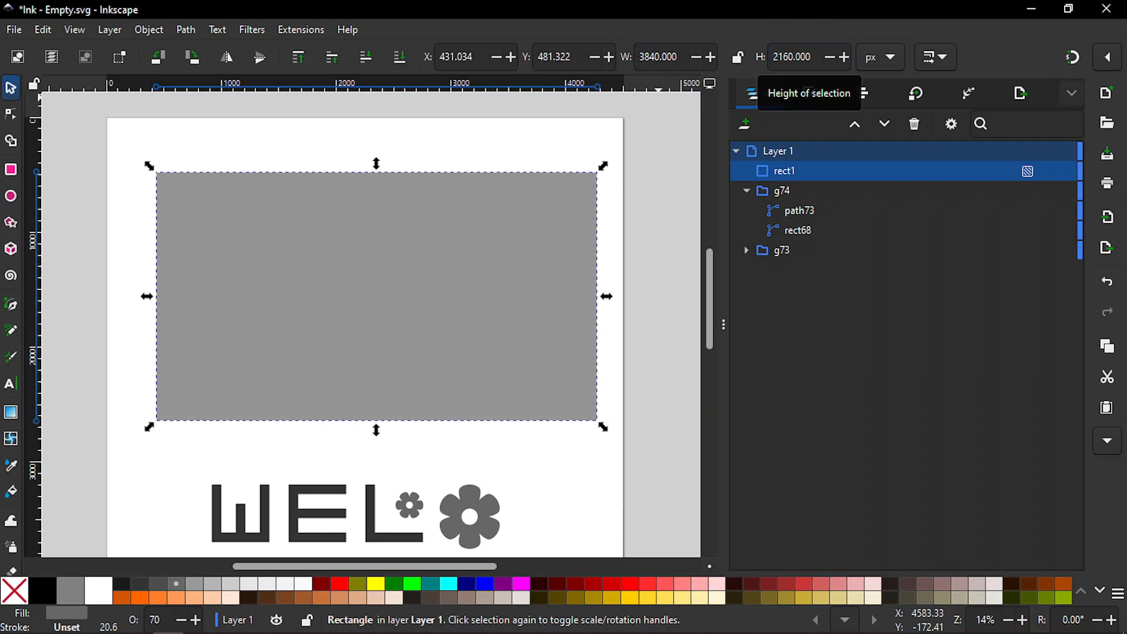
drag(455, 246, 431, 226)
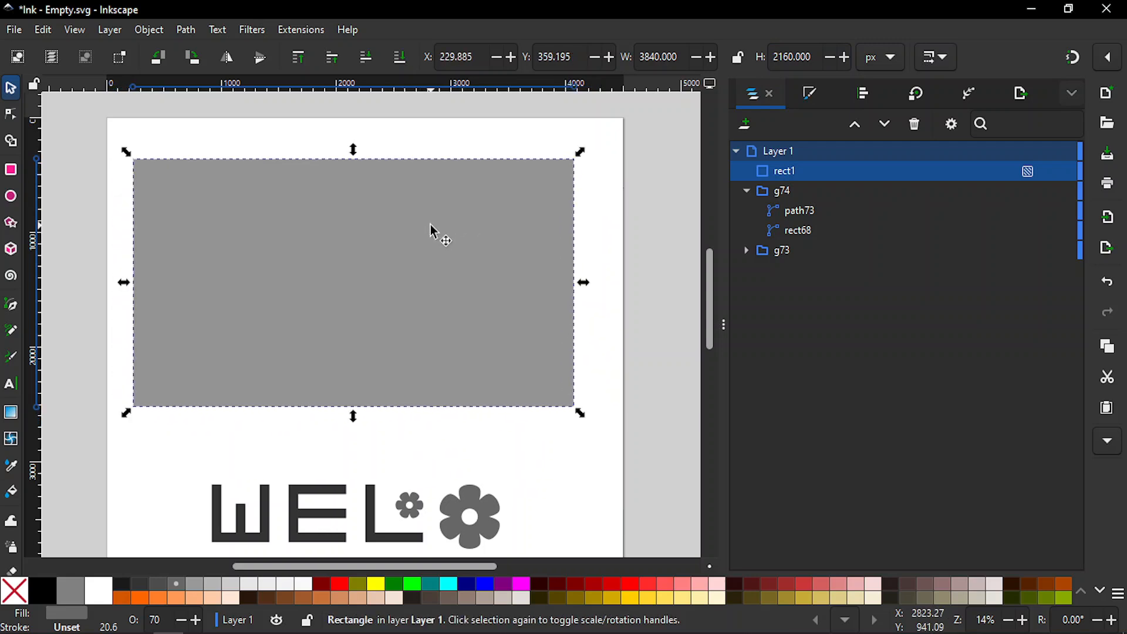
- Group the WELCOME letters and the flowers into a single group
drag(708, 270, 708, 305)
drag(179, 303, 547, 511)
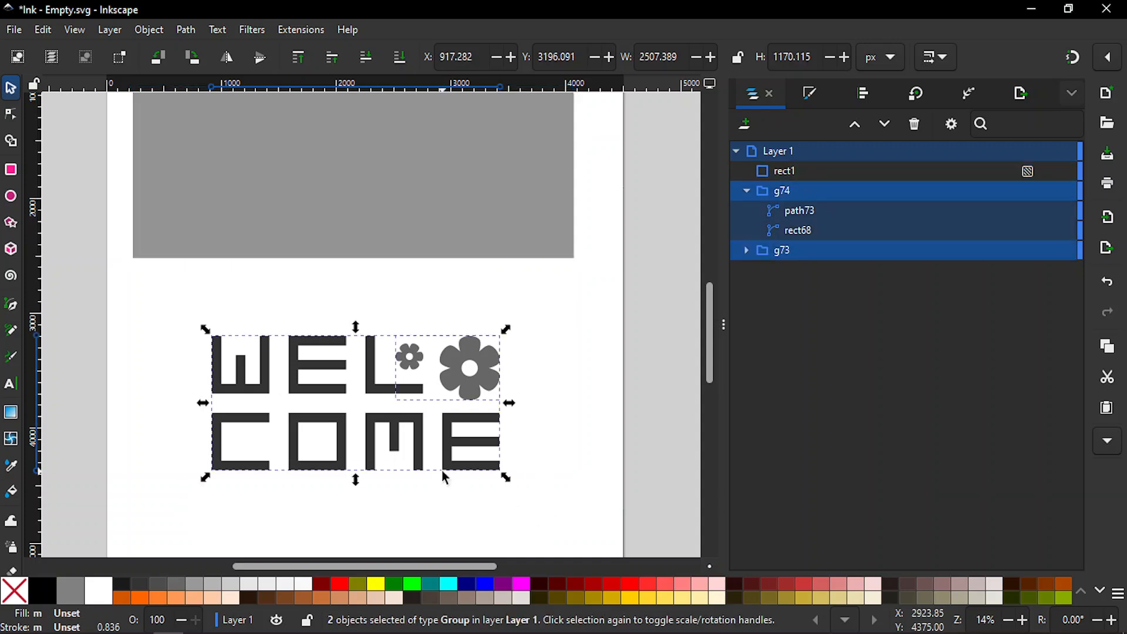
key(ctrl+g)
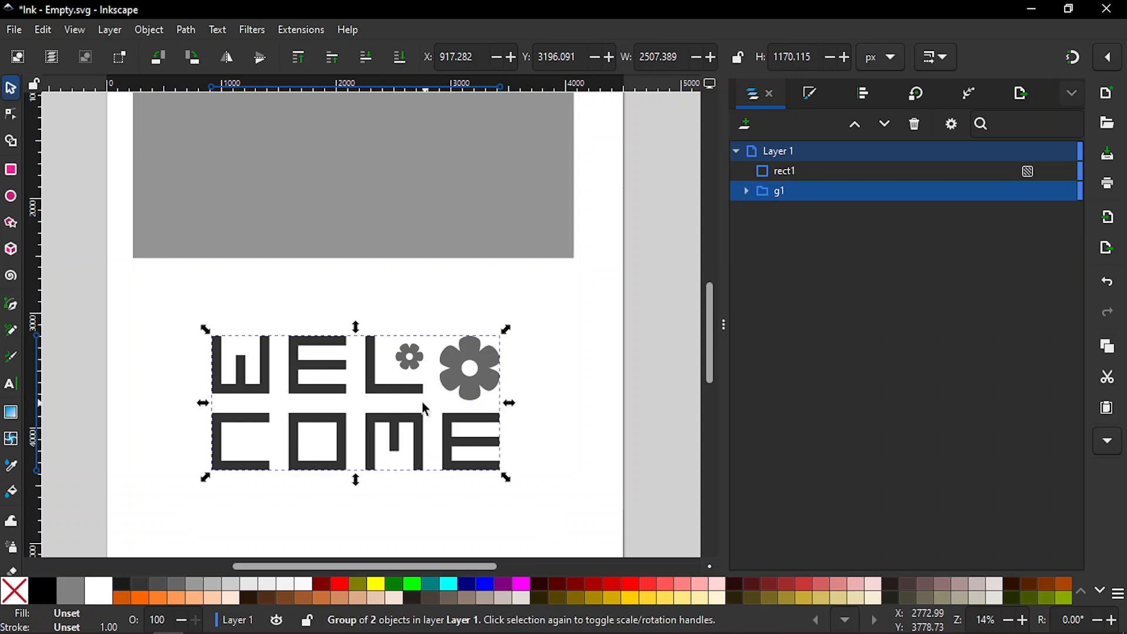
- Center the WELCOME group on the rectangle both horizontally and vertically, aligning relative to the last selected object
shift+click(423, 229)
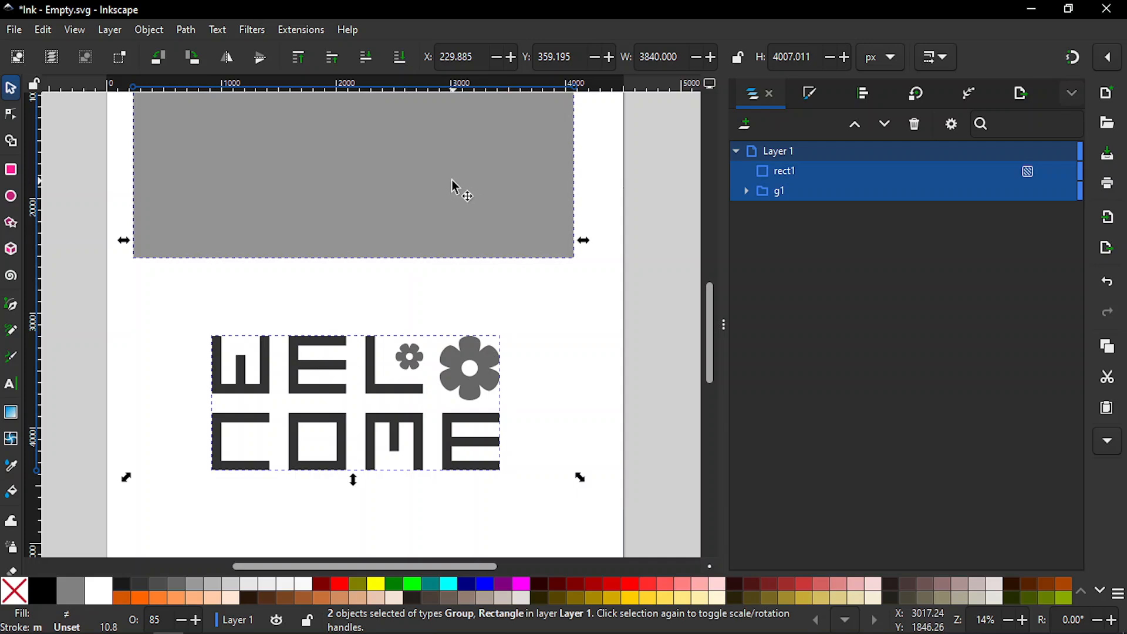
click(861, 97)
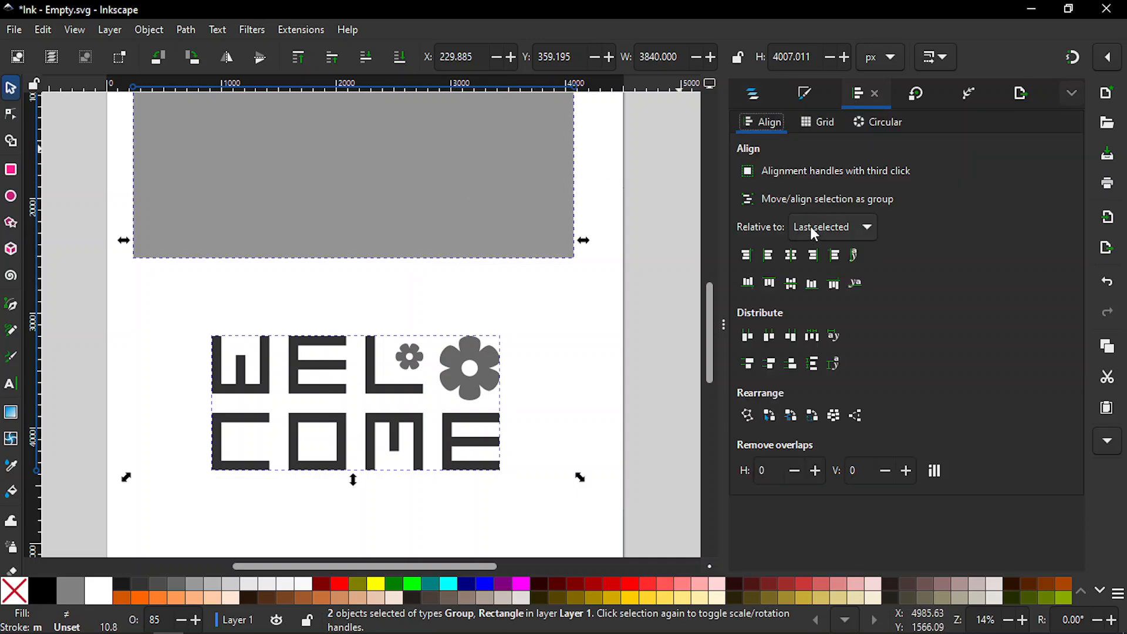
click(797, 256)
click(790, 286)
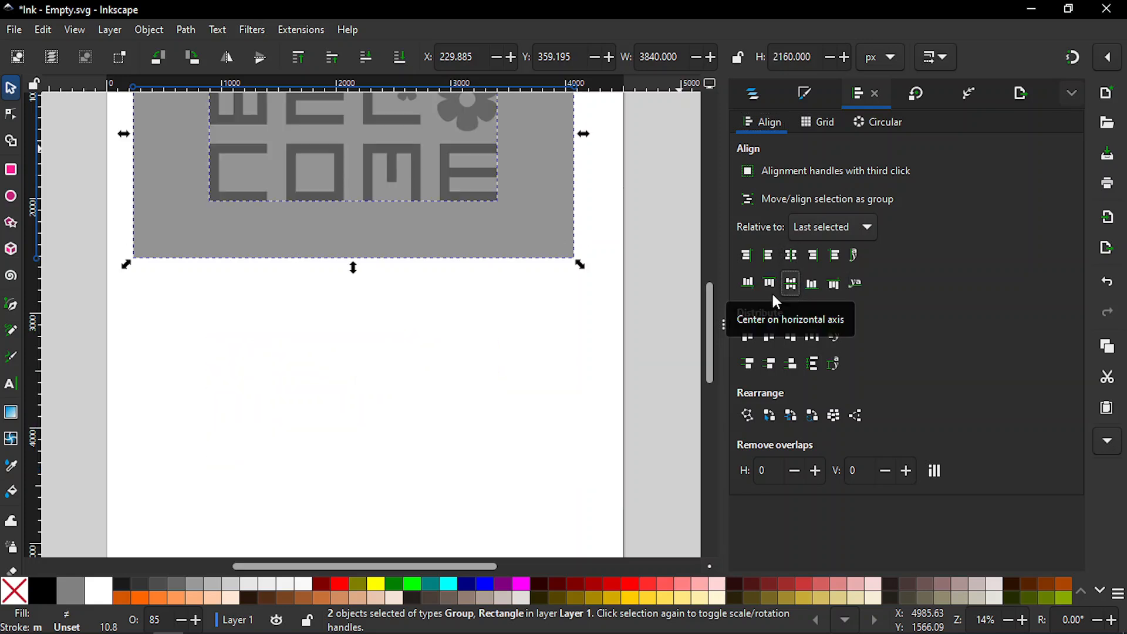
- Place the WELCOME group g1 above the rectangle in Layer 1's stacking order
drag(712, 317, 710, 284)
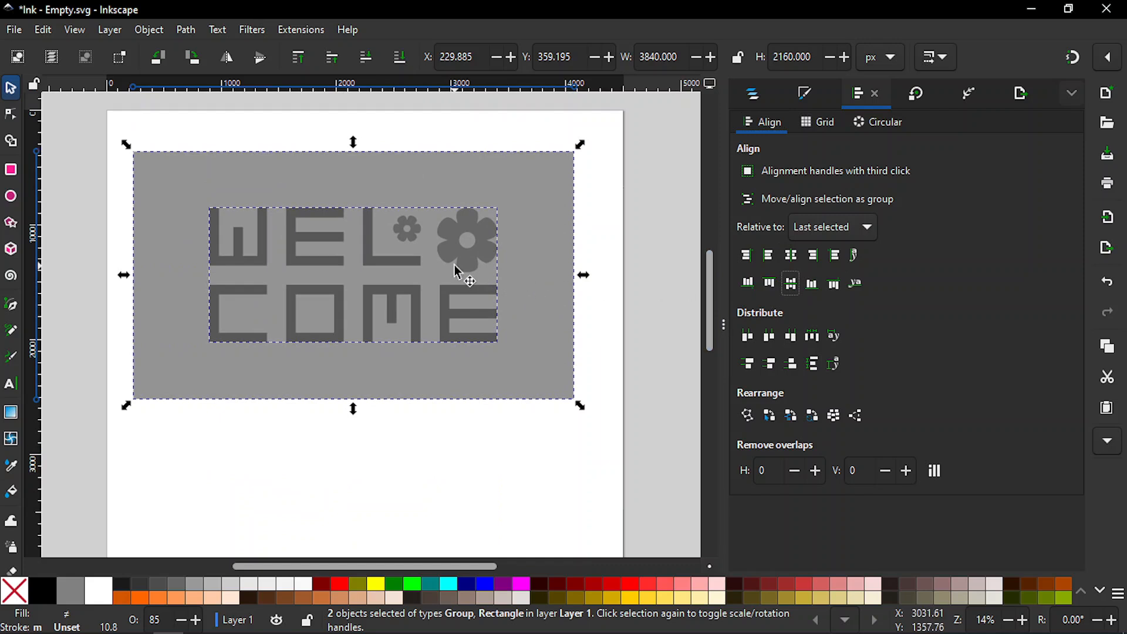
click(751, 95)
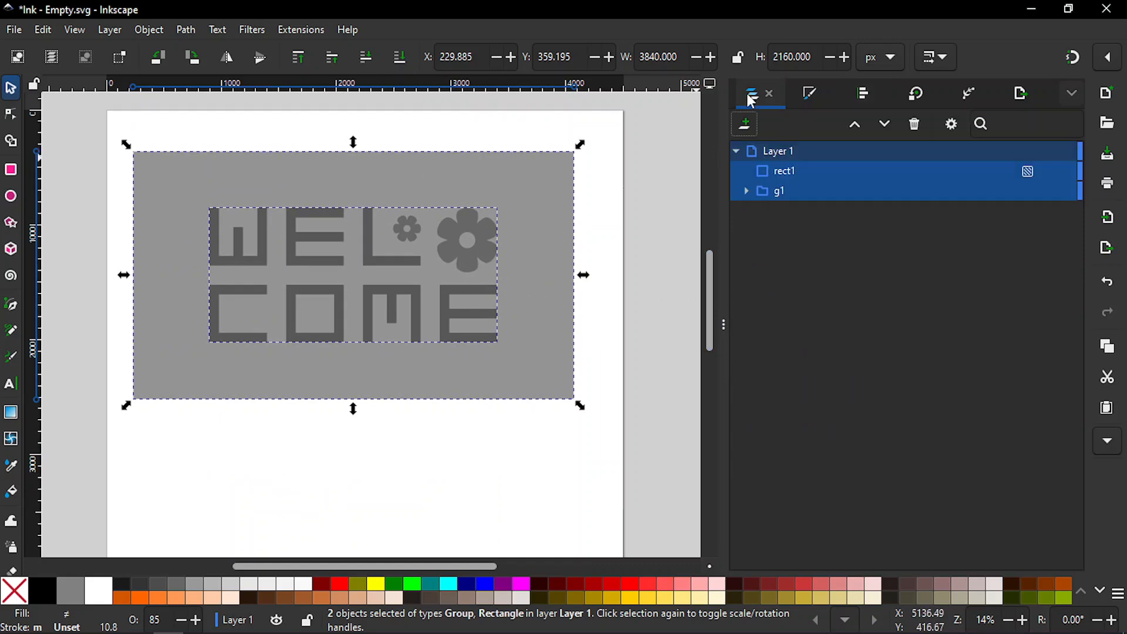
click(776, 192)
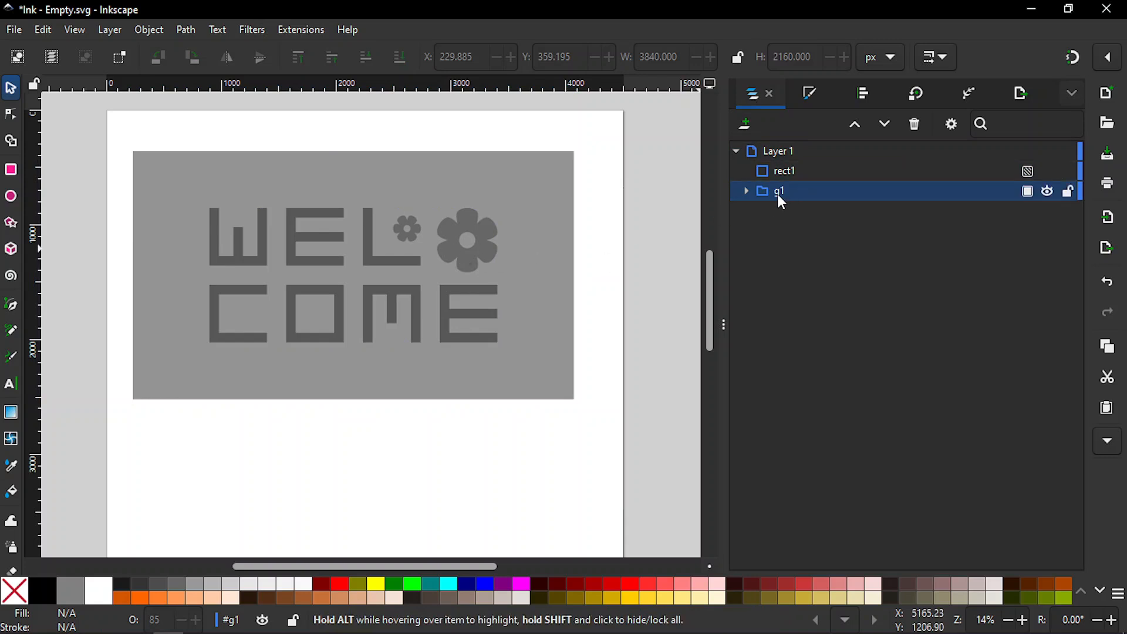
drag(777, 193, 790, 160)
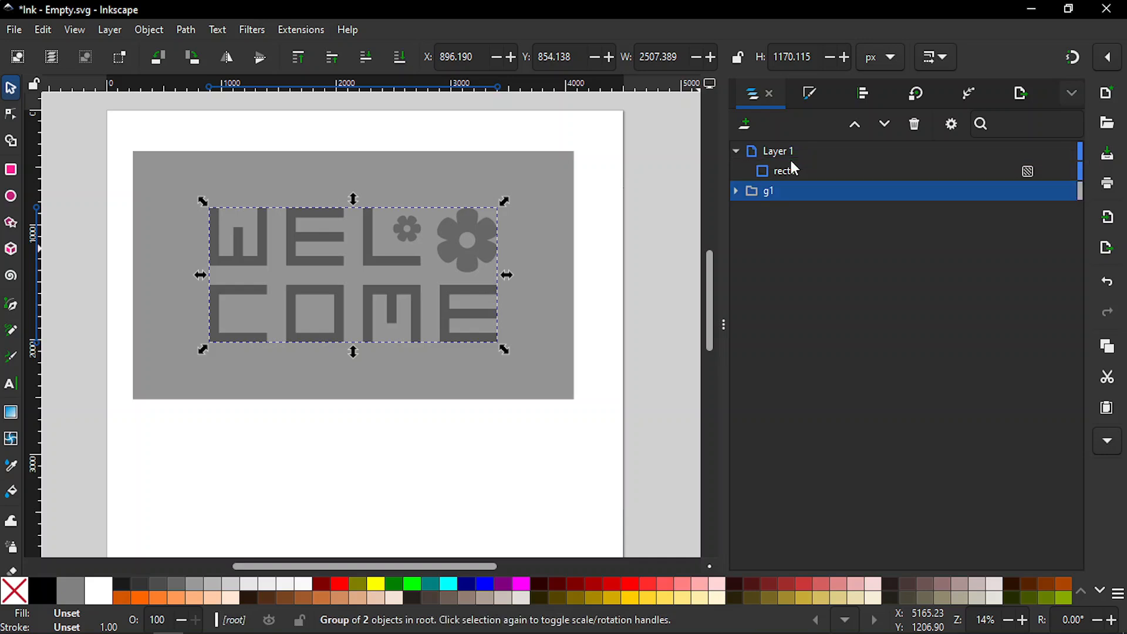
drag(768, 202, 791, 161)
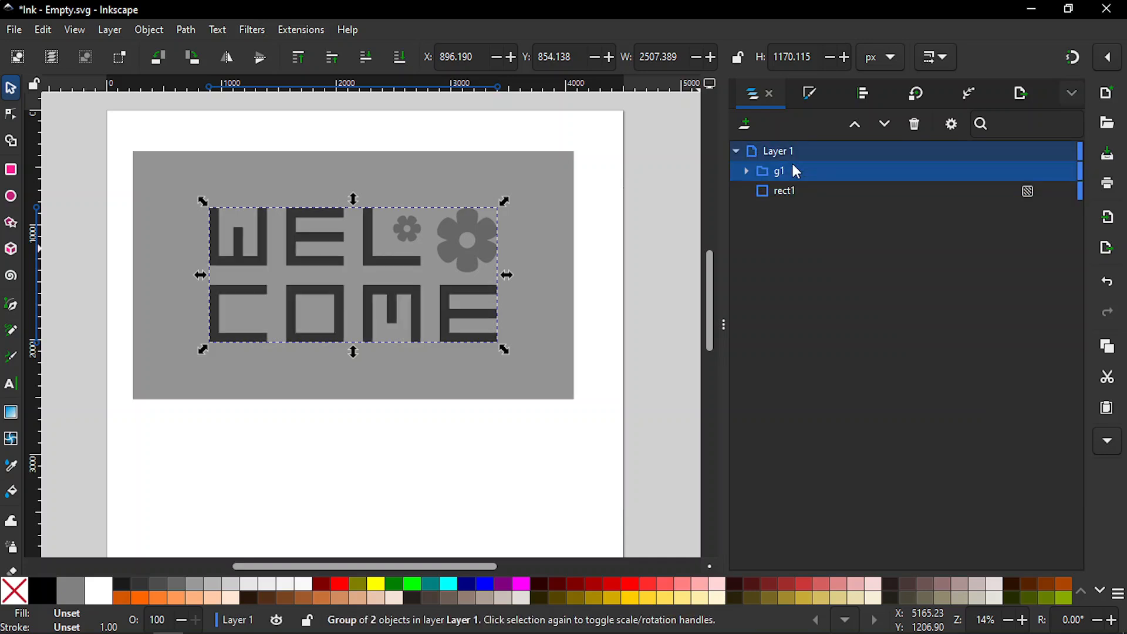
click(487, 445)
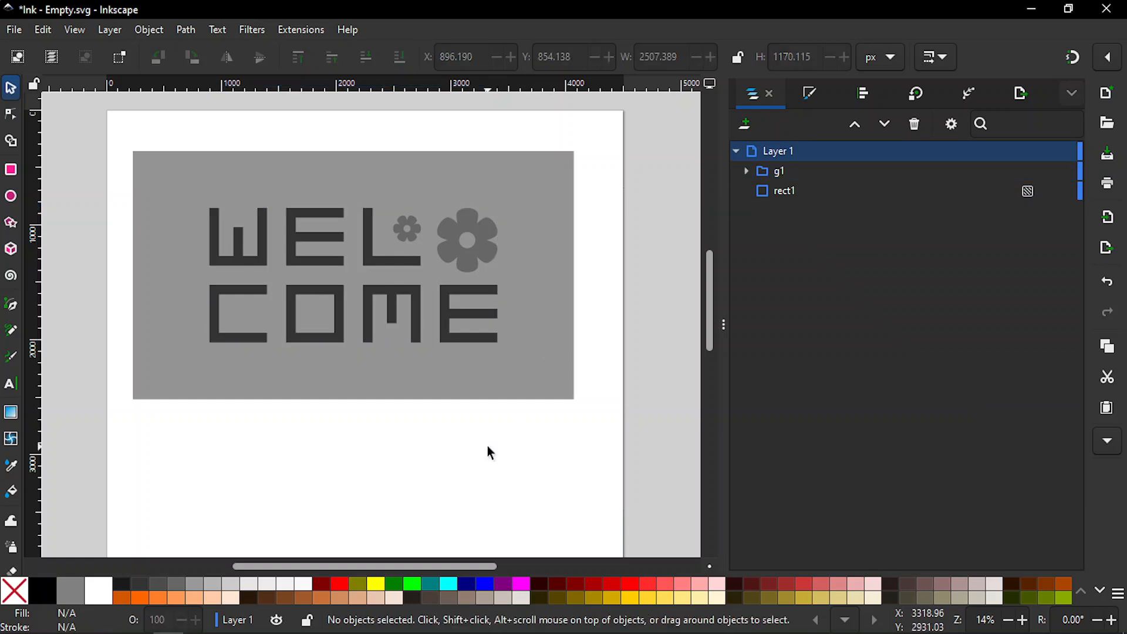
- Delete the grey background rectangle and undo the deletion
click(541, 376)
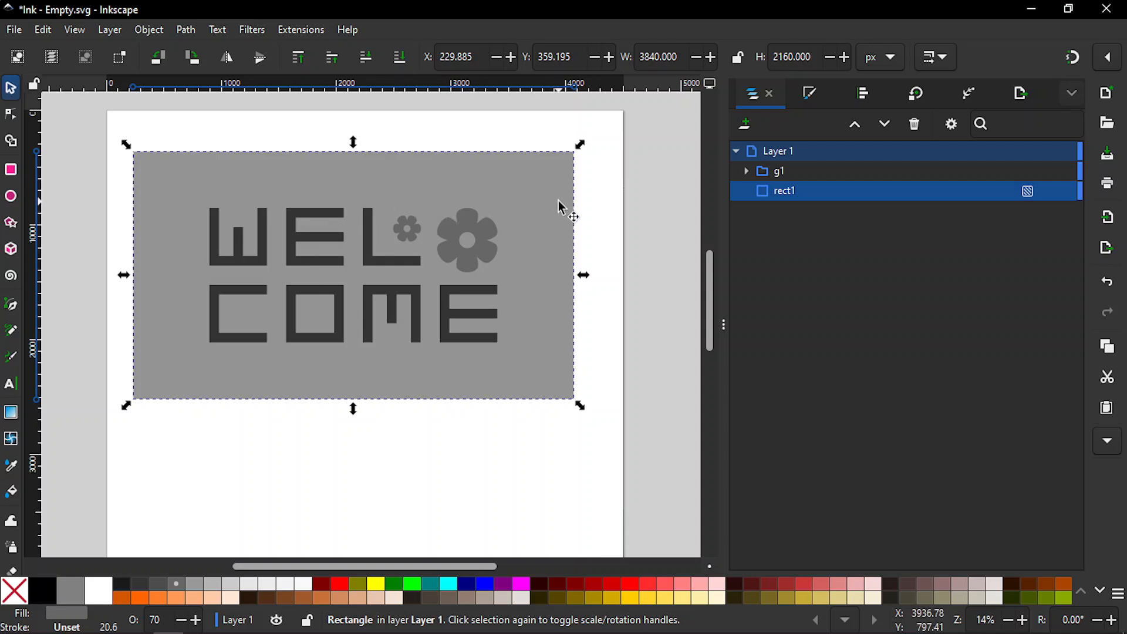
key(Delete)
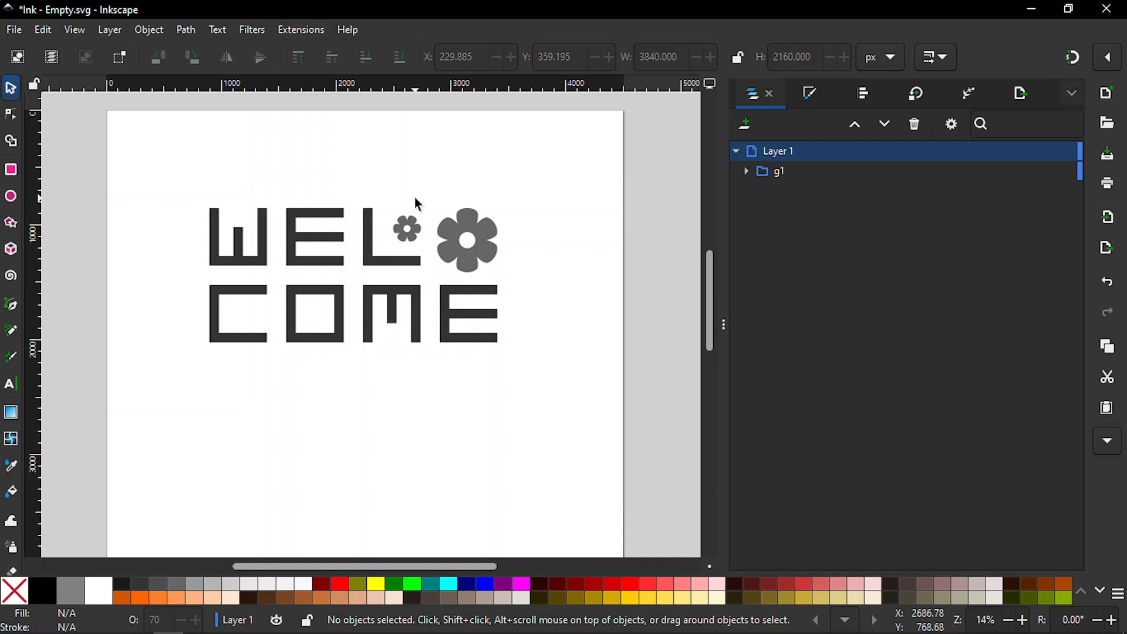
key(ctrl+z)
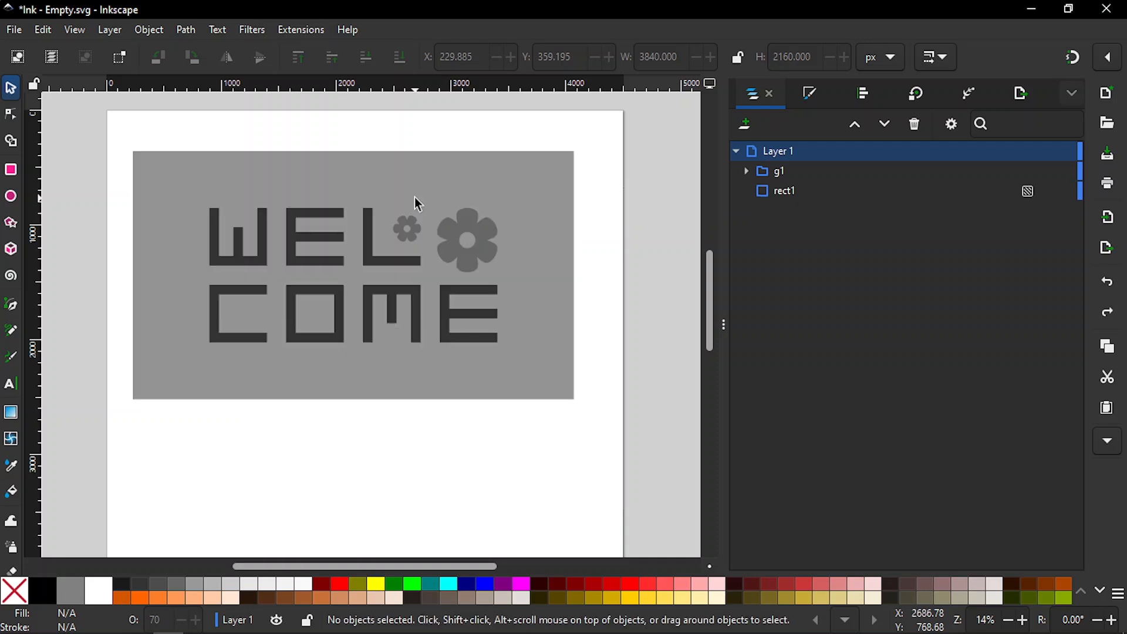
- Fill the background rectangle with black and set its opacity to 100%
click(466, 179)
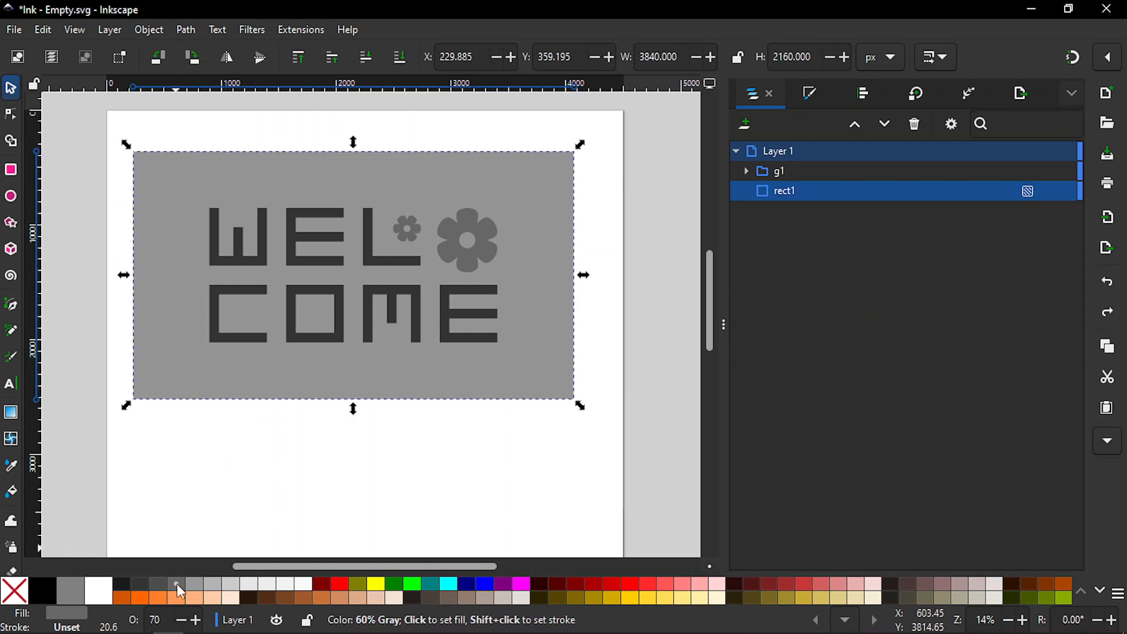
click(49, 597)
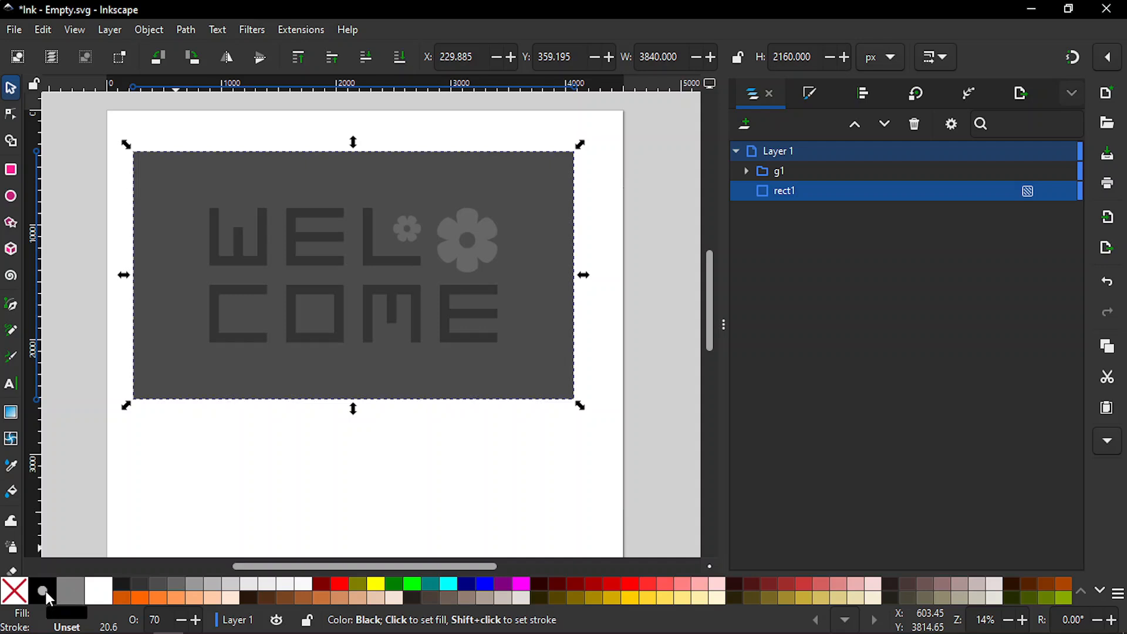
double_click(169, 621)
key(BackSpace)
text(100)
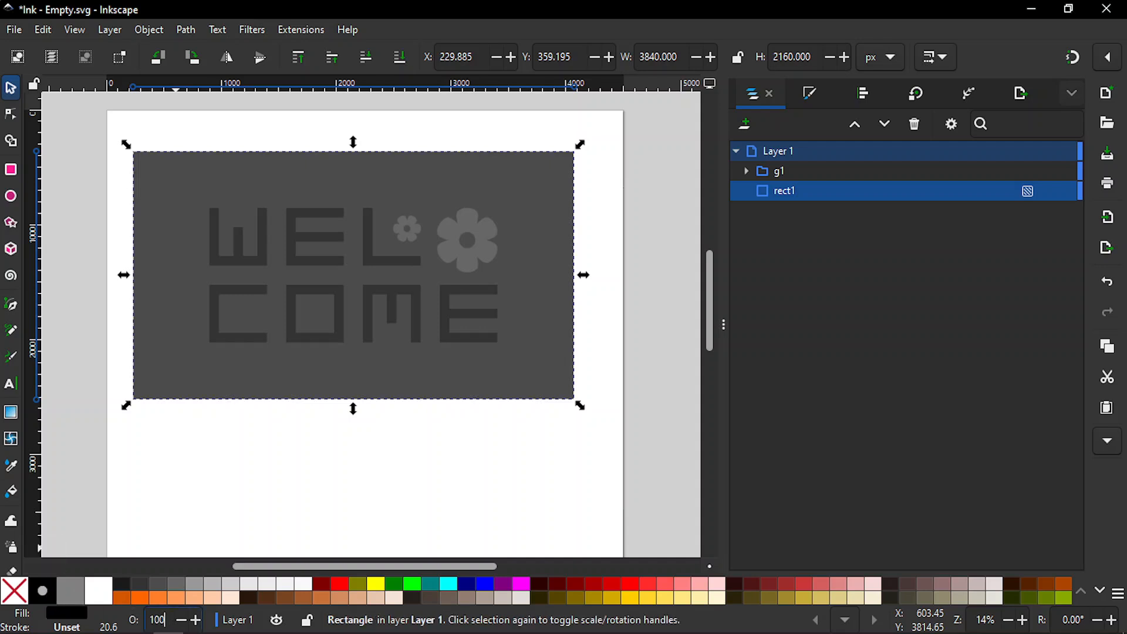
key(Return)
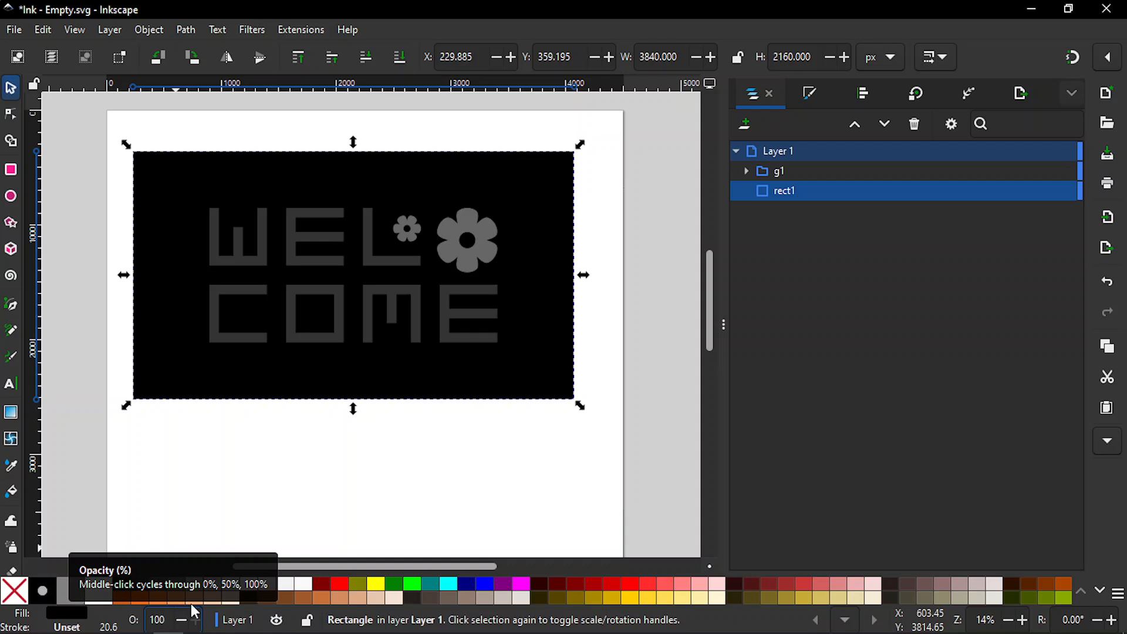
click(353, 508)
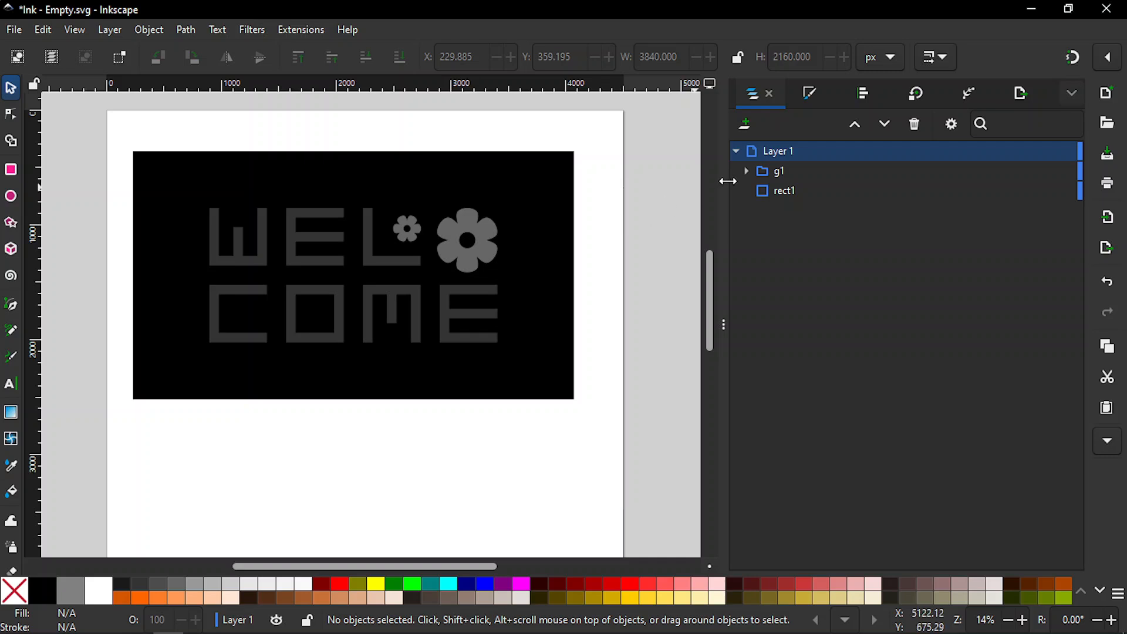
- Ungroup the outer WELCOME group g1 and expand the letters' group g73 in the object list
click(746, 172)
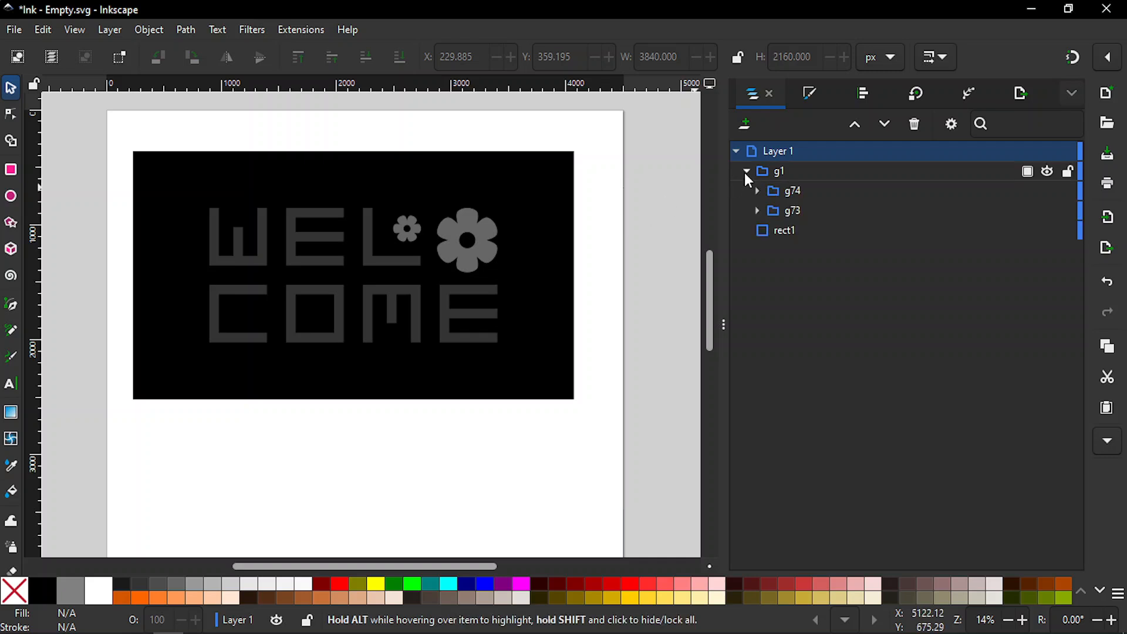
click(772, 174)
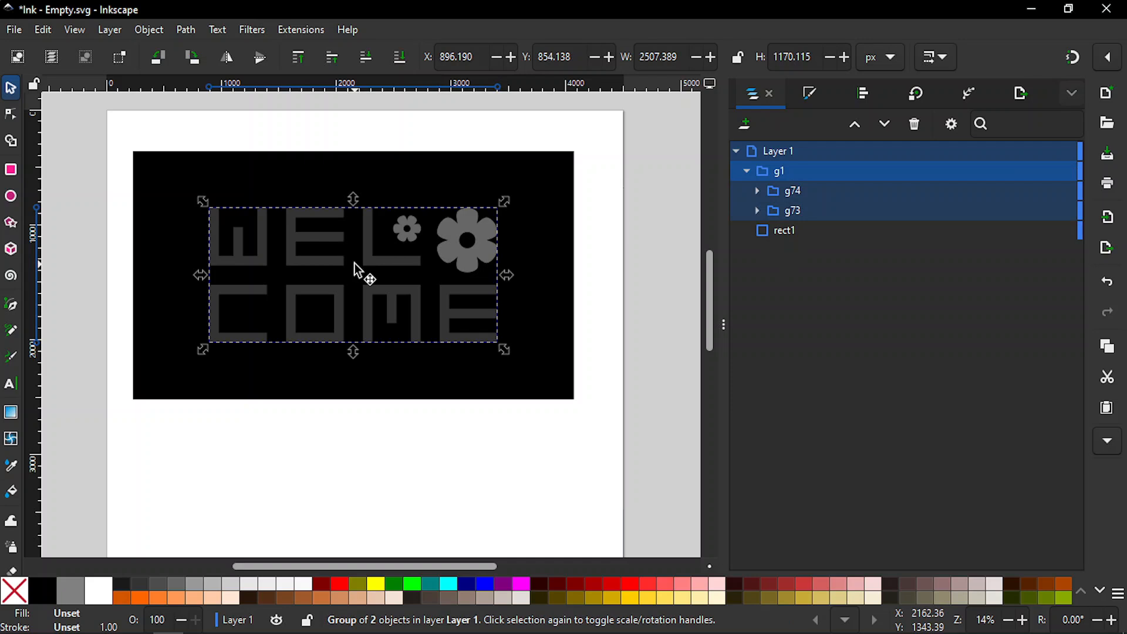
key(ctrl+shift+g)
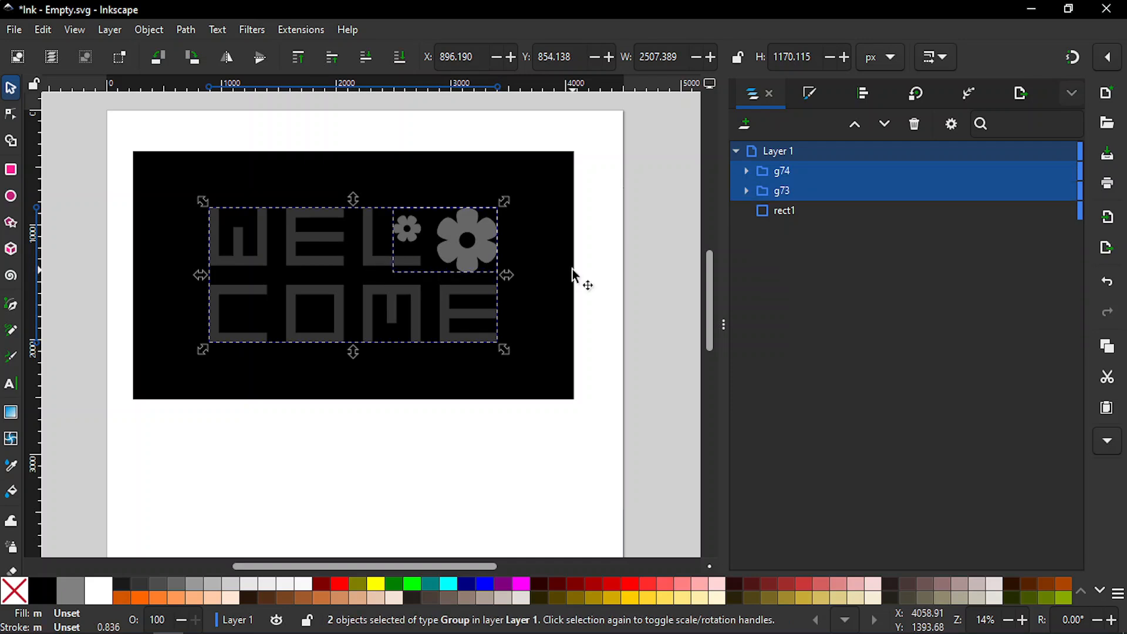
click(746, 191)
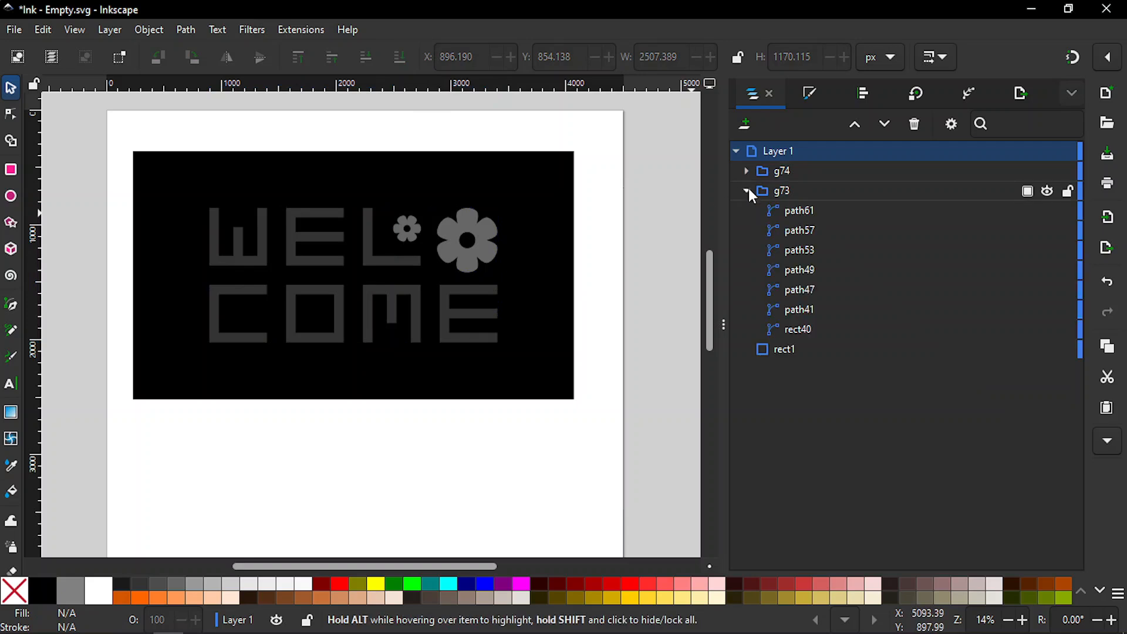
- Fill all seven letter paths in group g73, from path61 to rect40, with very light gray
click(806, 215)
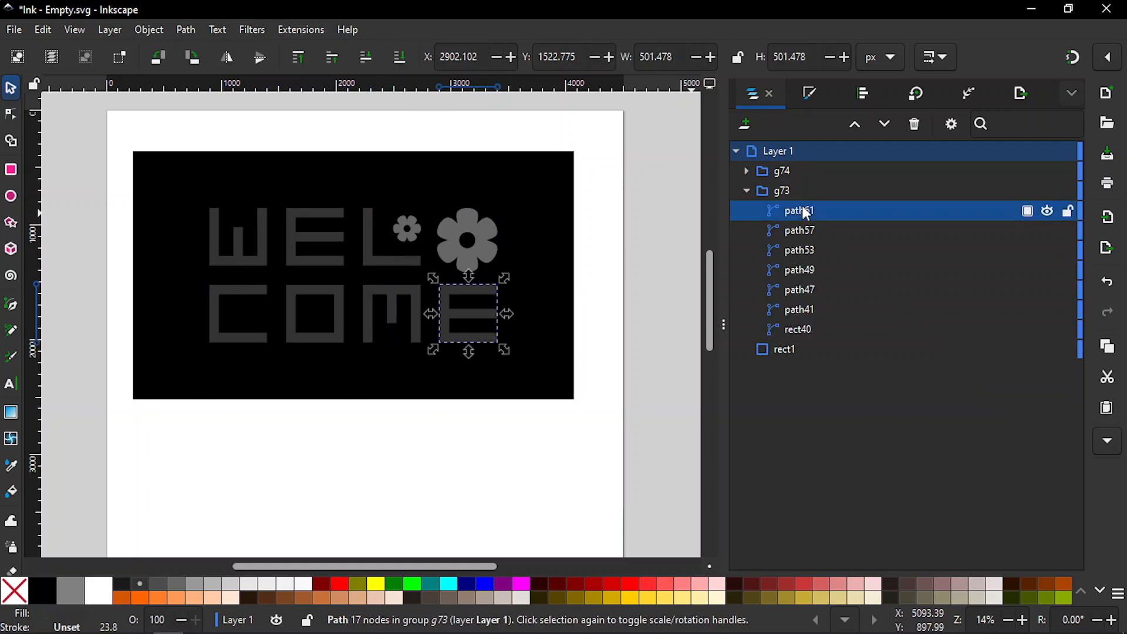
shift+click(795, 329)
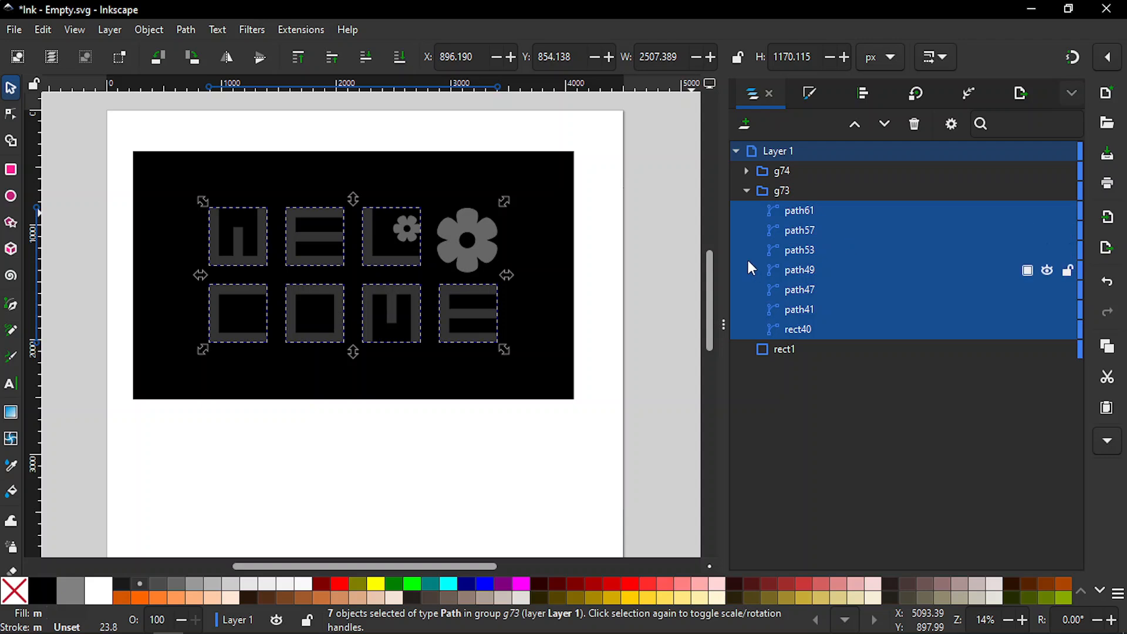
click(251, 589)
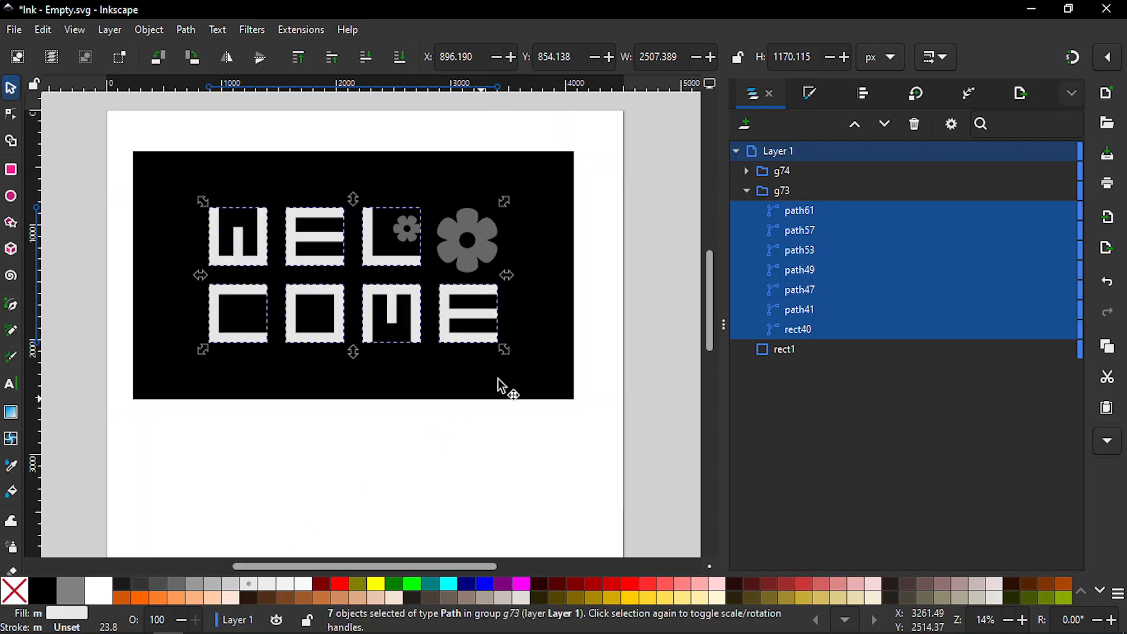
- Fill both flower paths in group g74, path73 and rect68, with 20% Gray and clear the selection
click(745, 170)
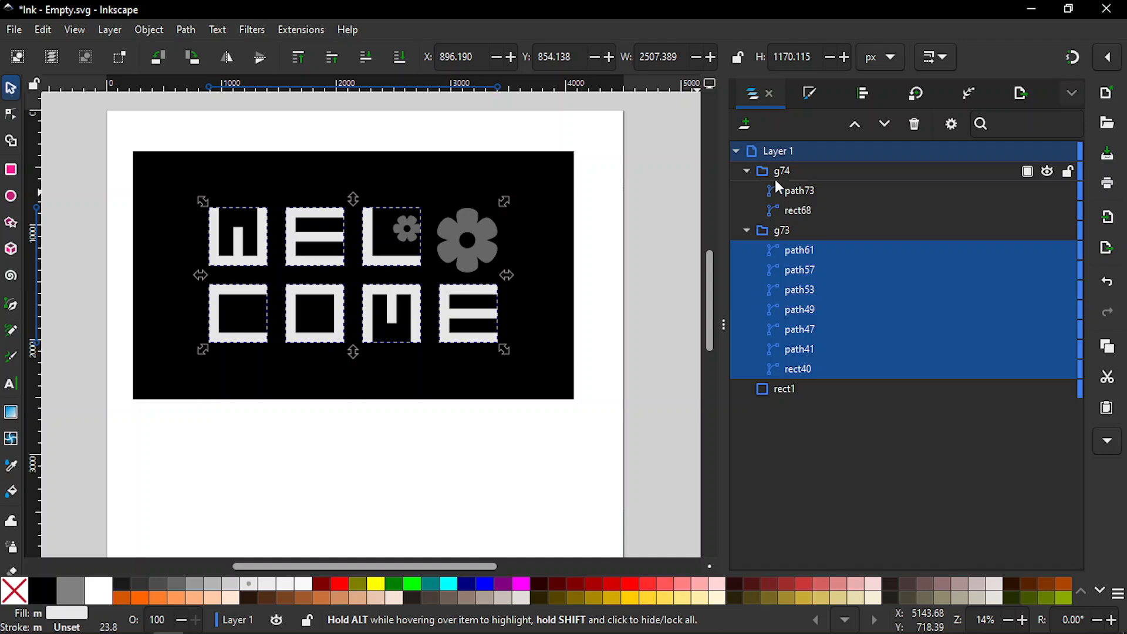
click(785, 190)
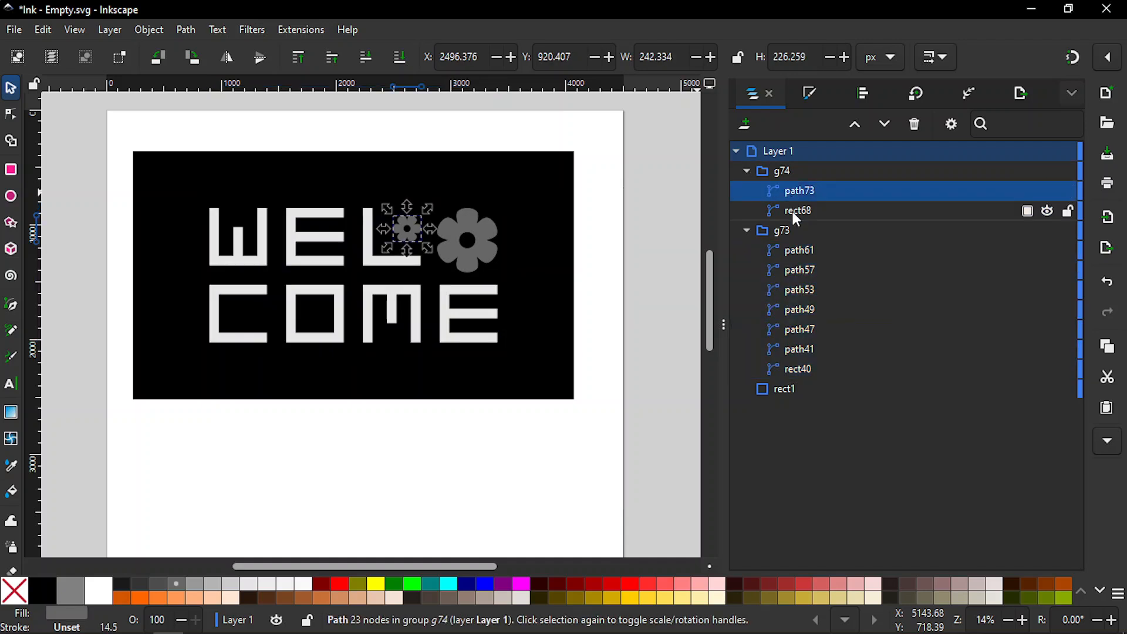
shift+click(792, 210)
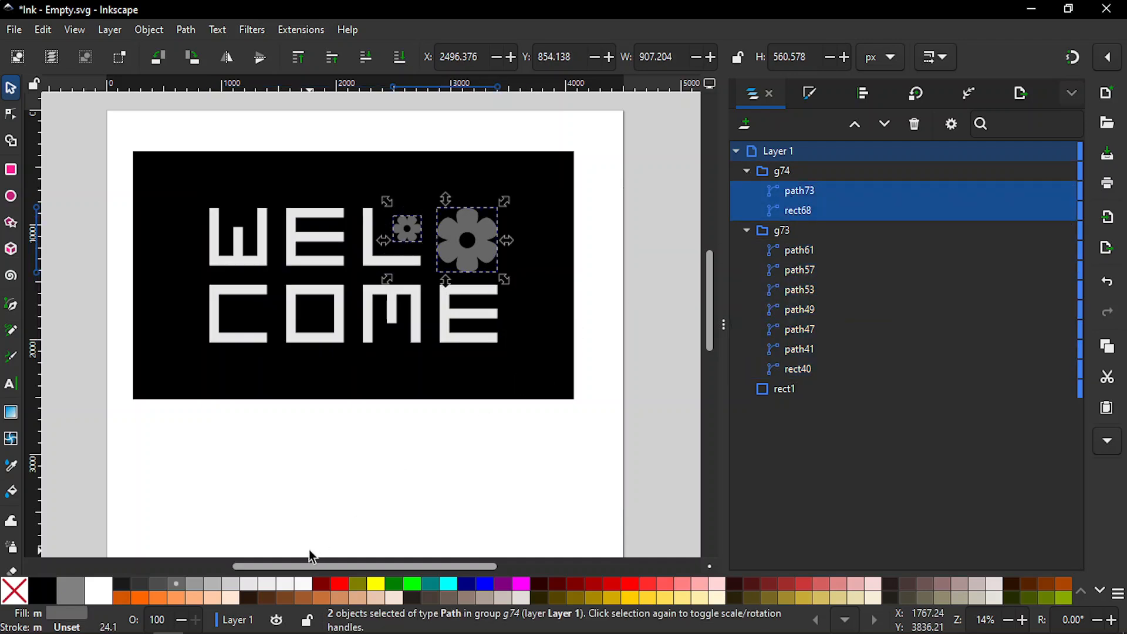
click(237, 586)
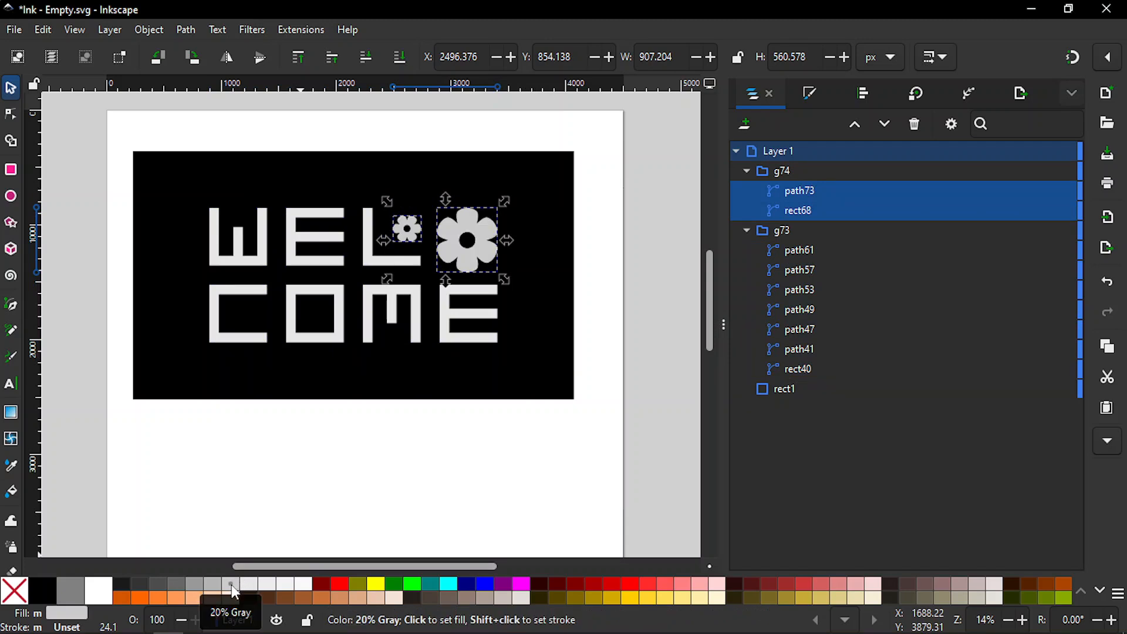
click(291, 500)
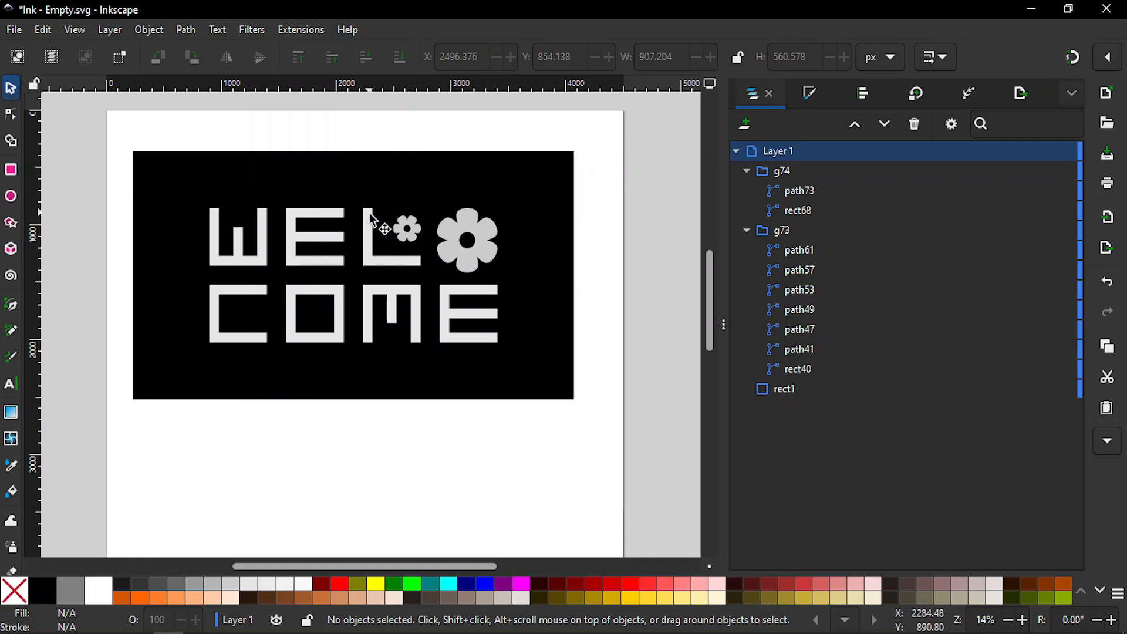
- Delete the black background rectangle and collapse groups g73 and g74 in the object list
click(548, 218)
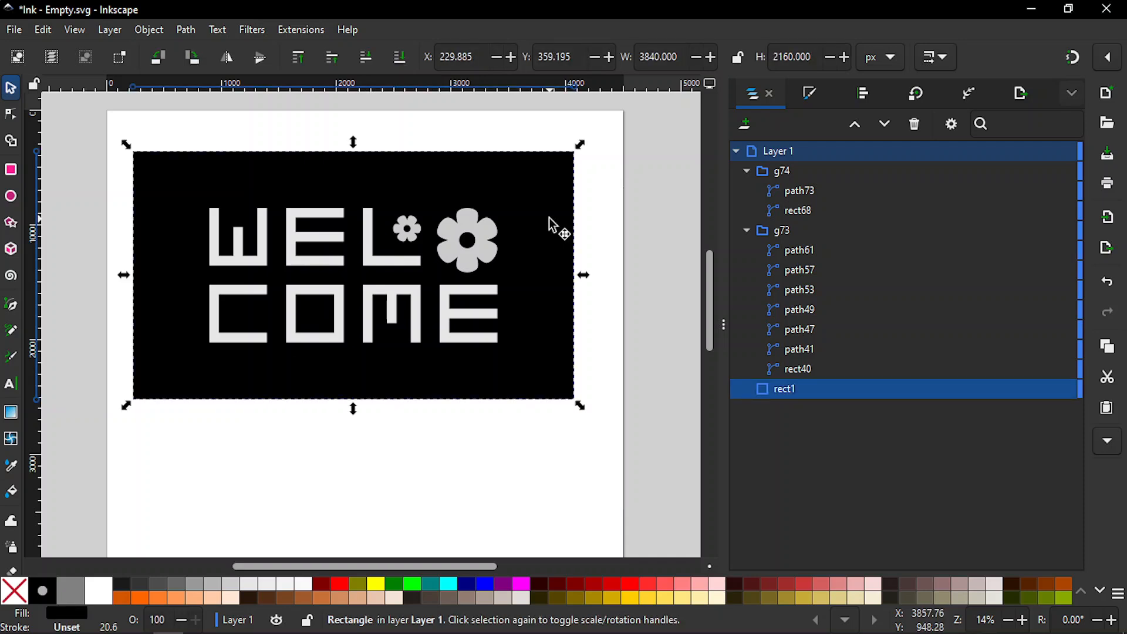
key(Delete)
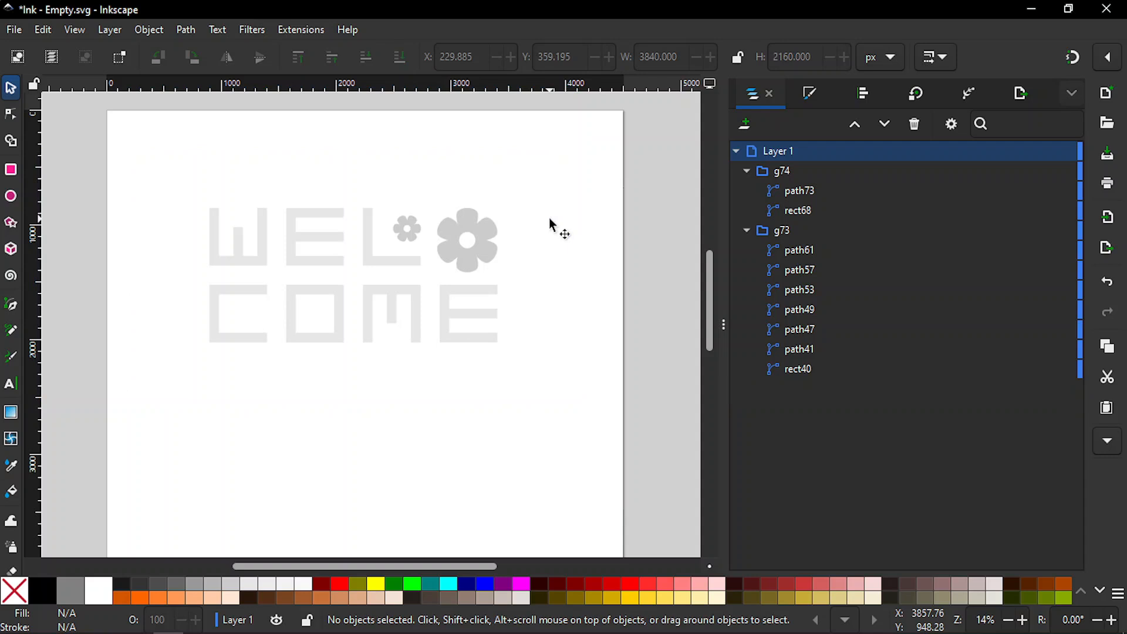
click(746, 230)
click(746, 170)
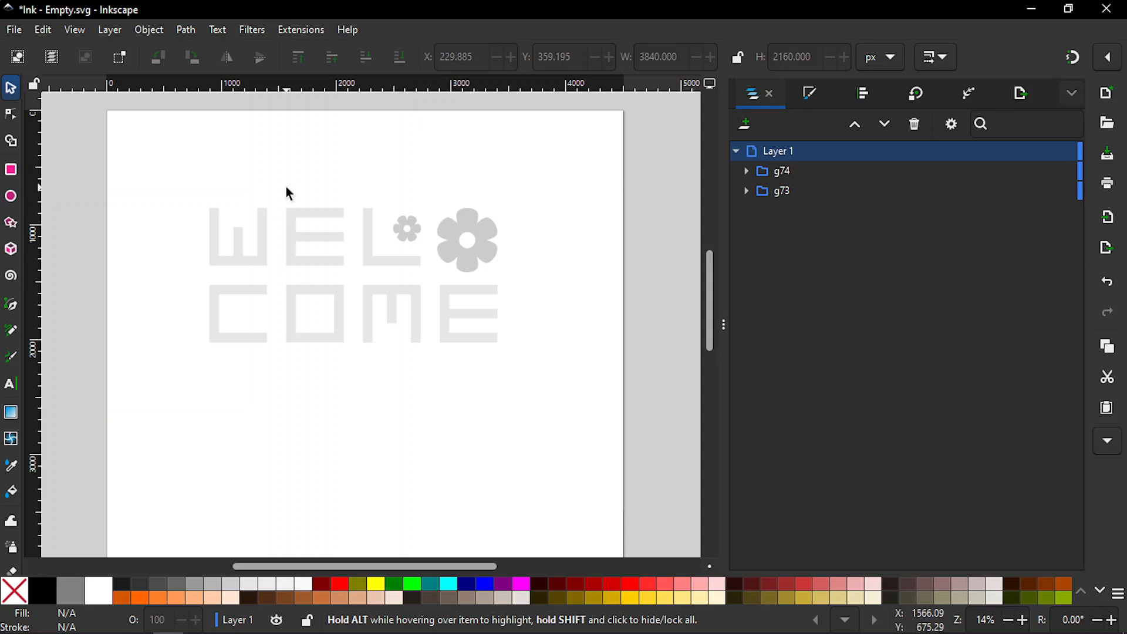
- Export the selected letter and flower groups as Plain SVG to D:\Design\Friction\Welcome.svg, replacing the existing file
drag(153, 140, 557, 406)
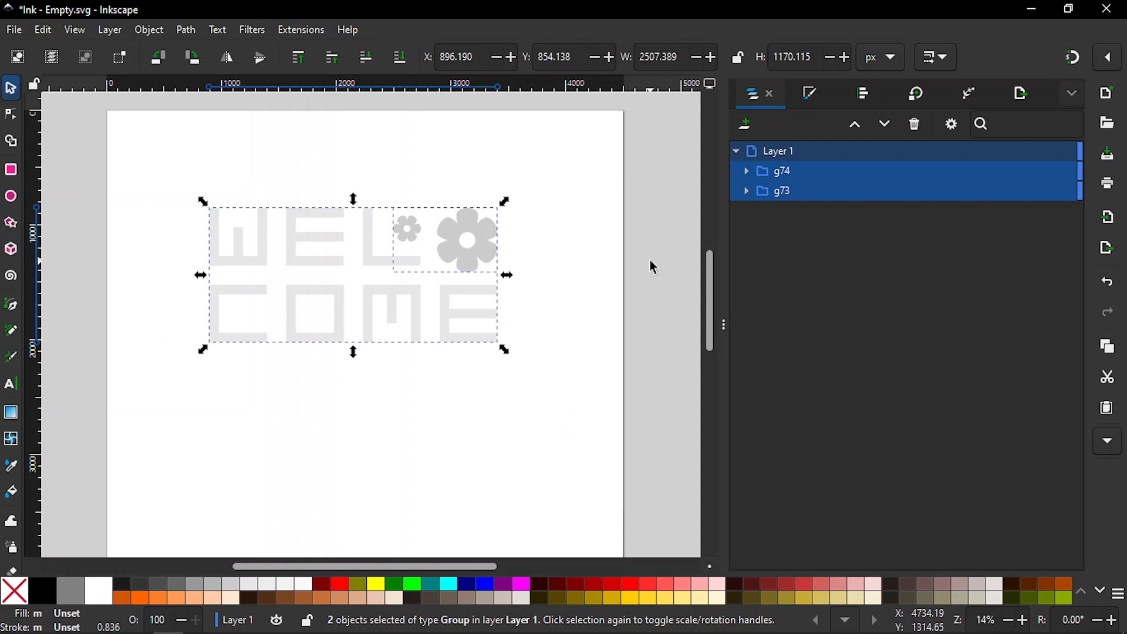
click(1021, 92)
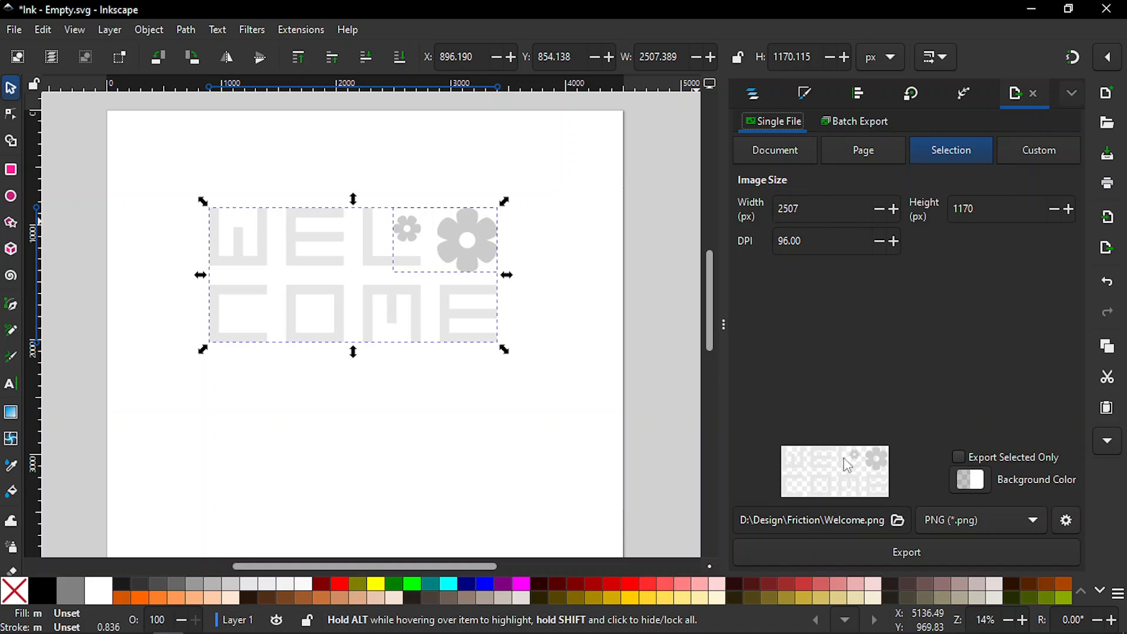
click(897, 521)
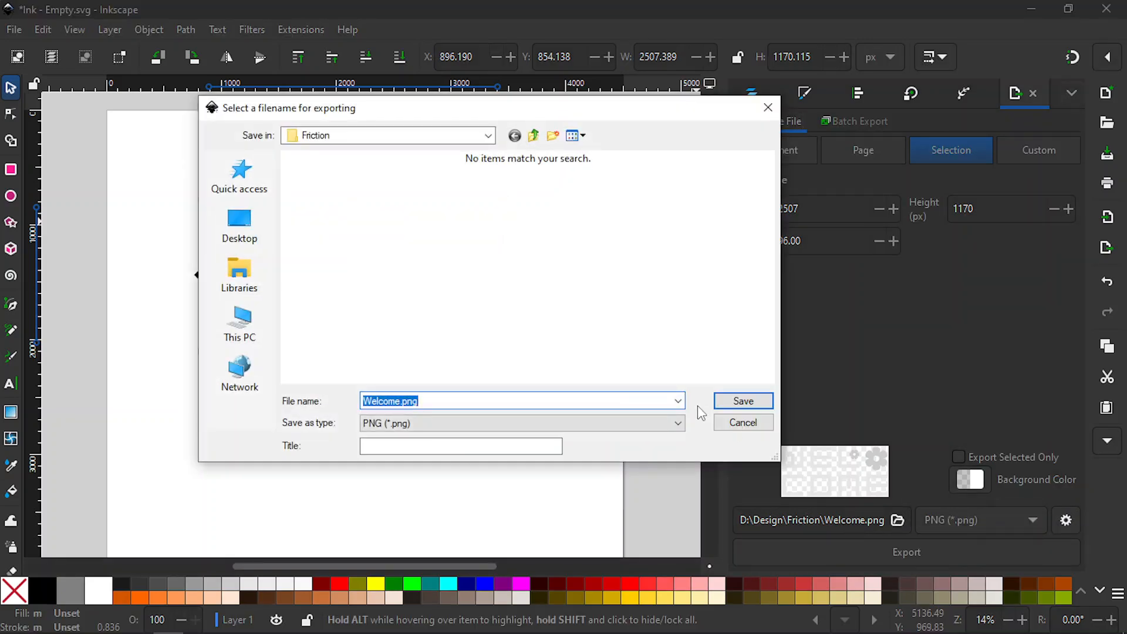
click(450, 423)
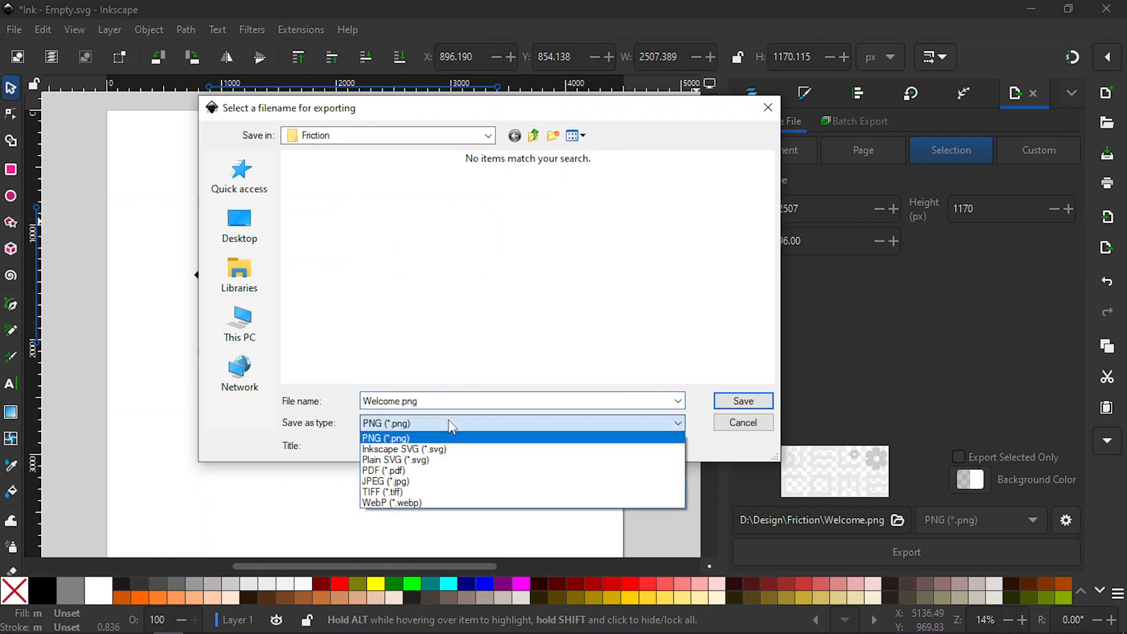
click(437, 460)
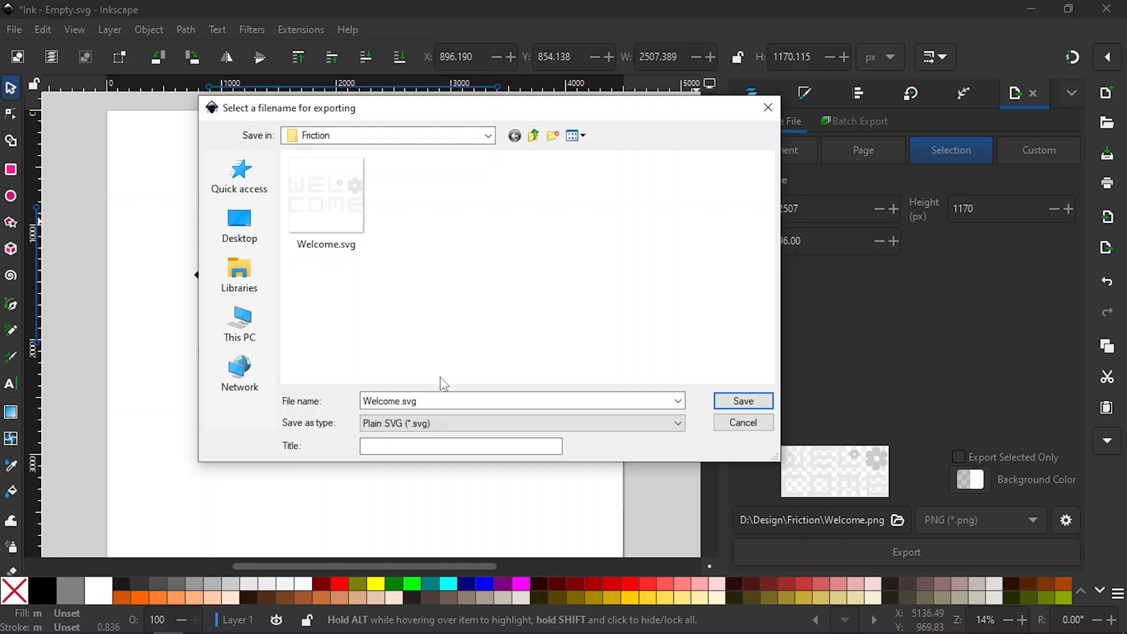
click(742, 403)
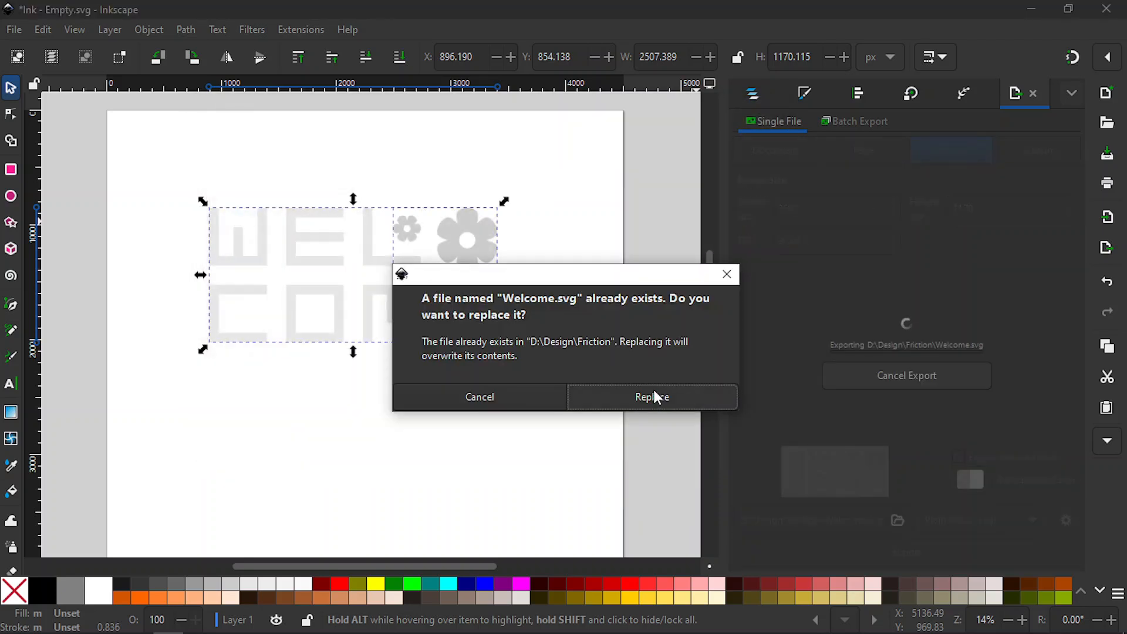
click(641, 400)
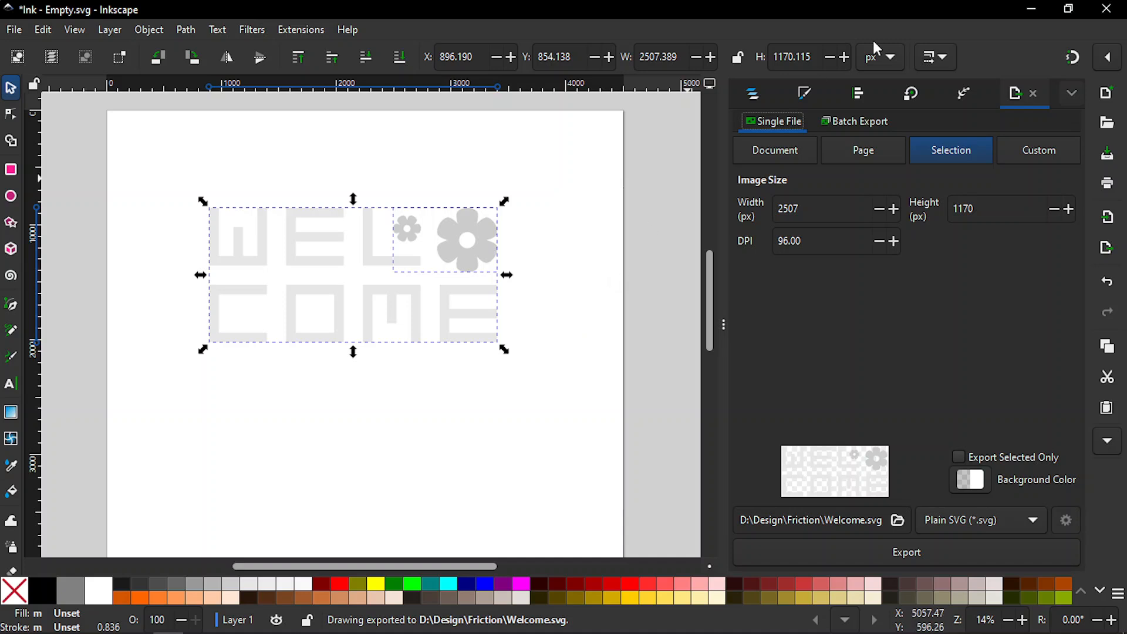
- Close Inkscape without saving Ink - Empty.svg and close the Play folder window
click(1106, 8)
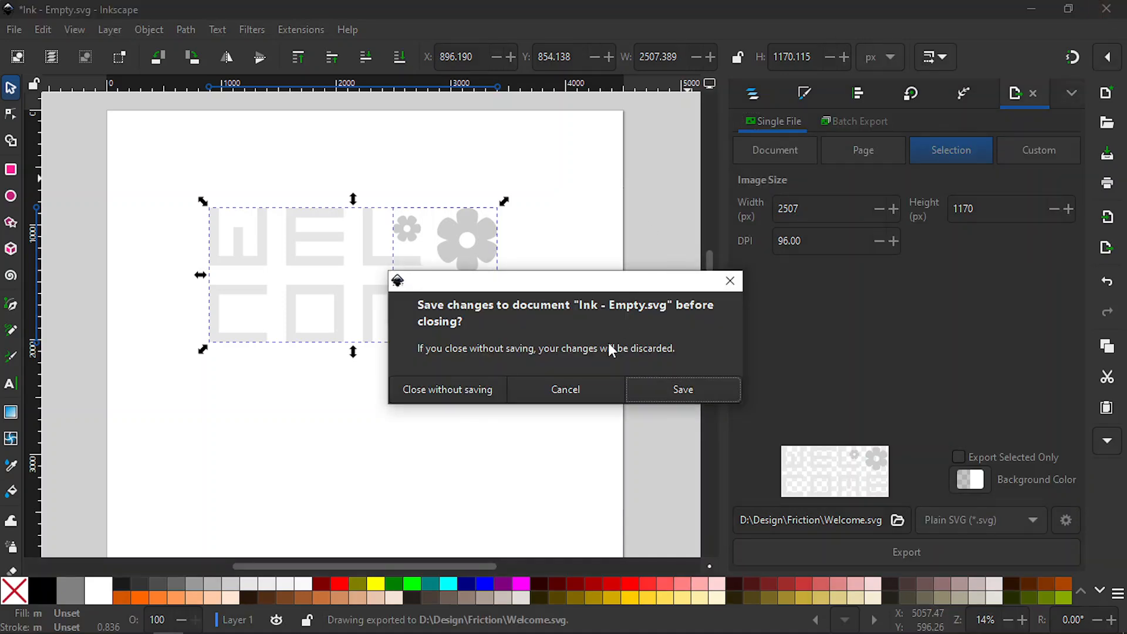
click(473, 383)
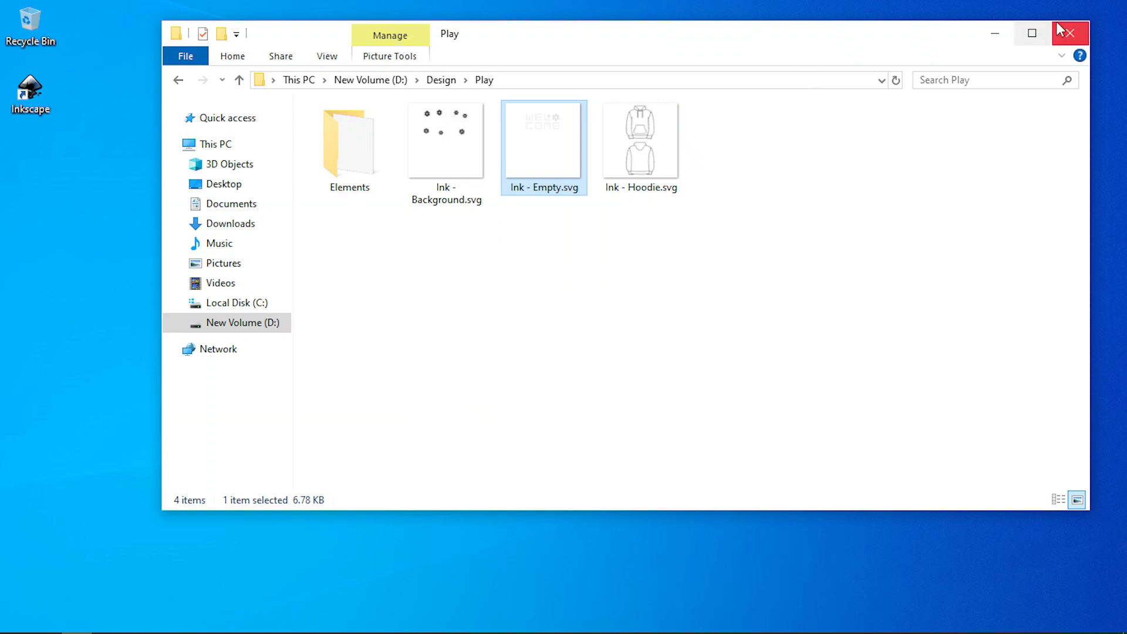
click(1069, 33)
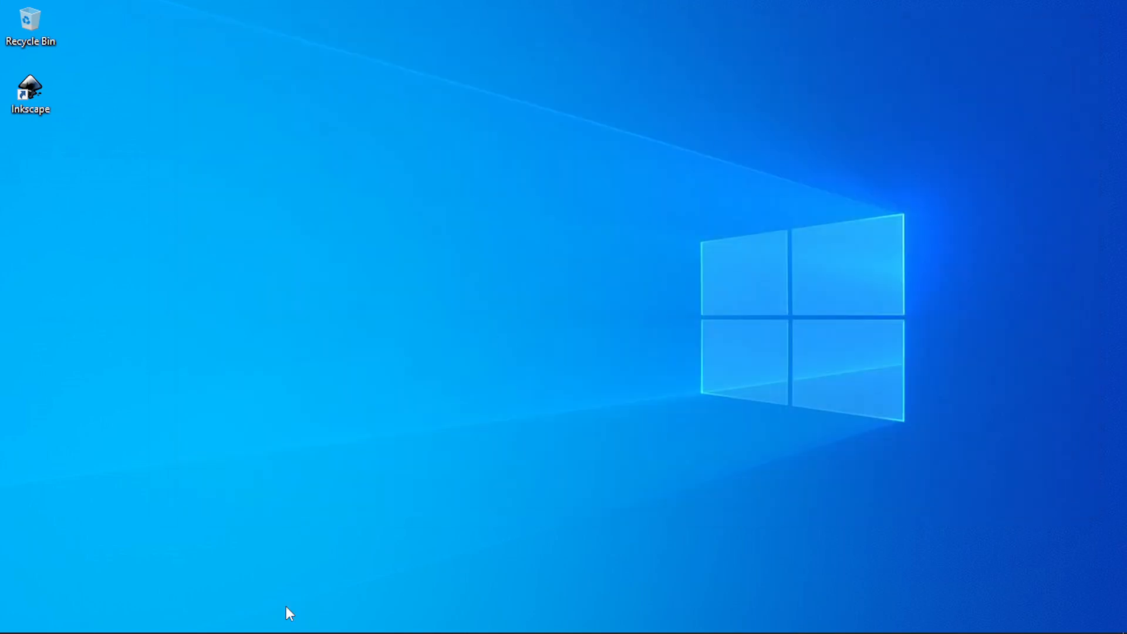
- Launch the Friction application from the desktop
mouse_move(318, 633)
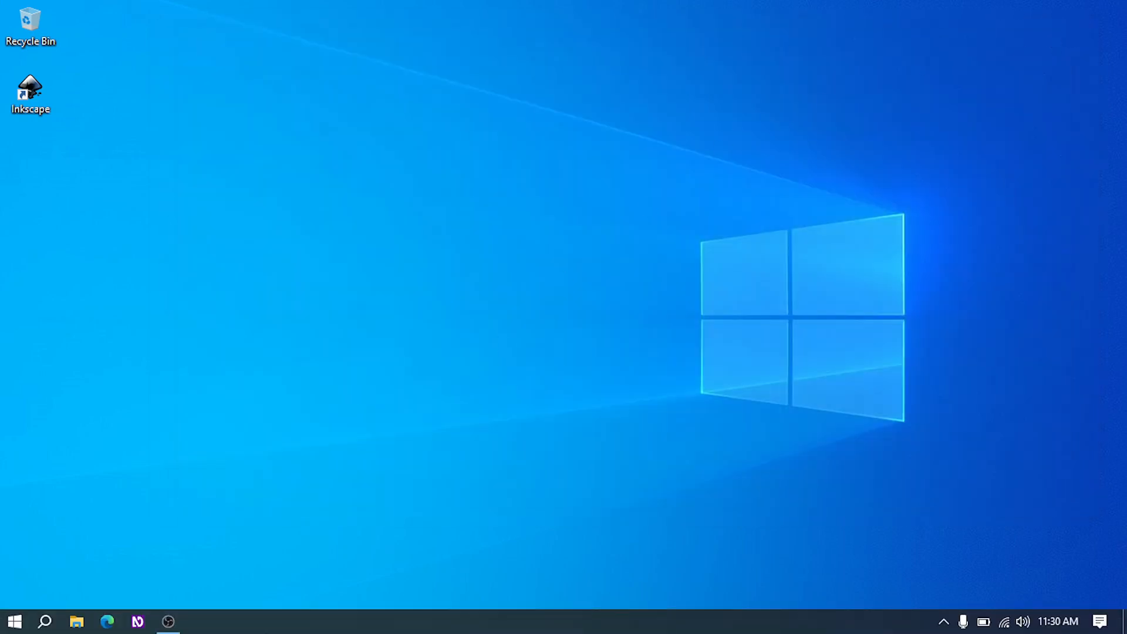
click(2, 628)
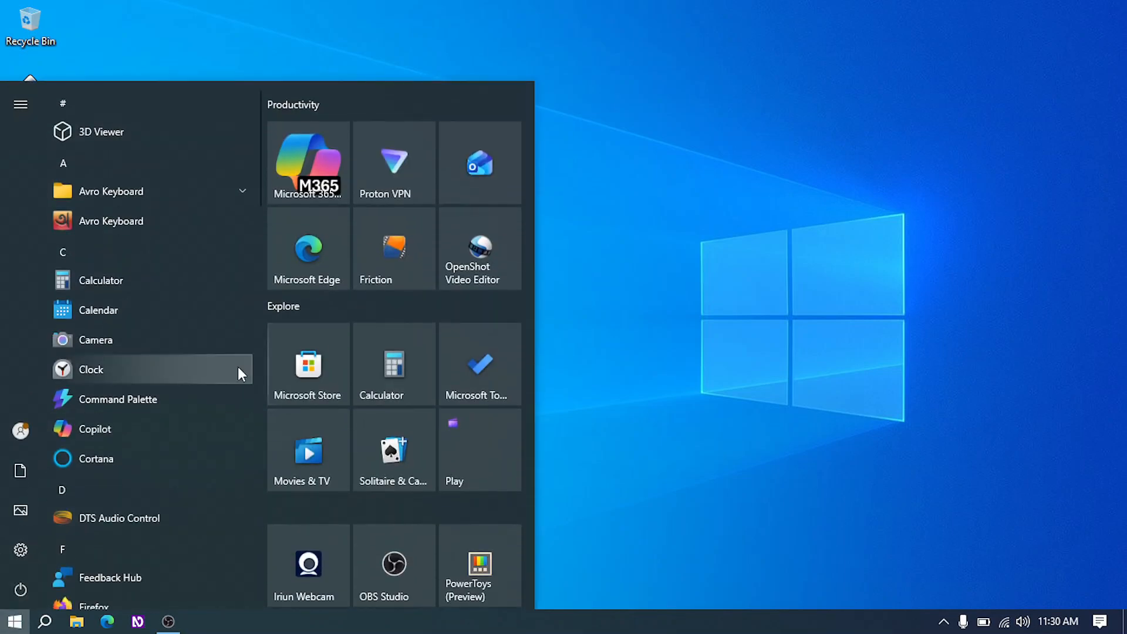
click(407, 254)
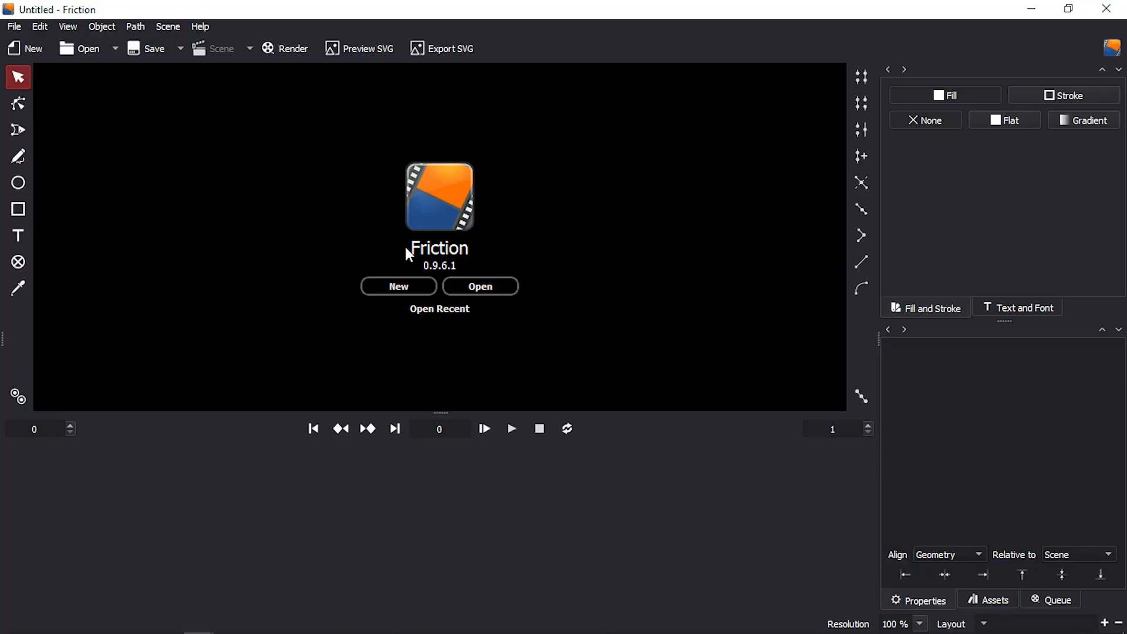
- Create a new scene at 3840 x 2160 and 60 fps with a duration of 600 frames
click(389, 283)
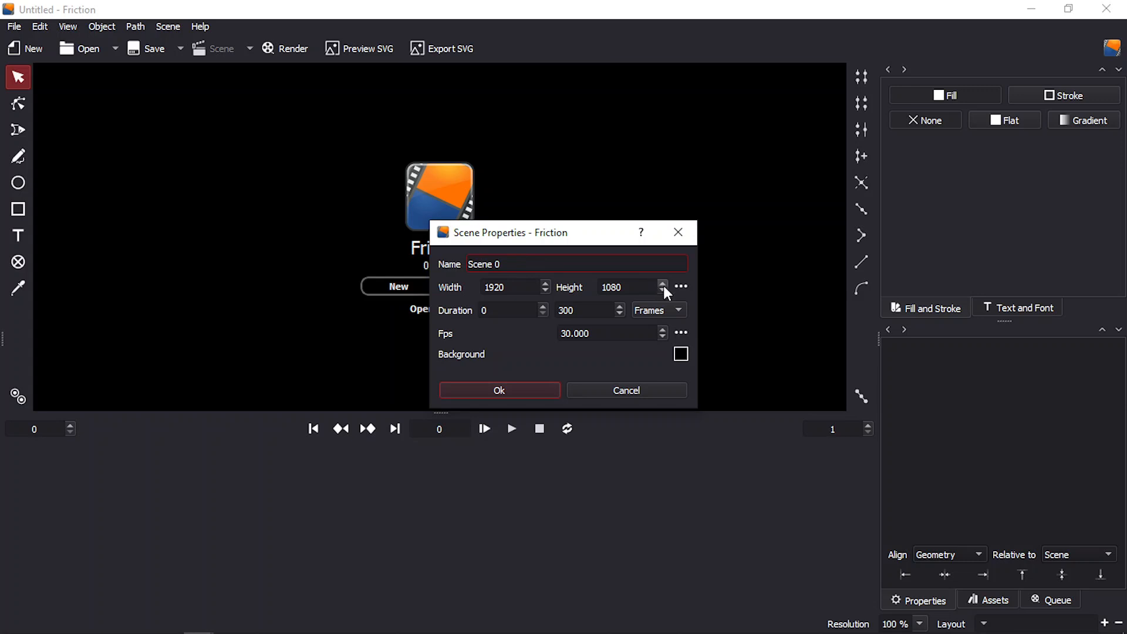
click(683, 286)
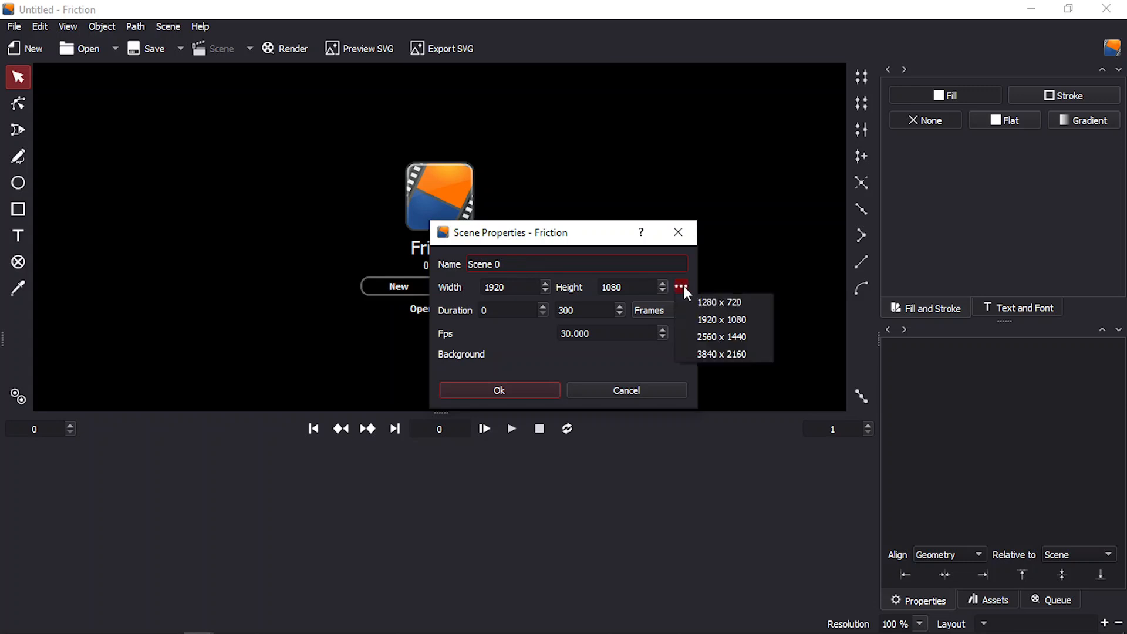
click(723, 356)
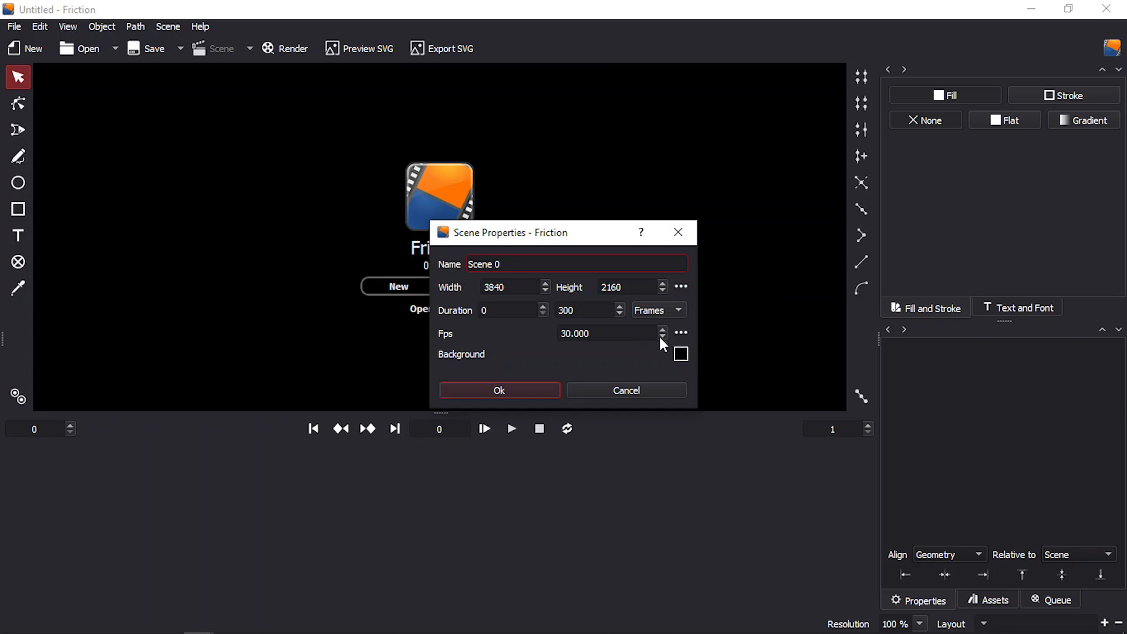
click(684, 334)
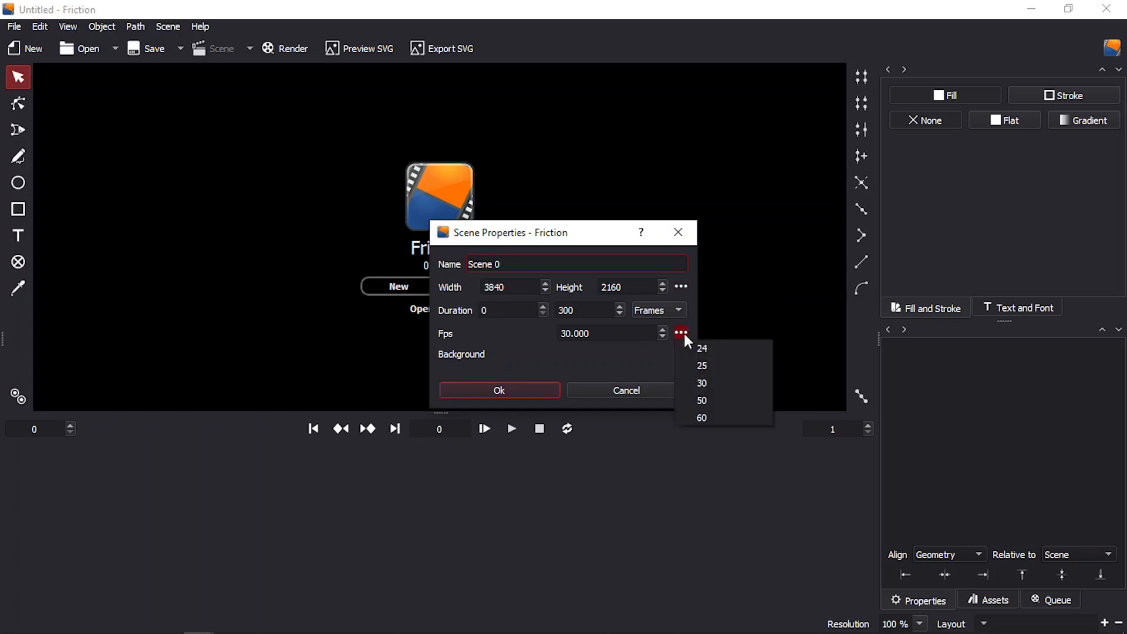
click(703, 414)
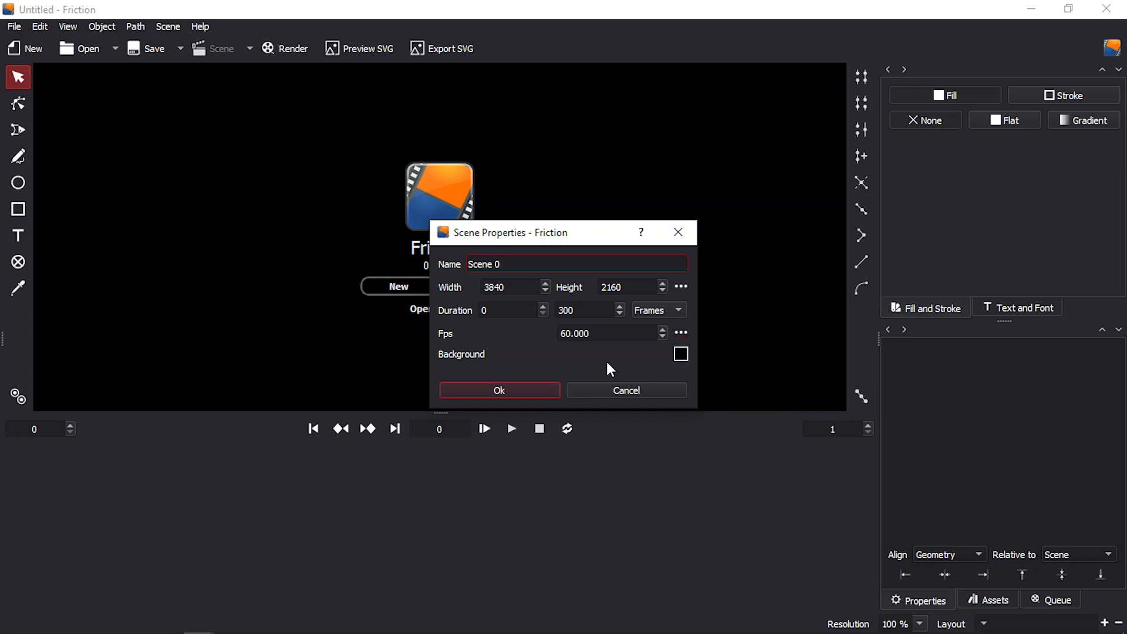
click(594, 310)
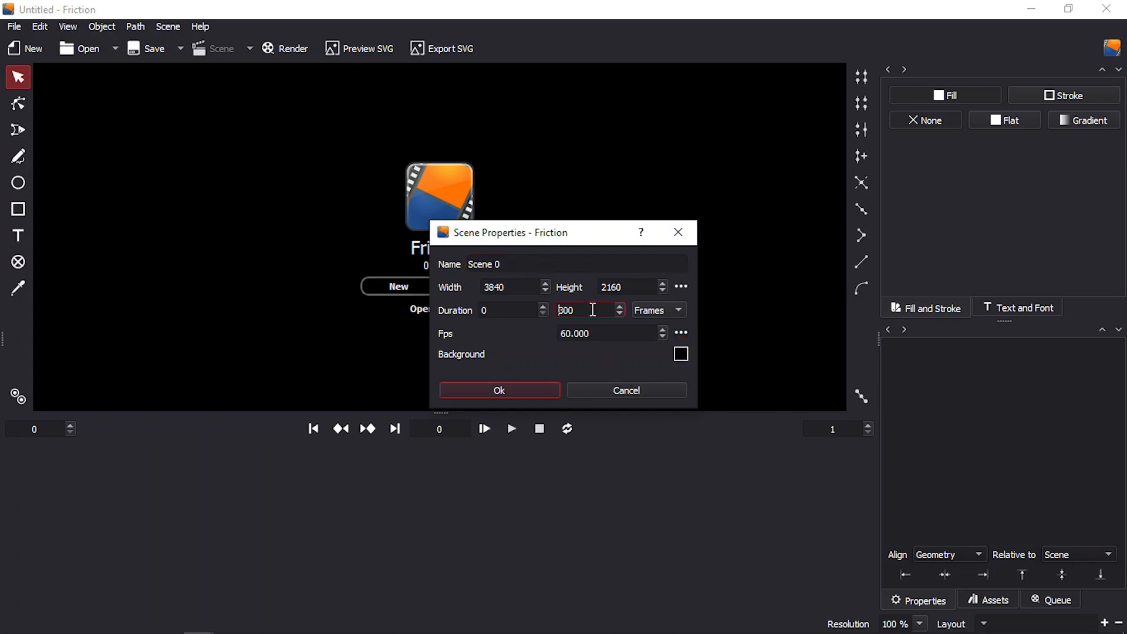
key(Delete)
text(6)
click(538, 390)
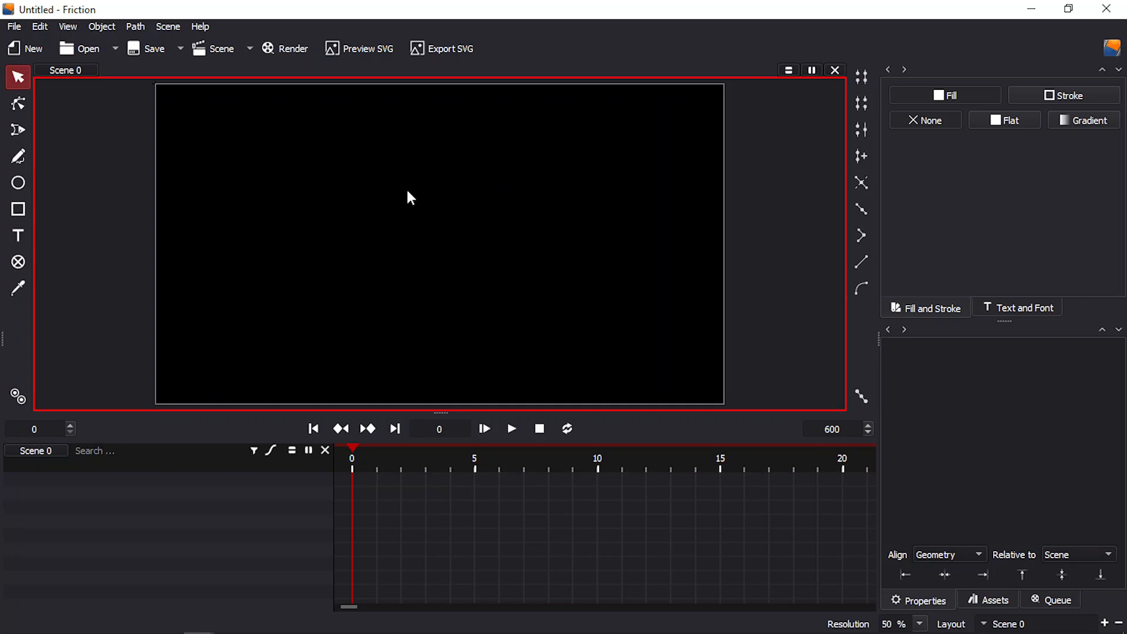
- Import Welcome.svg from the D:\Design\Friction folder into the scene
key(ctrl+i)
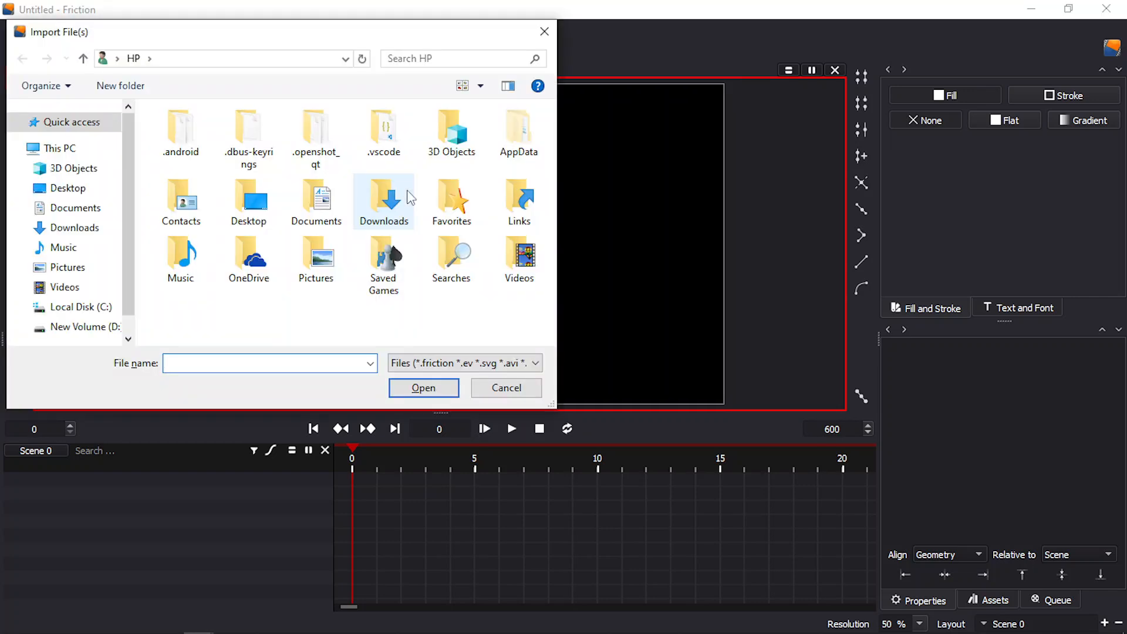
click(82, 334)
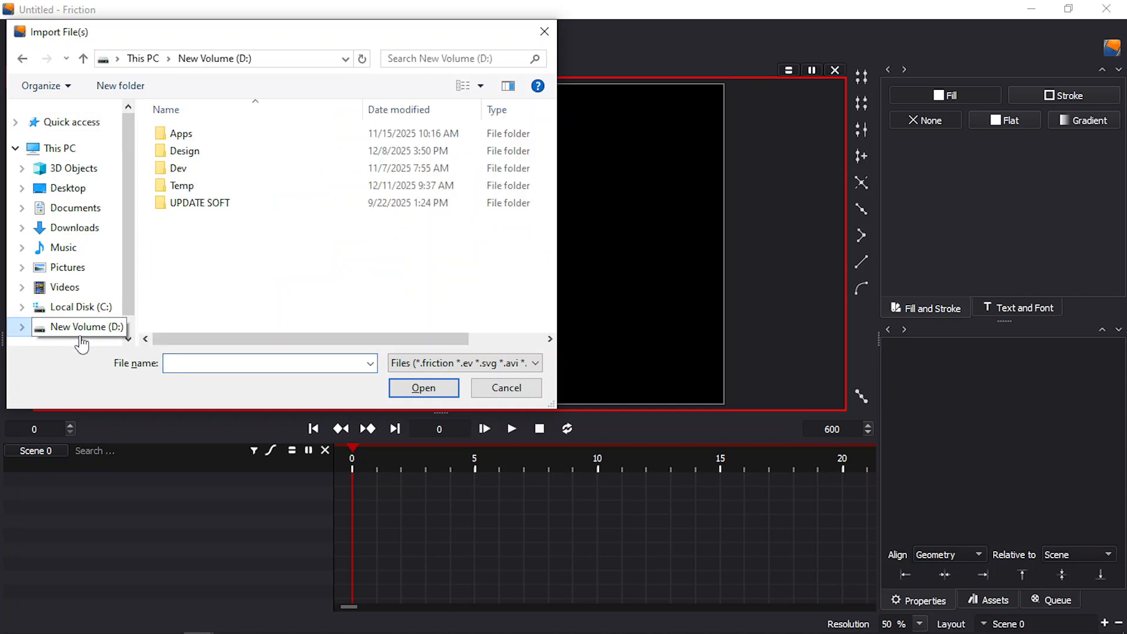
double_click(213, 153)
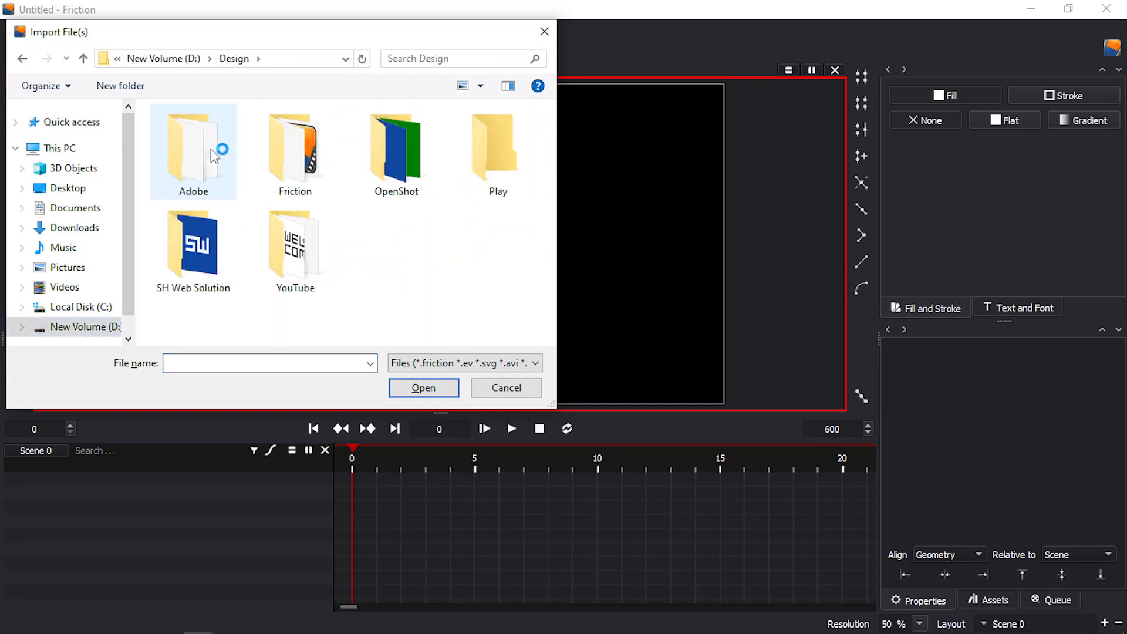
double_click(294, 161)
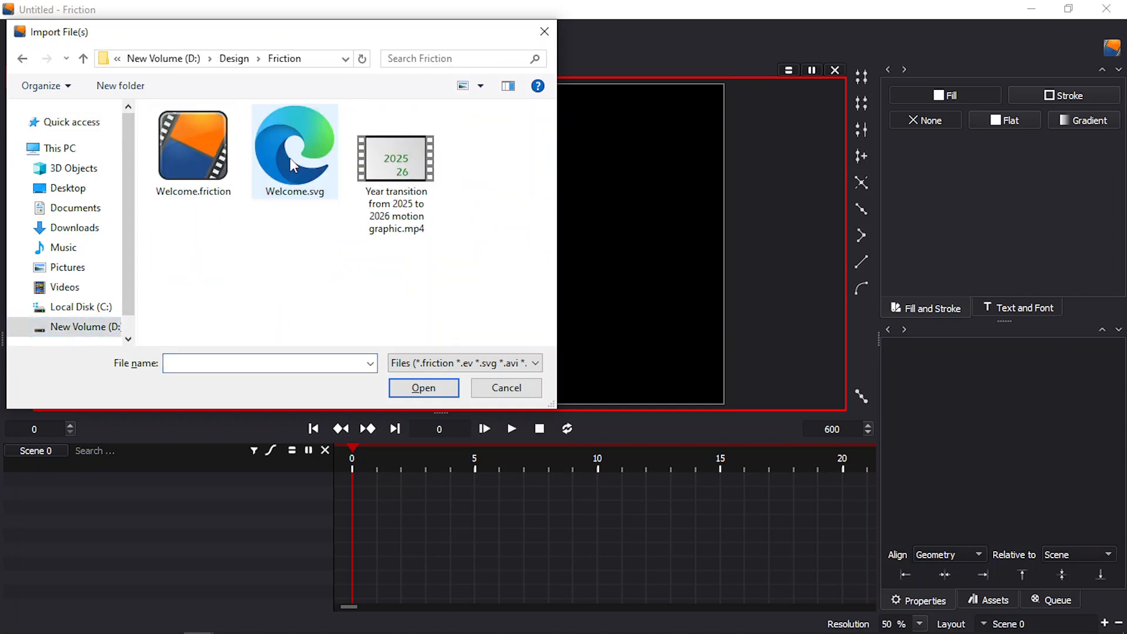
click(297, 163)
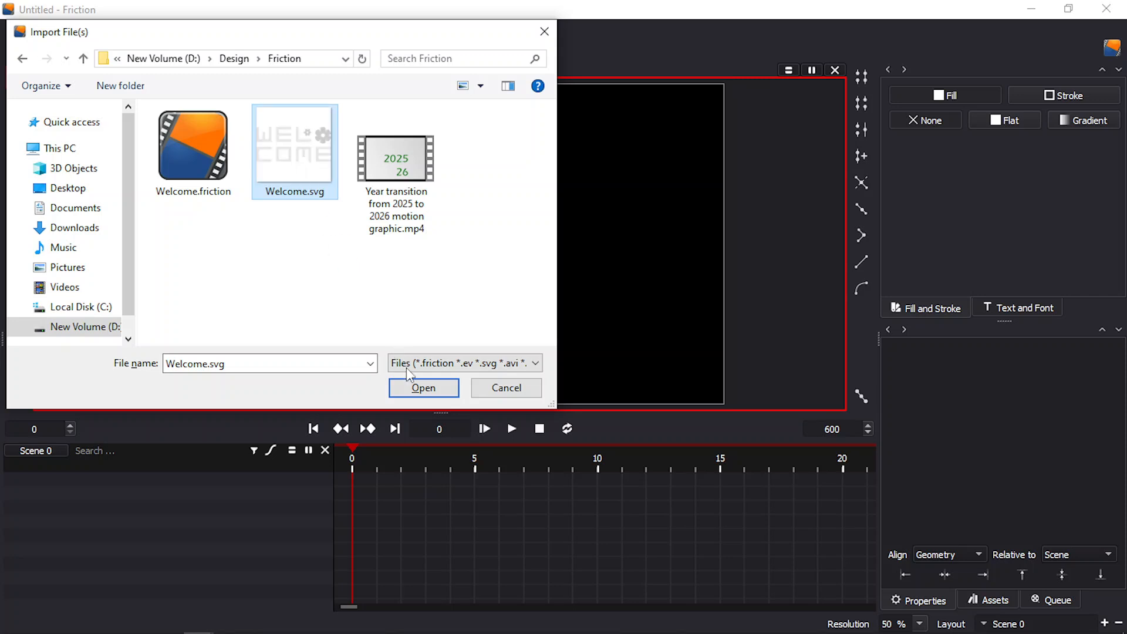
click(413, 390)
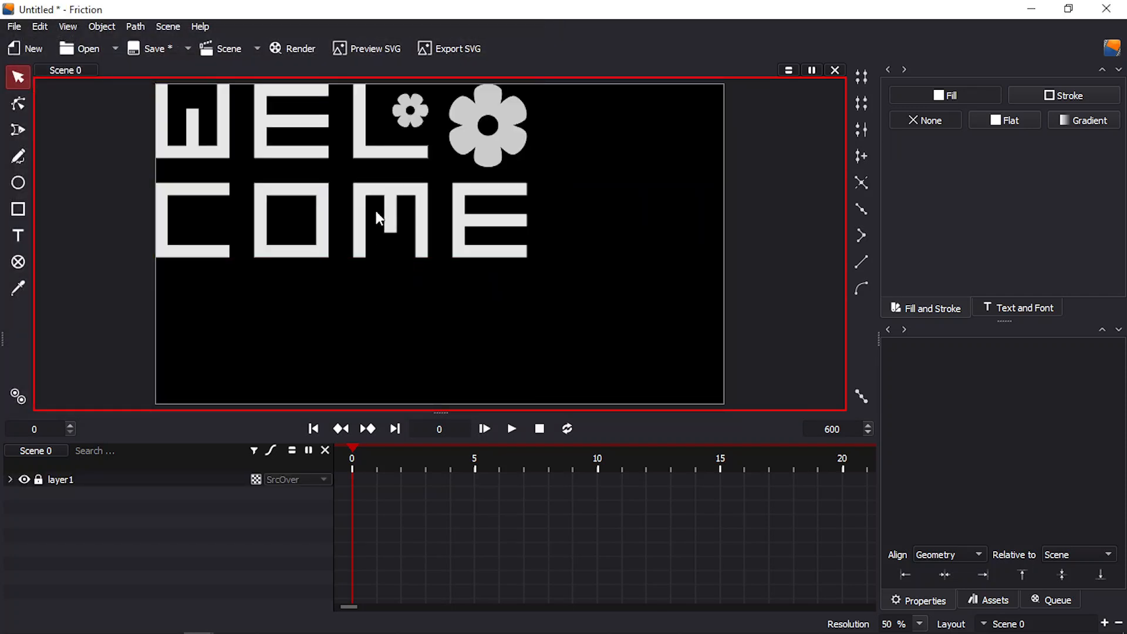
- Center layer1 horizontally and vertically relative to the scene
click(59, 480)
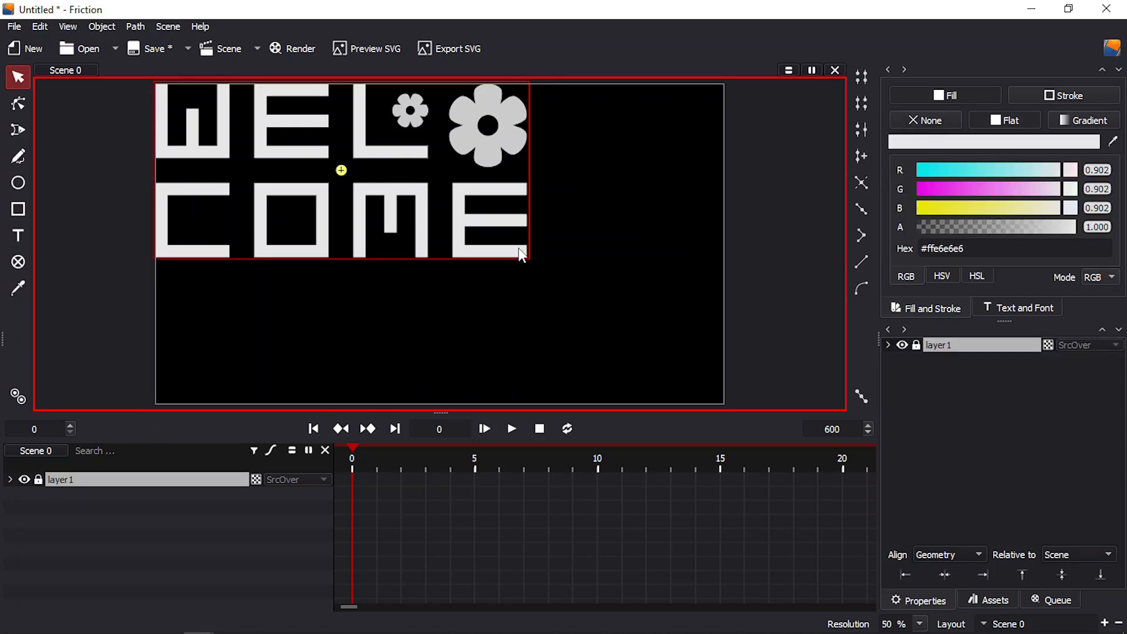
click(944, 575)
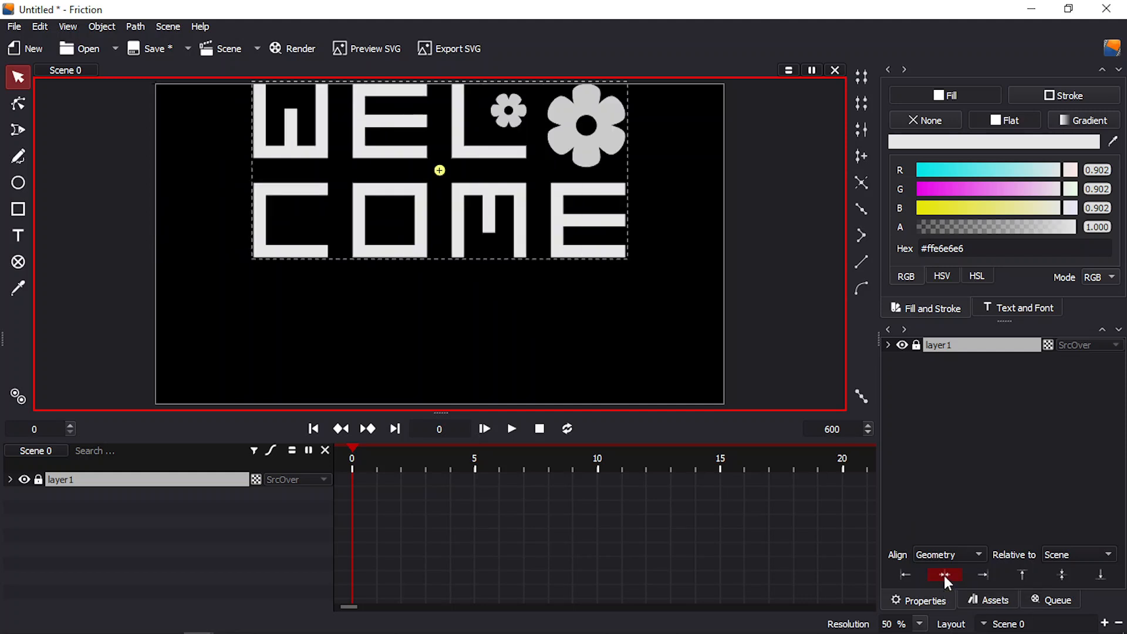
click(1061, 575)
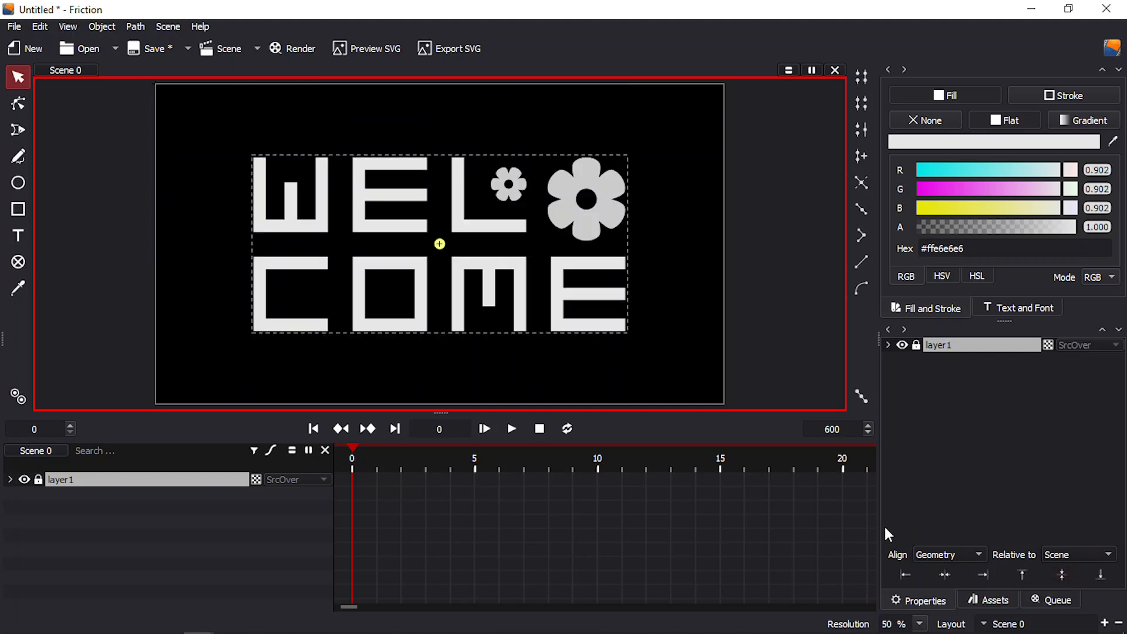
- Expand layer1 and its g74 group, identify the two flower objects, and select the large flower rect68
click(10, 480)
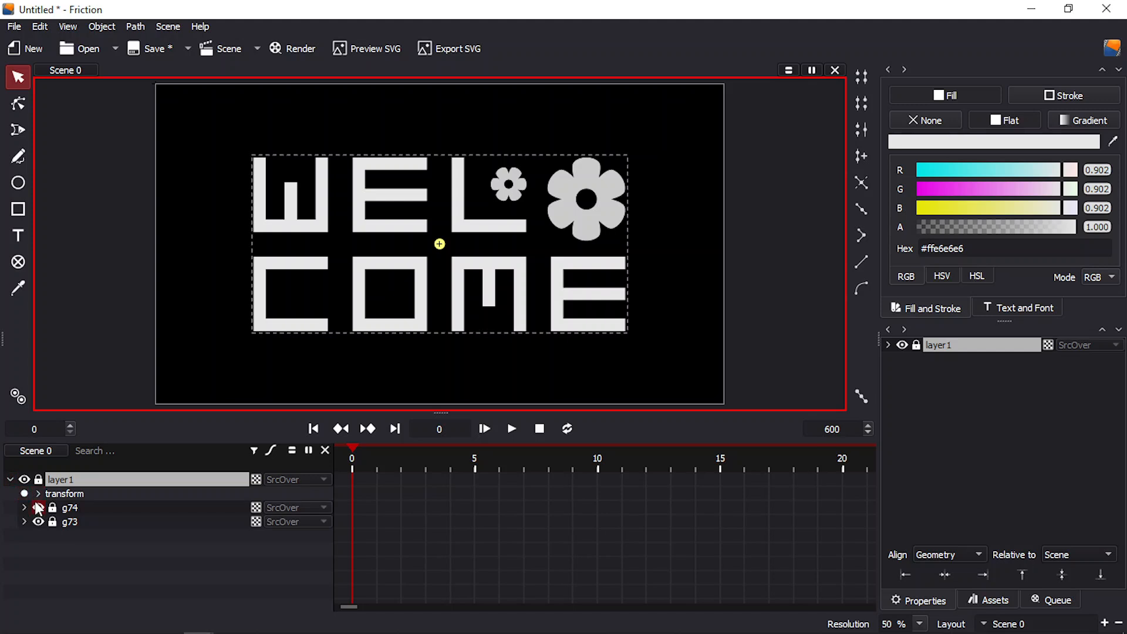
click(69, 508)
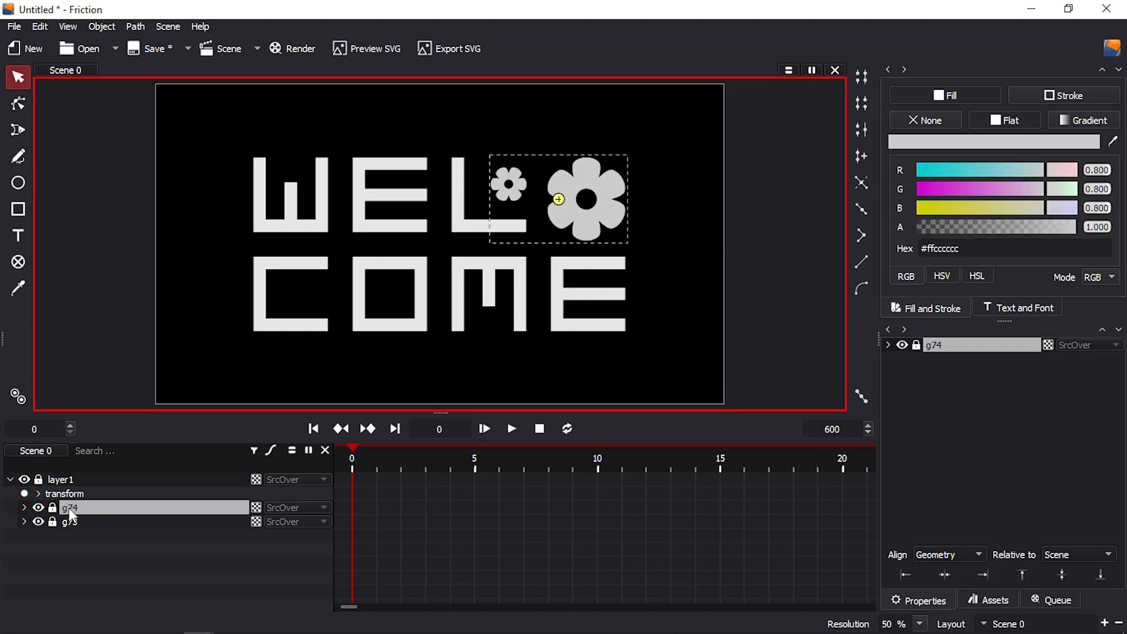
click(24, 508)
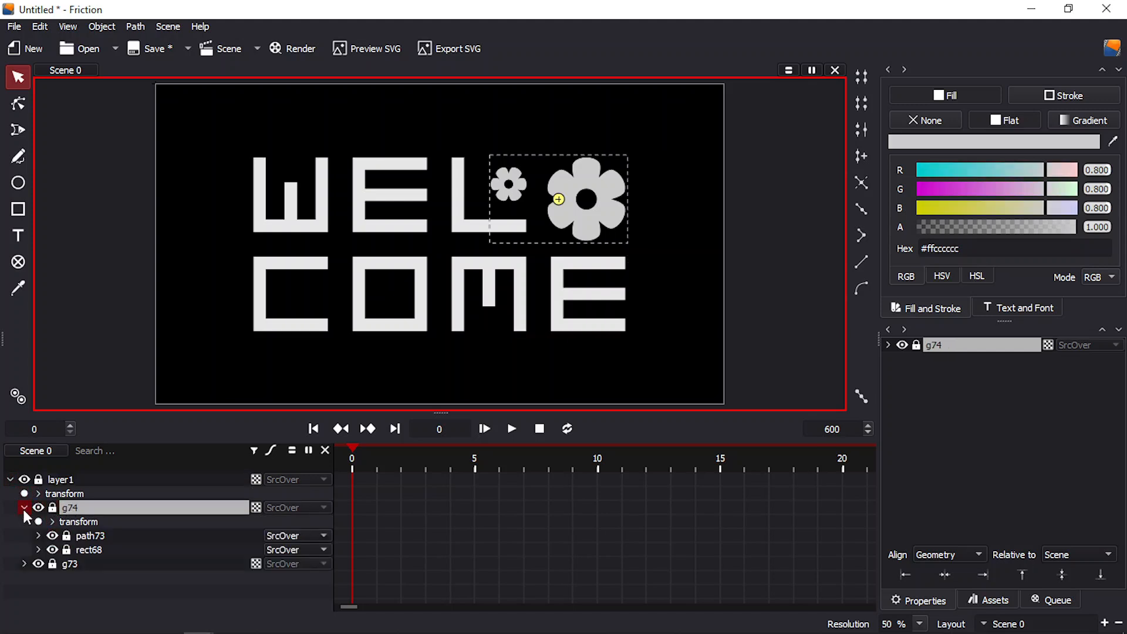
click(94, 535)
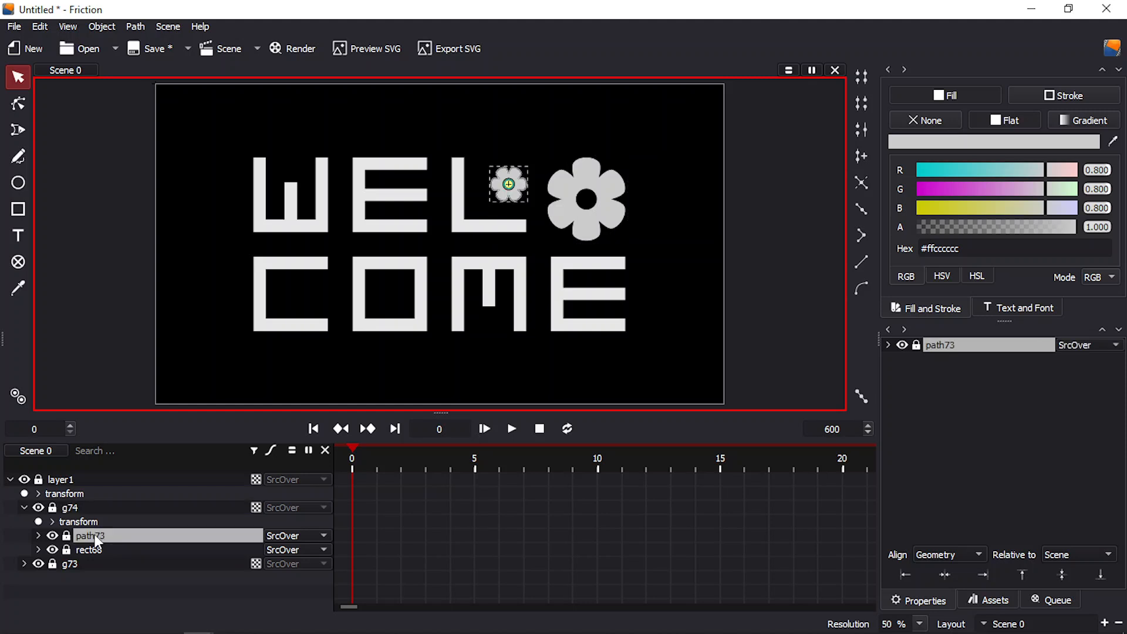
click(95, 550)
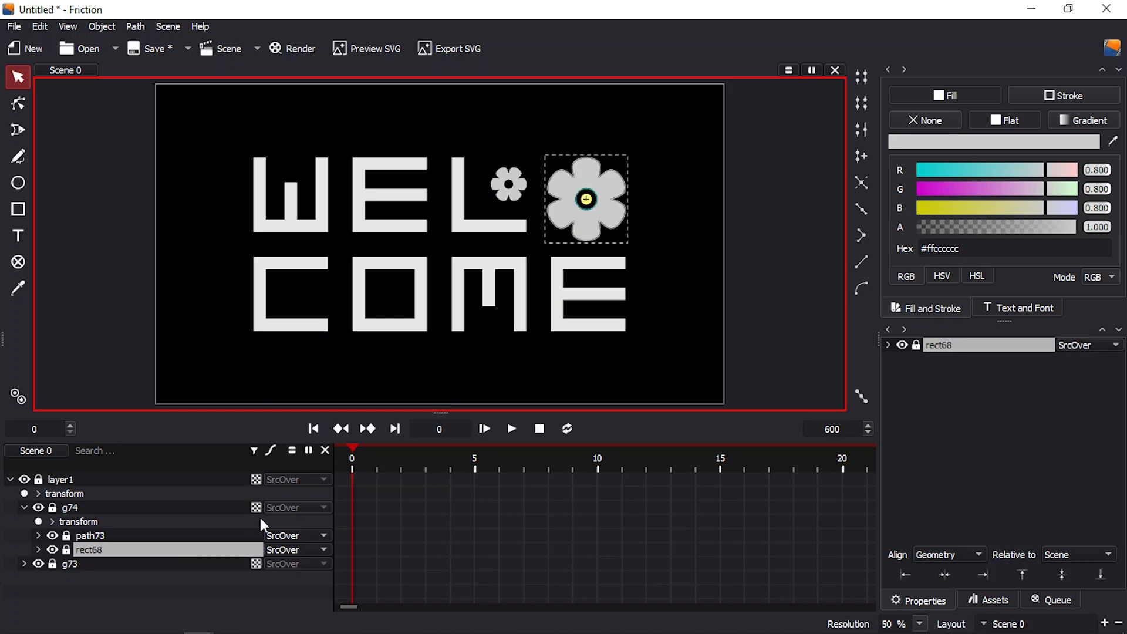
- Open the transform properties of the large flower rect68 and start animating its rotation at frame 0
click(39, 550)
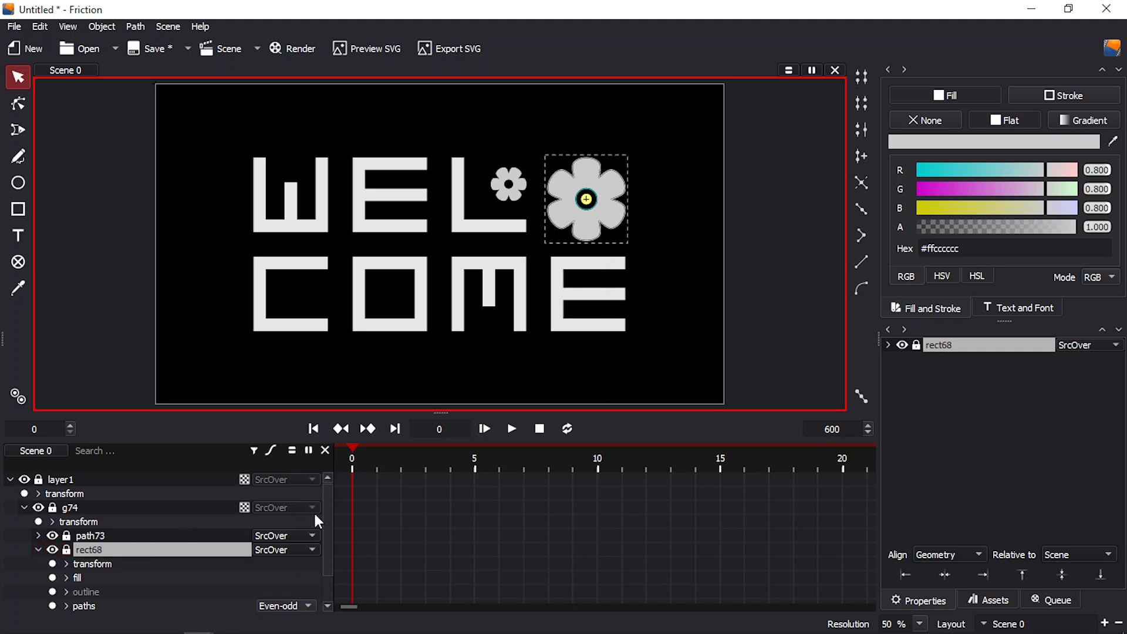
scroll(325, 531, down, 1)
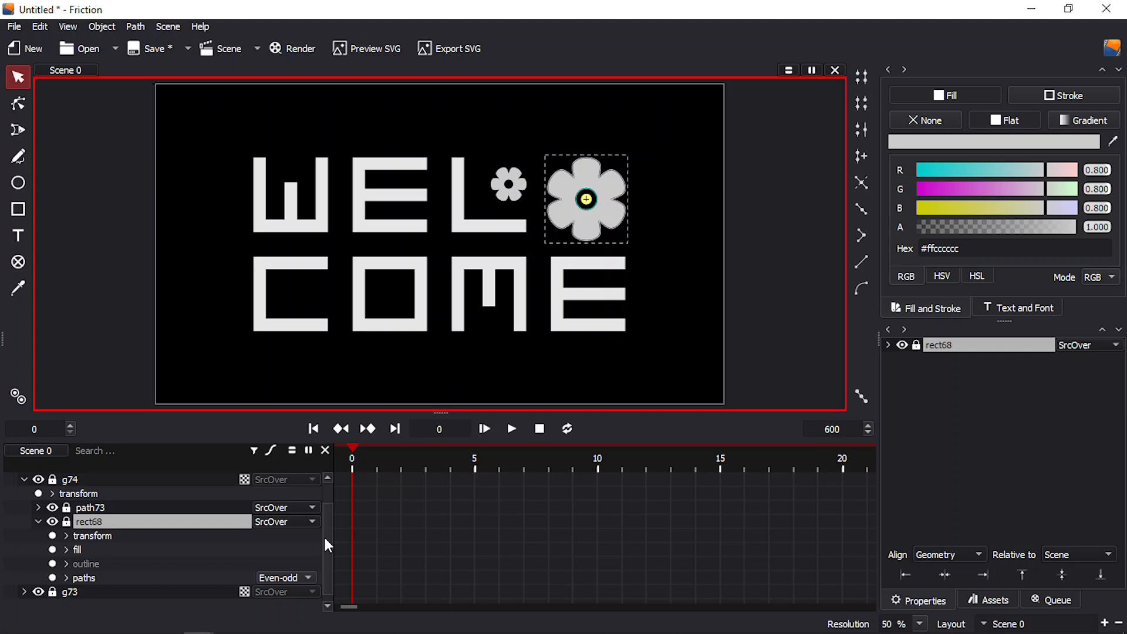
click(66, 536)
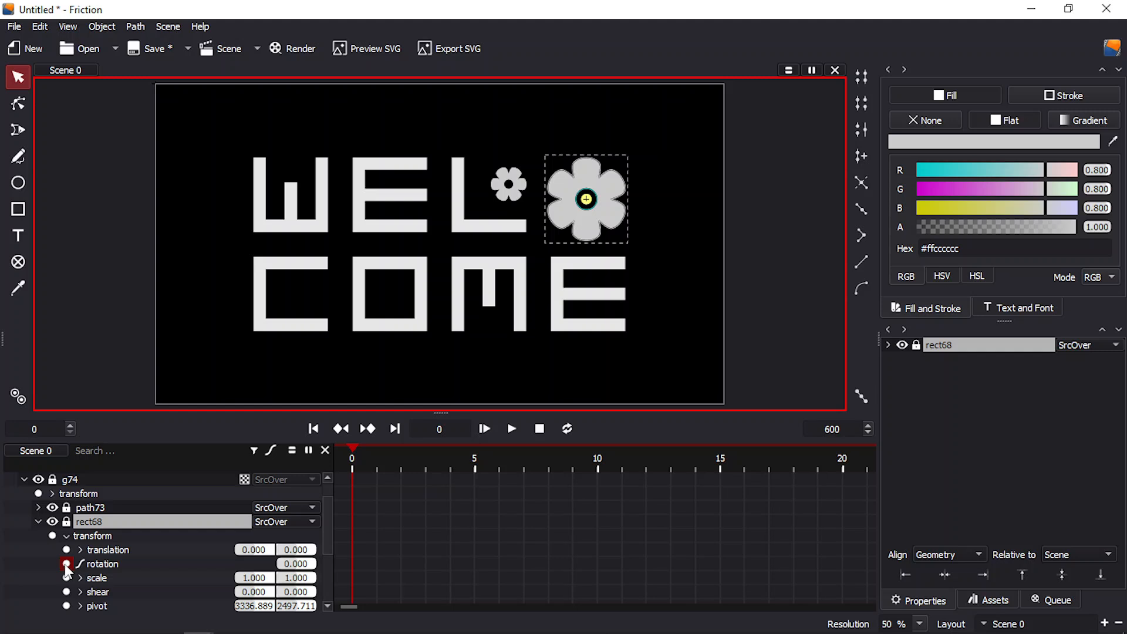
click(67, 563)
- Add a rotation keyframe of 360 degrees at frame 600 for the large flower rect68
drag(349, 607, 876, 613)
click(842, 469)
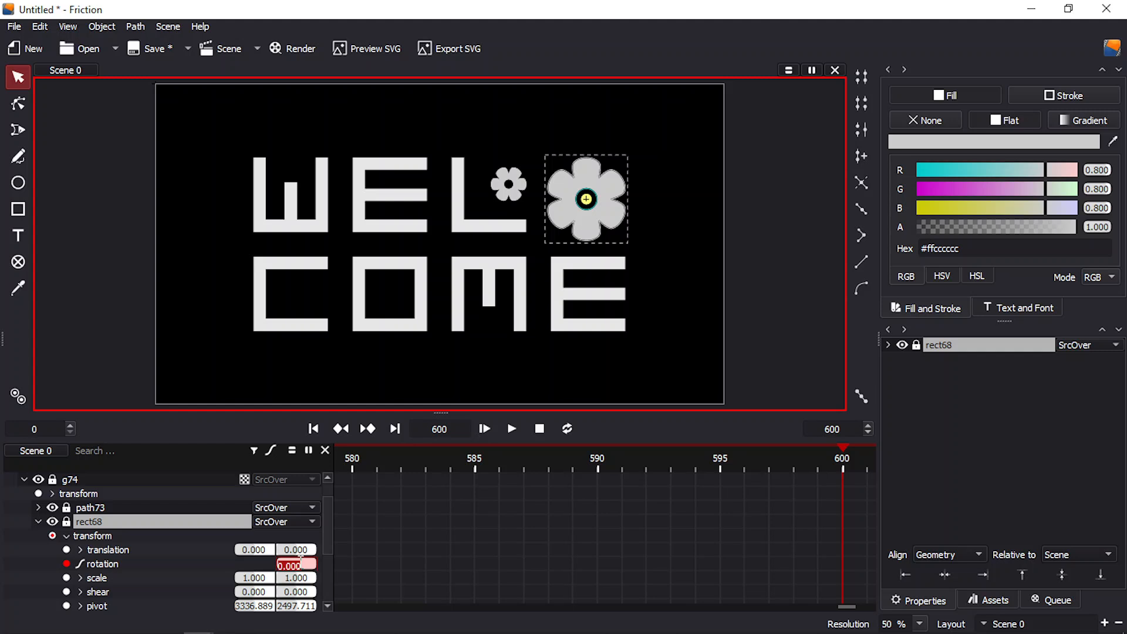
text(360)
key(Return)
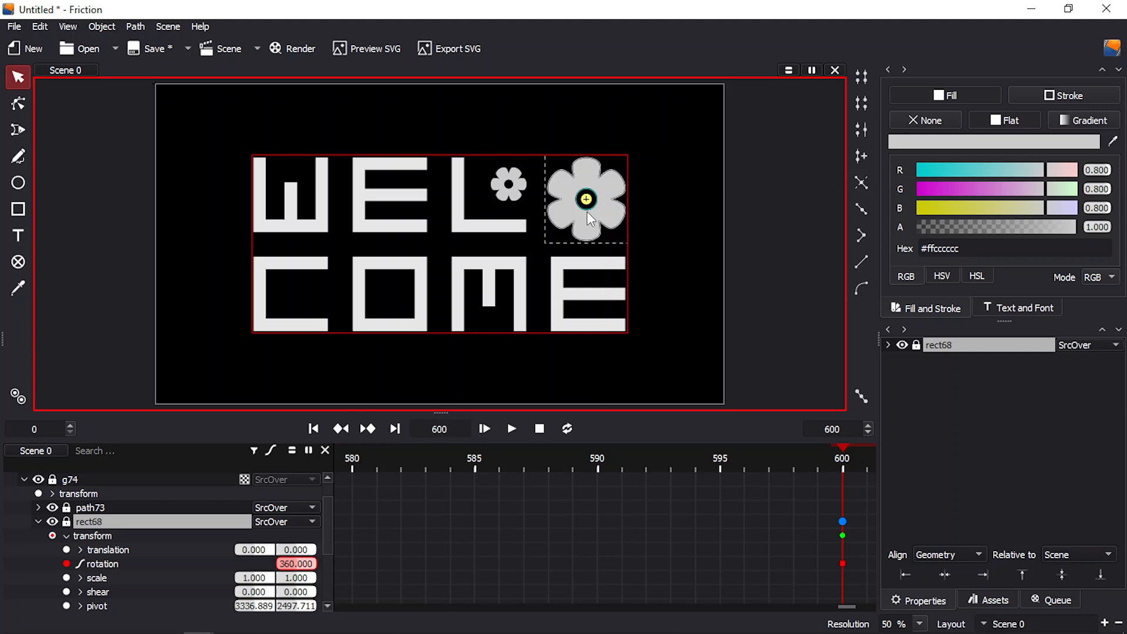
- Preview the SVG animation in the browser to check the large flower's rotation, and return to Friction
click(378, 49)
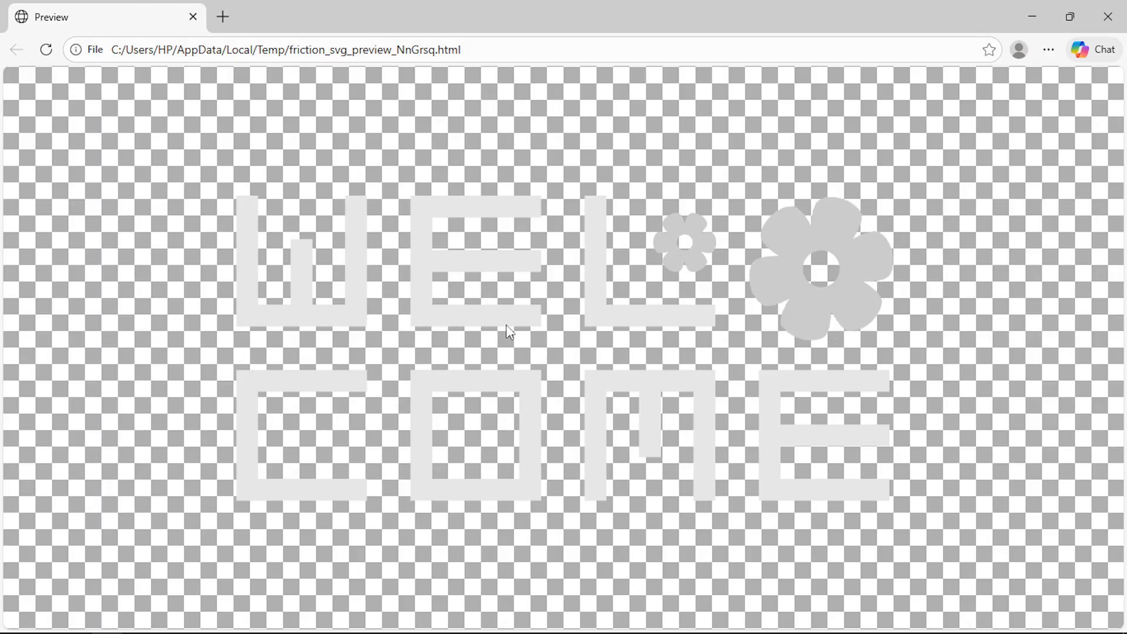
mouse_move(254, 632)
mouse_move(198, 621)
click(256, 555)
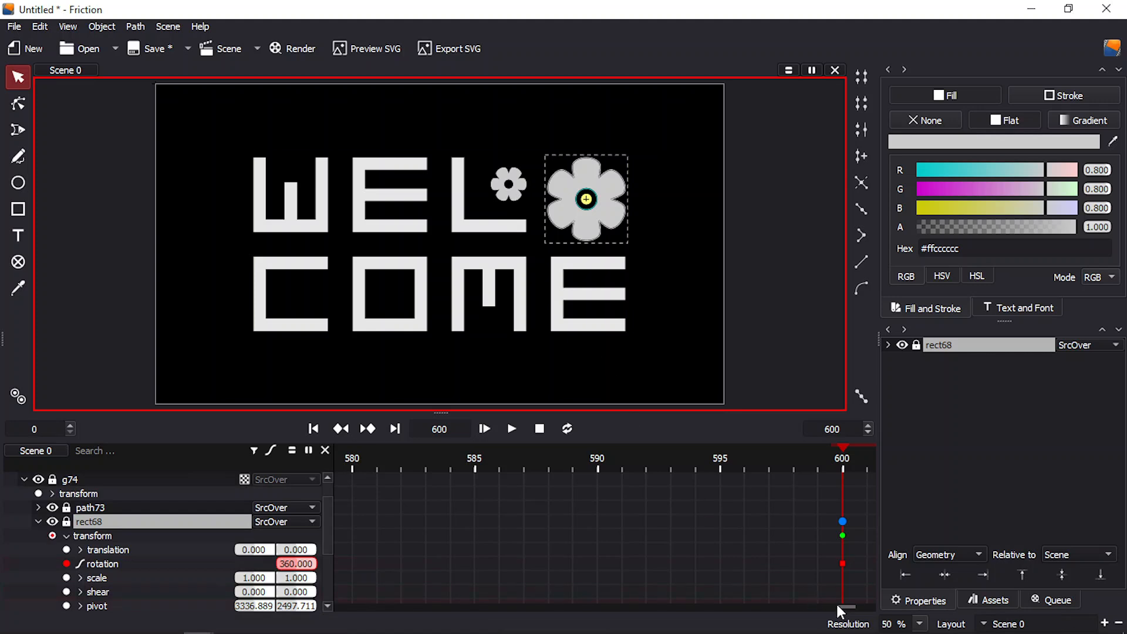
- Go back to frame 0 and start animating the translation of the small flower path73 there
drag(843, 605, 333, 604)
click(351, 467)
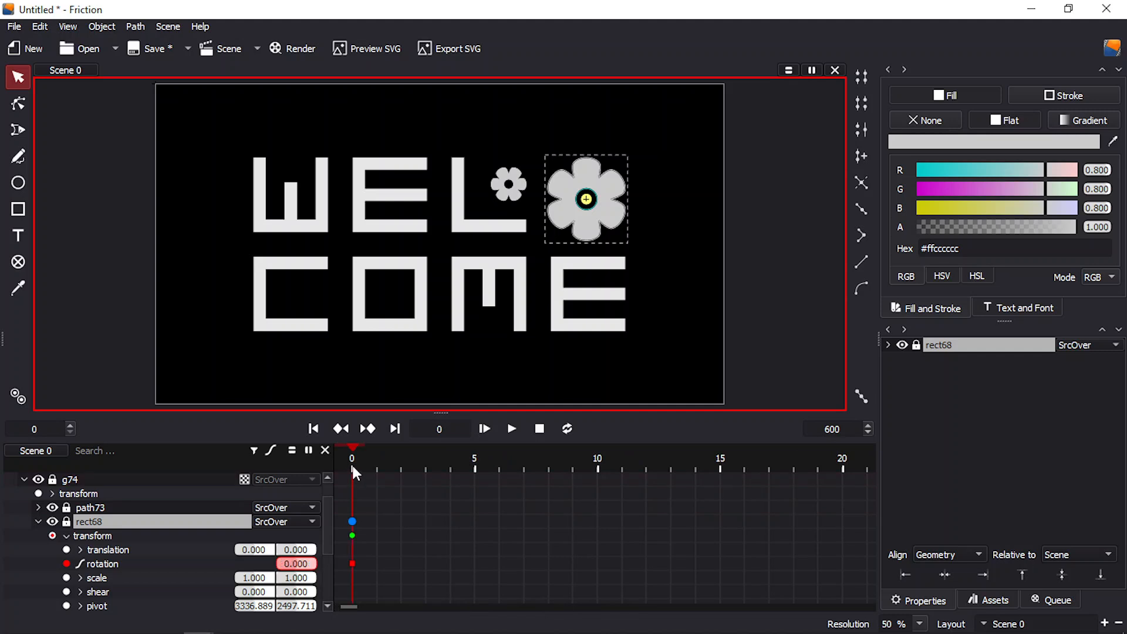
click(39, 522)
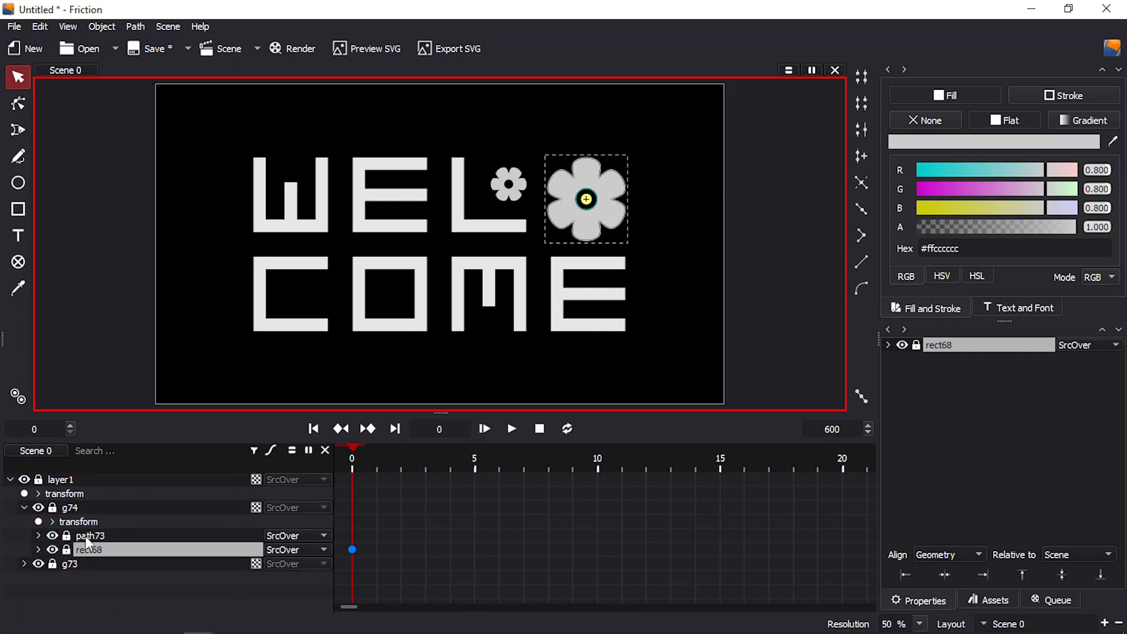
click(85, 536)
click(41, 537)
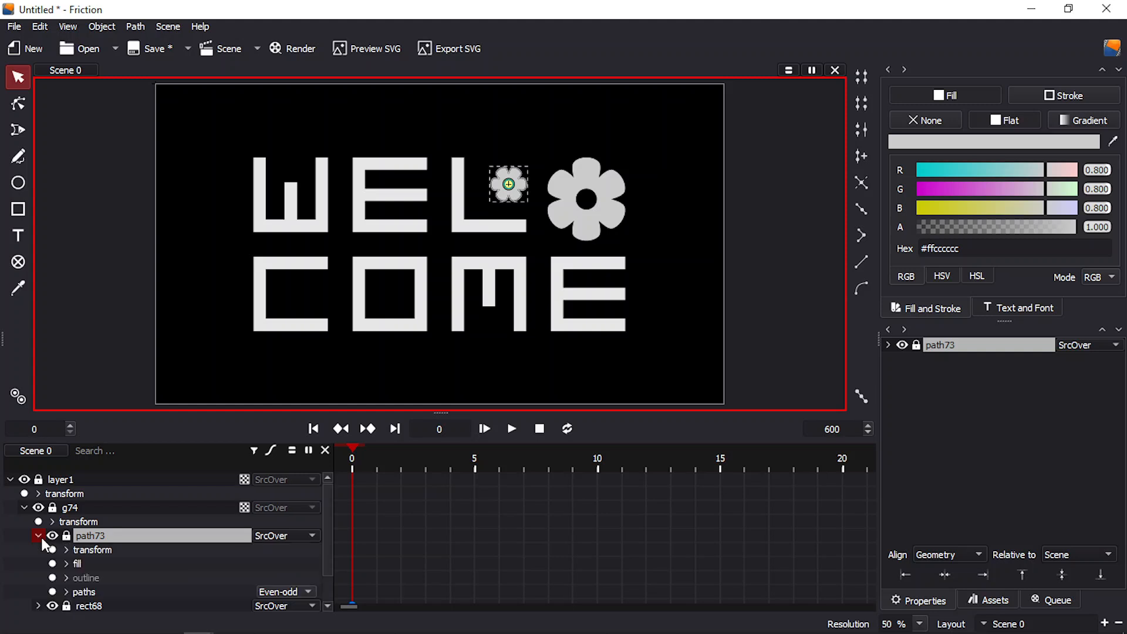
click(64, 550)
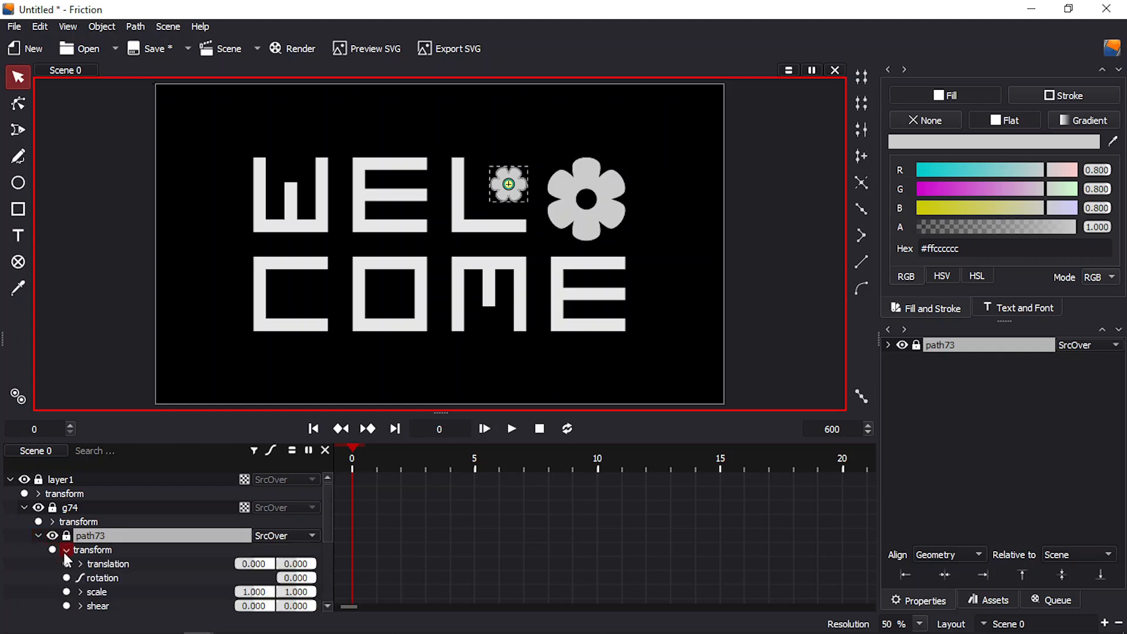
drag(325, 516, 323, 543)
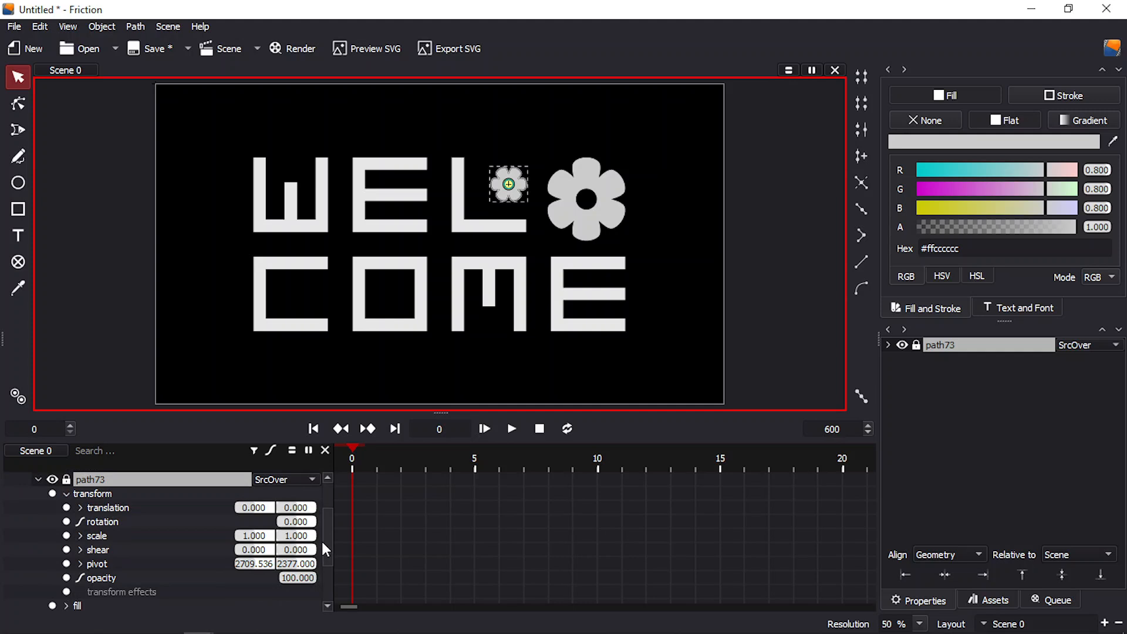
click(66, 508)
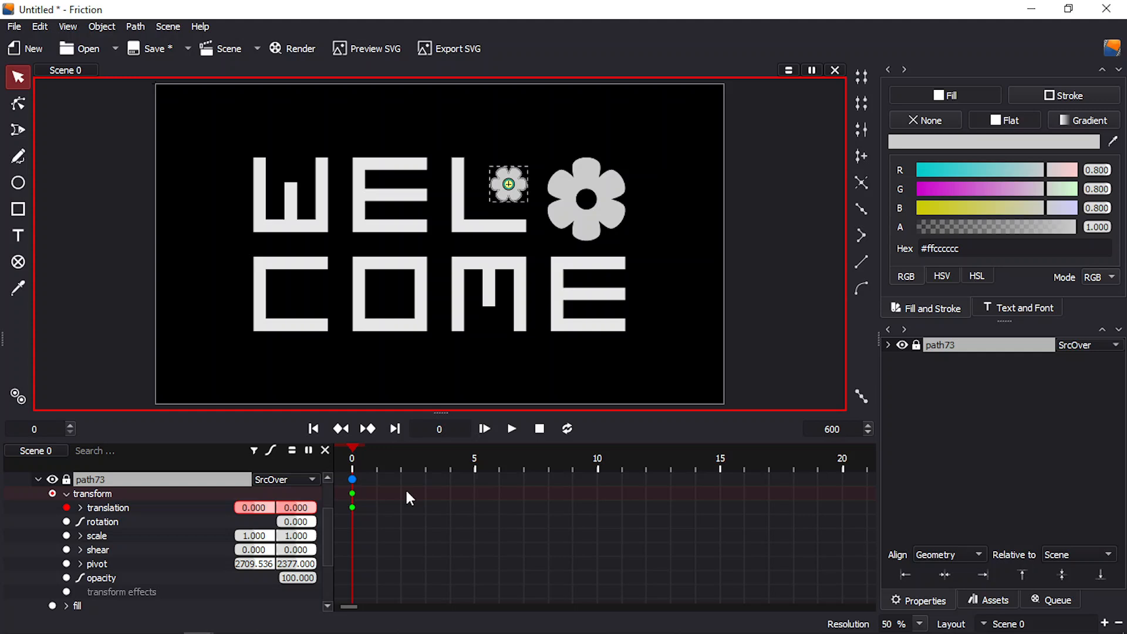
- At frame 100, set the small flower's translation to X -157.200 and Y 115.400
drag(353, 606, 434, 613)
click(499, 463)
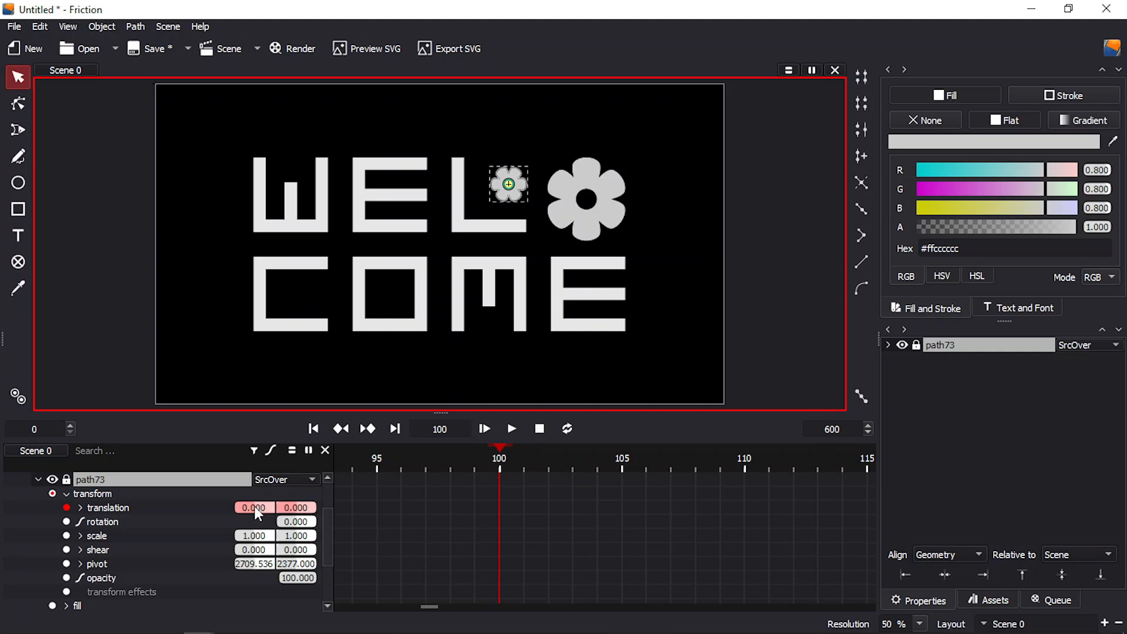
drag(260, 507, 179, 507)
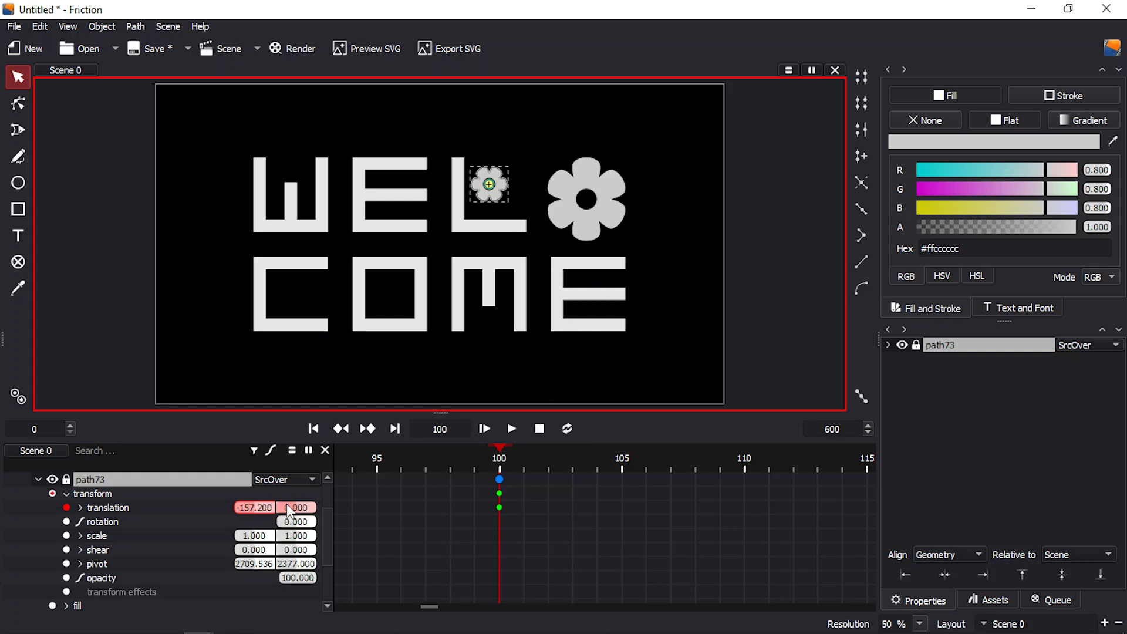
mouse_move(289, 508)
mouse_down()
mouse_move(316, 509)
mouse_move(290, 511)
mouse_up()
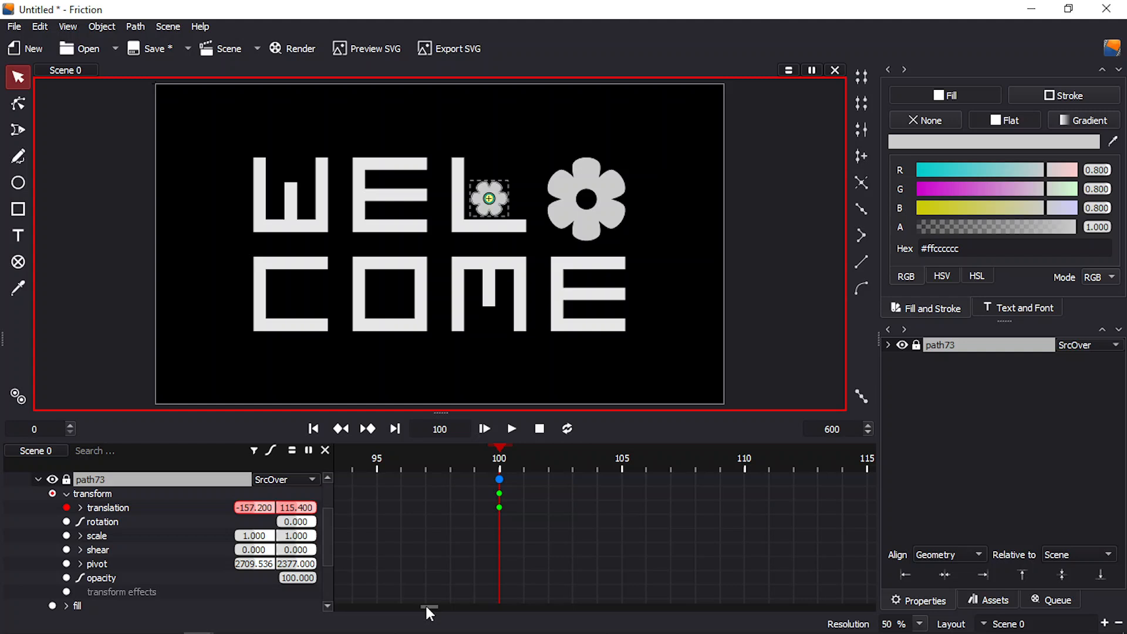
- At frame 200, set the small flower's Y translation to -58.200
drag(426, 607, 517, 625)
click(451, 466)
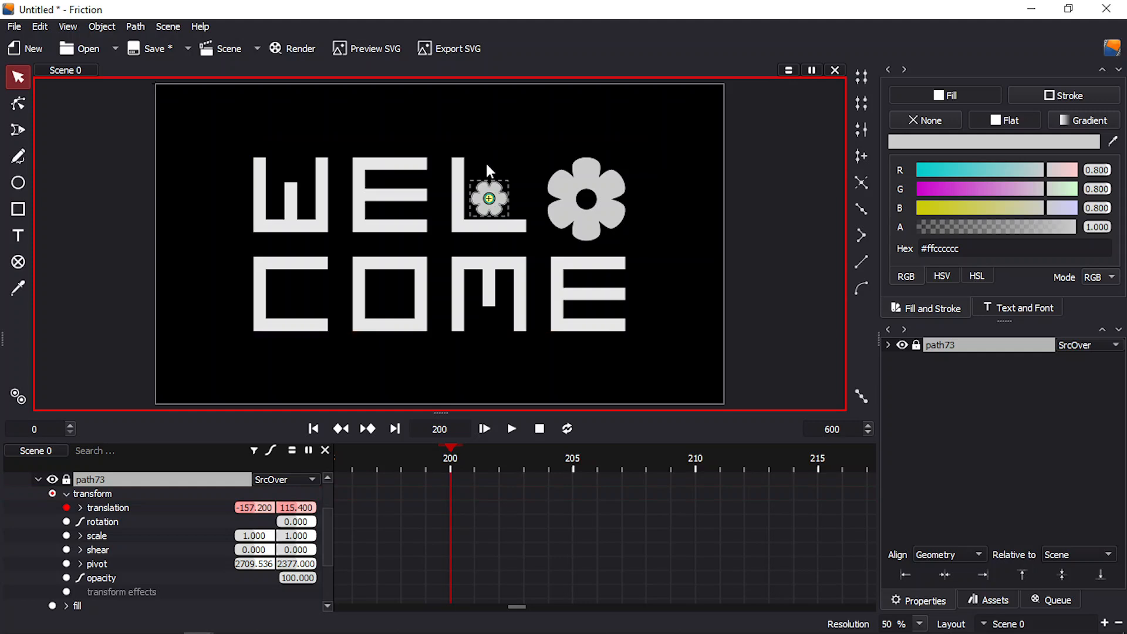
drag(300, 516, 213, 507)
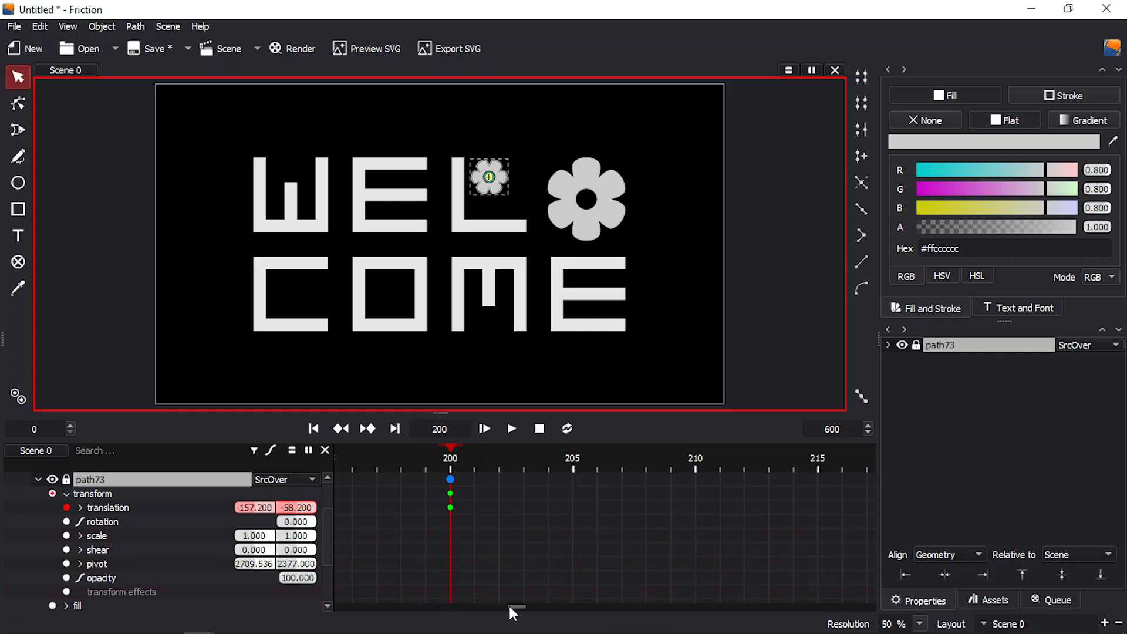
- At frame 300, set the small flower's X translation to -22.500
drag(512, 606, 589, 606)
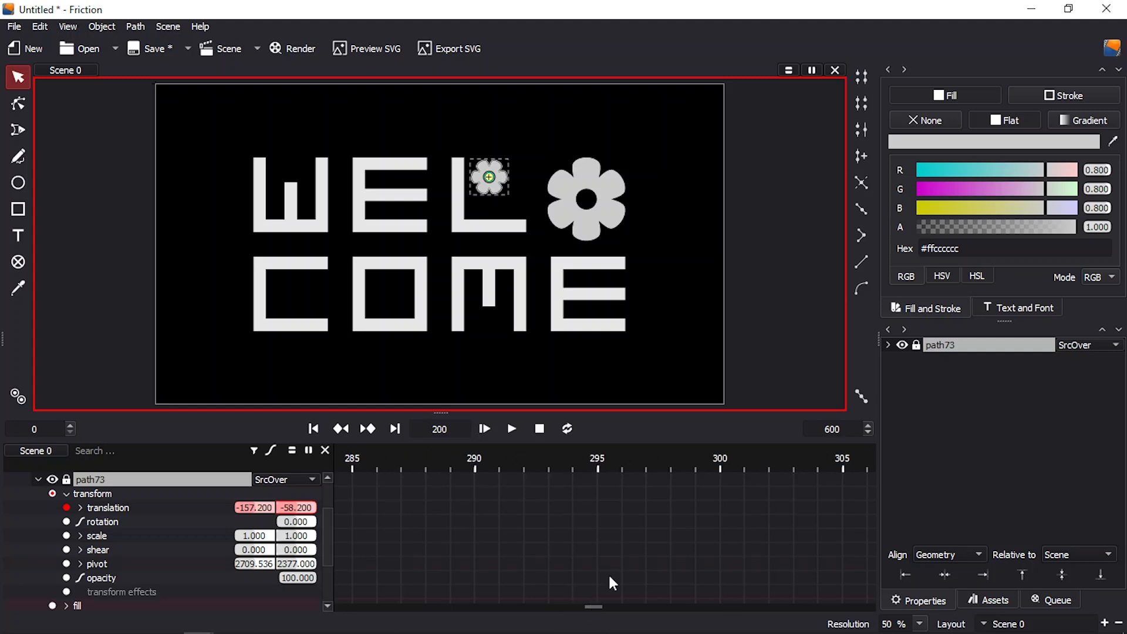
click(721, 469)
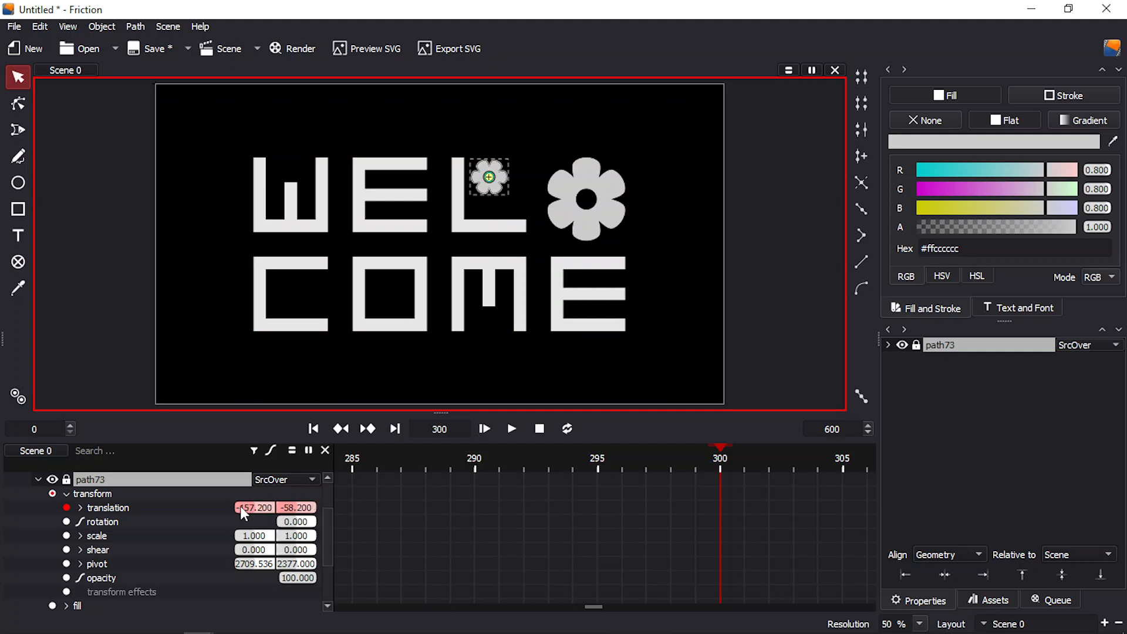
drag(241, 506, 358, 505)
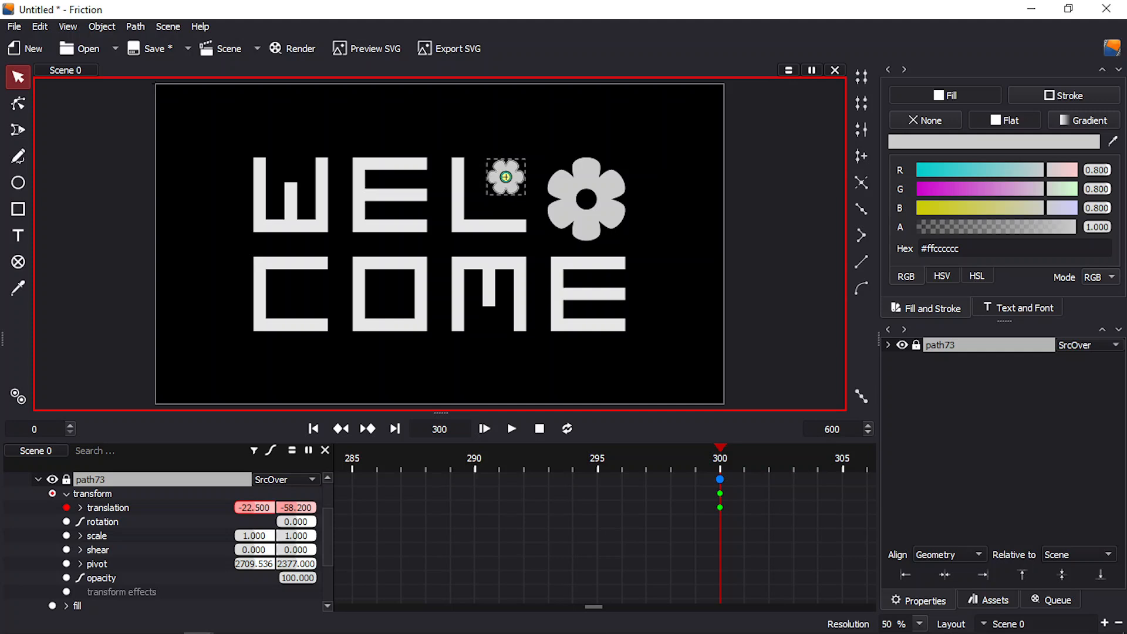
- At frame 300, set the small flower's translation to X 98.500 and Y -3.800
drag(358, 506, 447, 506)
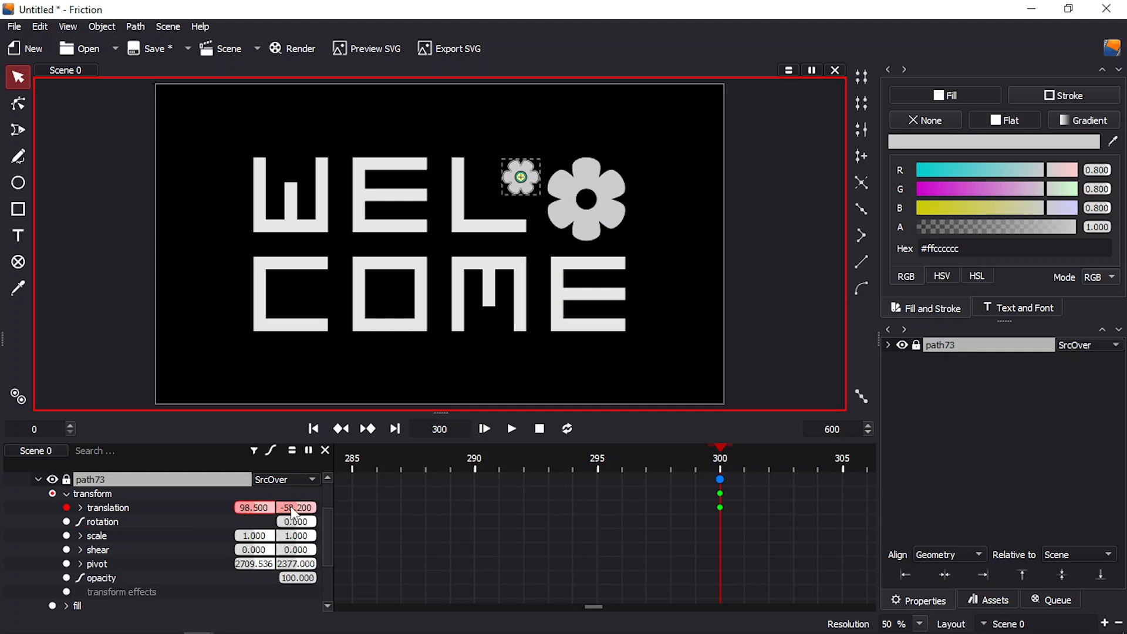
drag(295, 508, 342, 508)
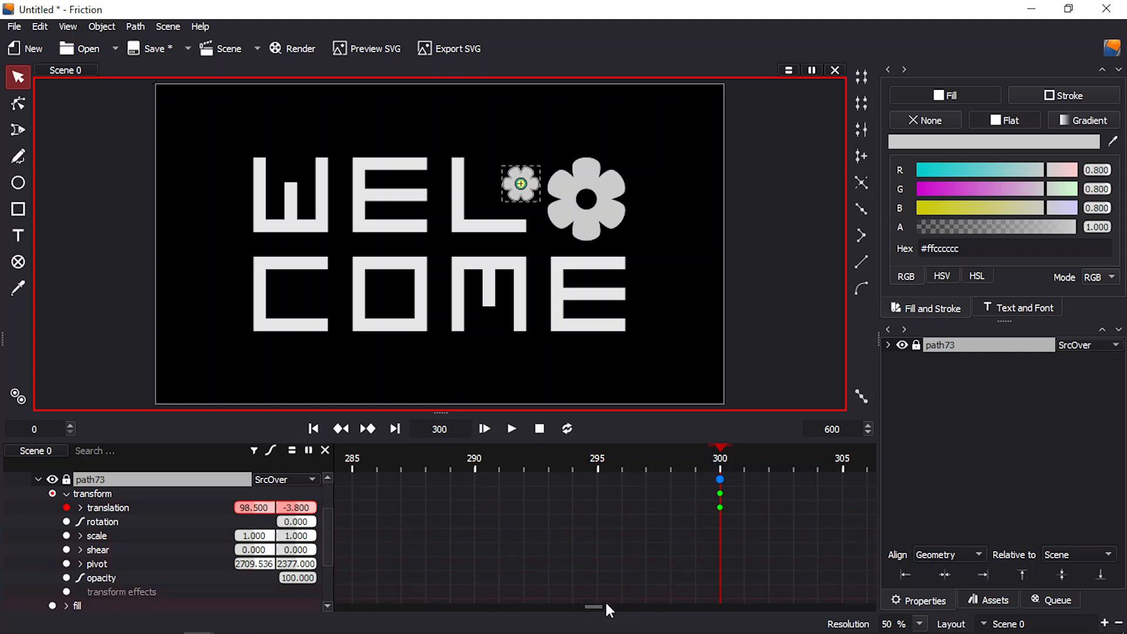
- At frame 400, set the small flower's X translation to -176.800
drag(595, 606, 684, 610)
click(598, 468)
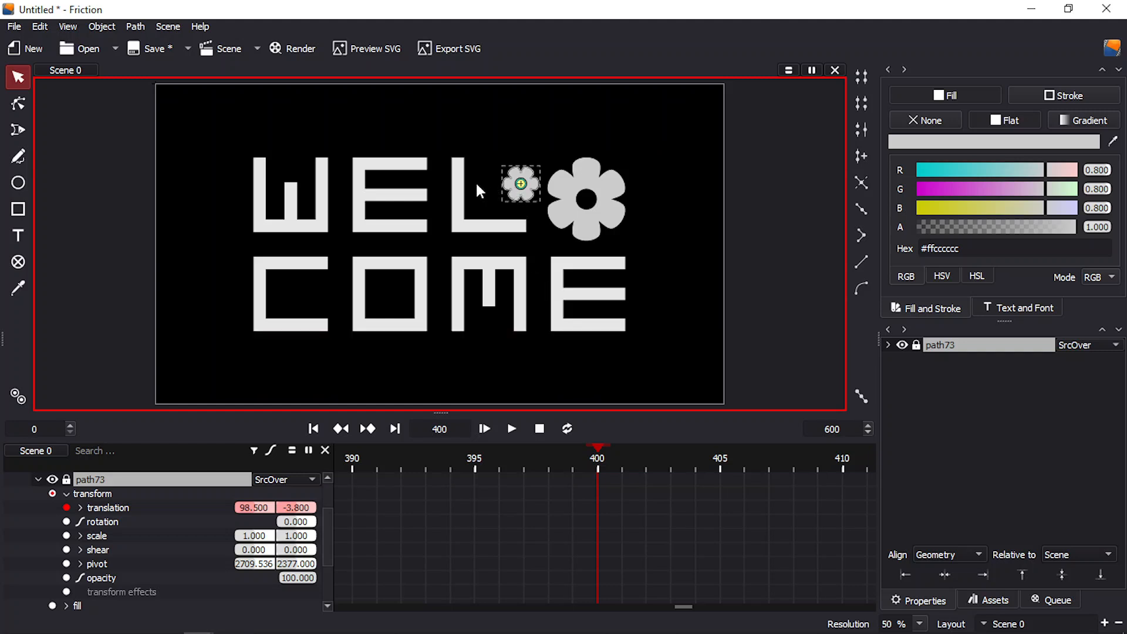
drag(253, 512, 142, 511)
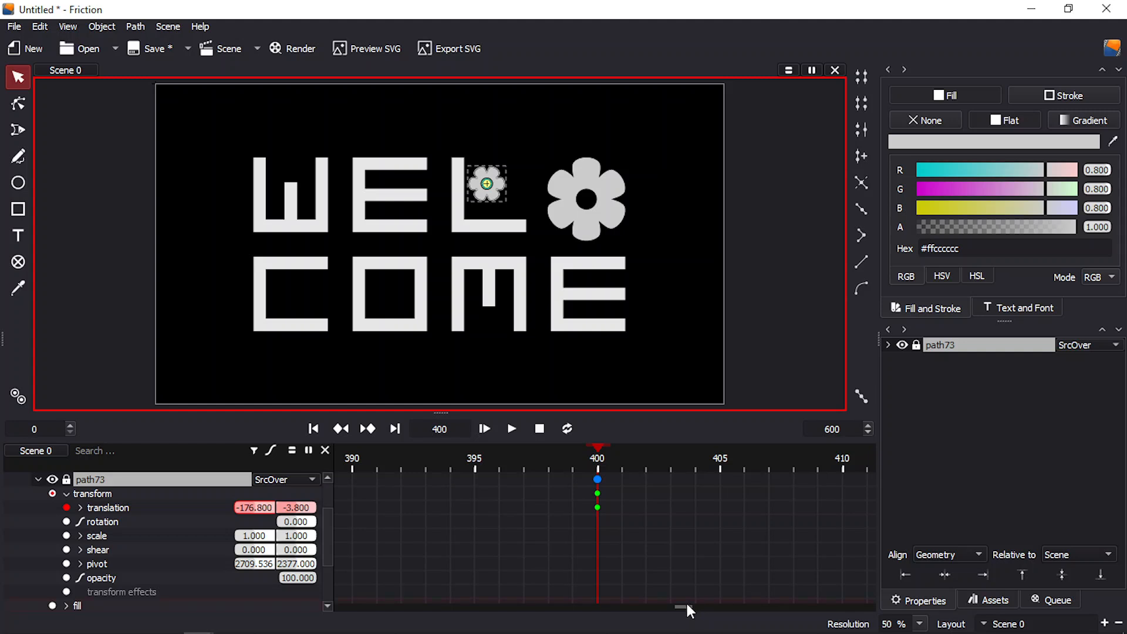
- At frame 500, set the small flower's translation to X -37.100 and Y 117.700
drag(690, 612, 777, 606)
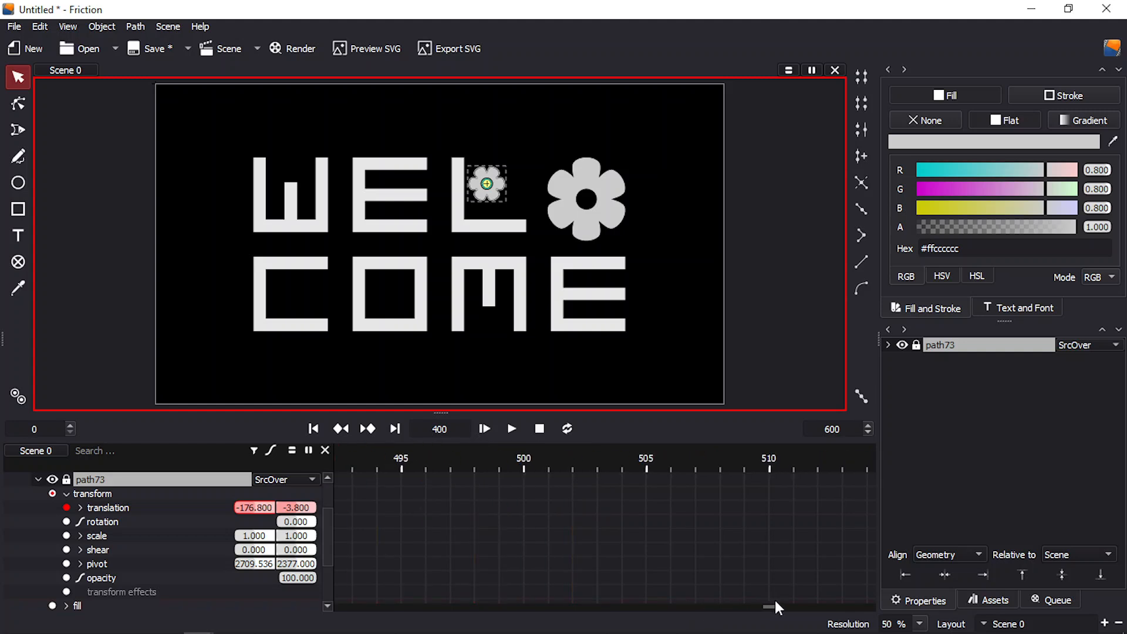
click(525, 465)
drag(291, 508, 364, 508)
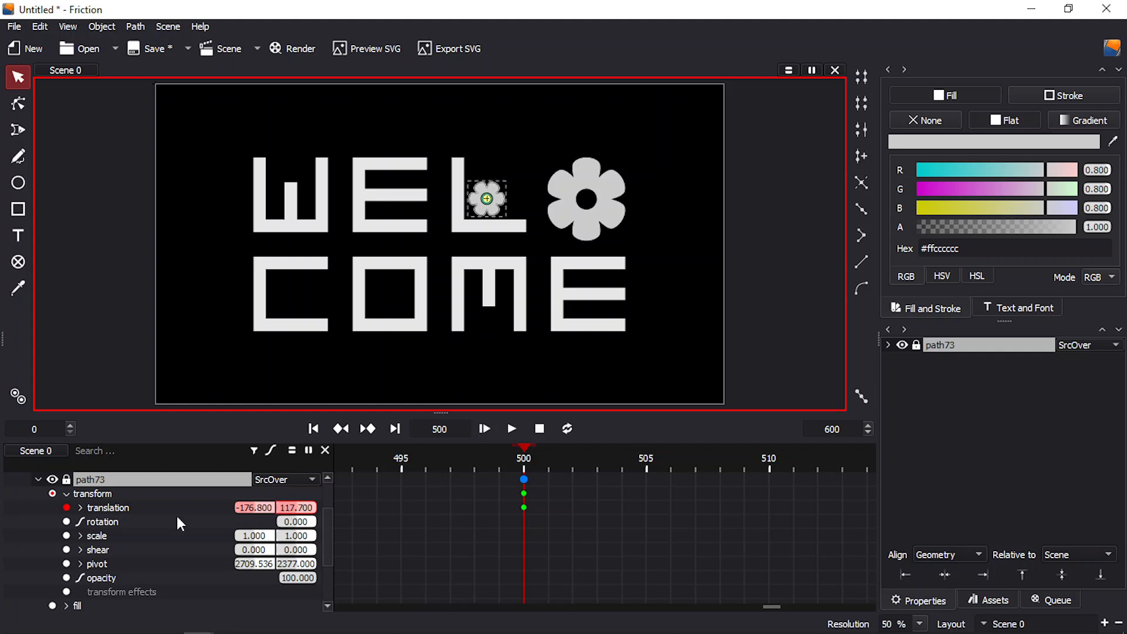
drag(244, 505, 327, 505)
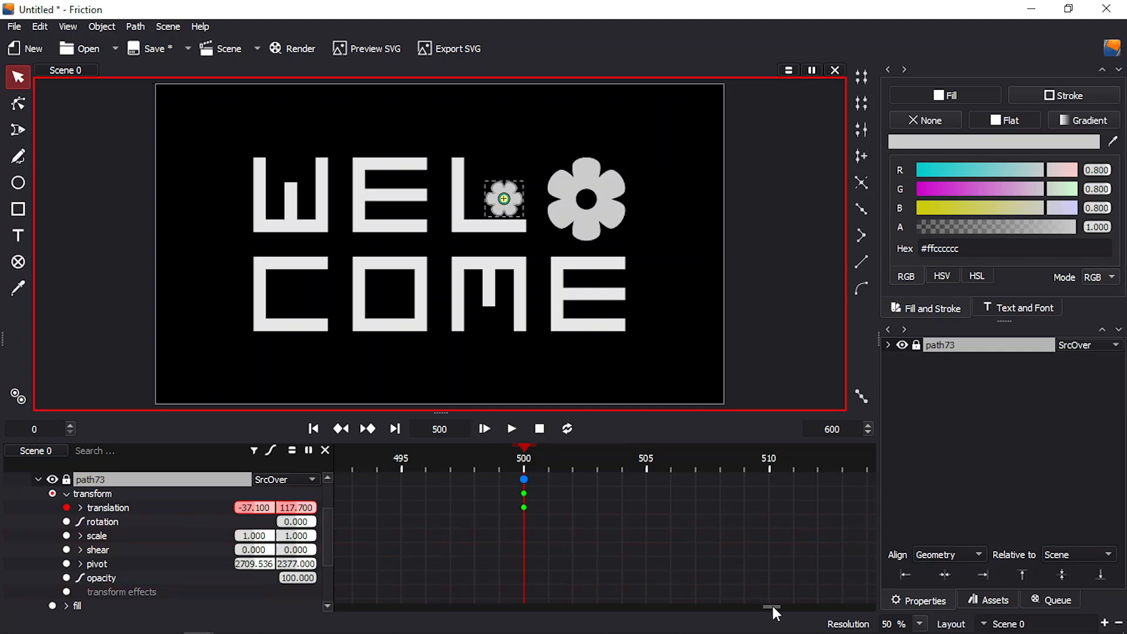
- At frame 600, reset the small flower's translation to X 0 and Y 0
drag(771, 606, 873, 605)
click(842, 468)
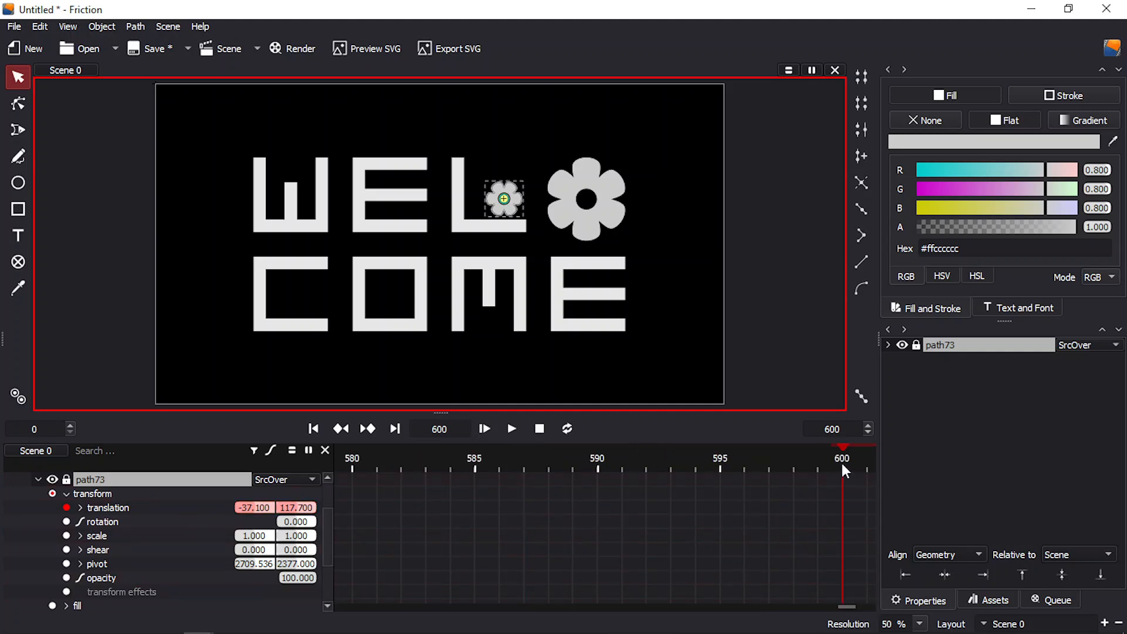
click(250, 504)
text(0)
key(Return)
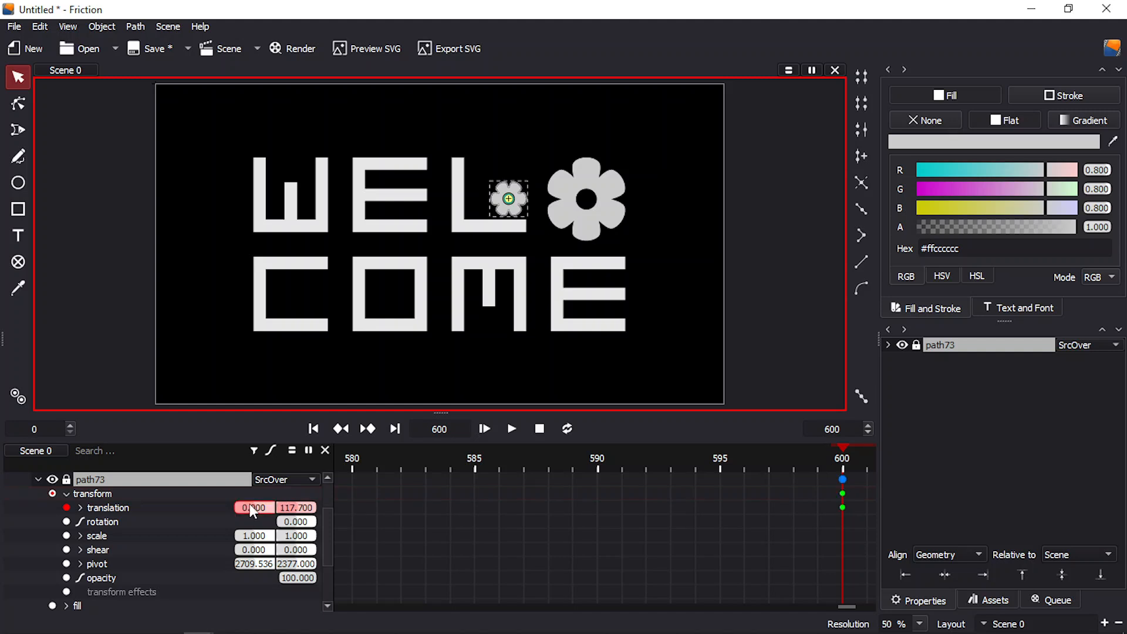
click(295, 504)
text(0)
key(Return)
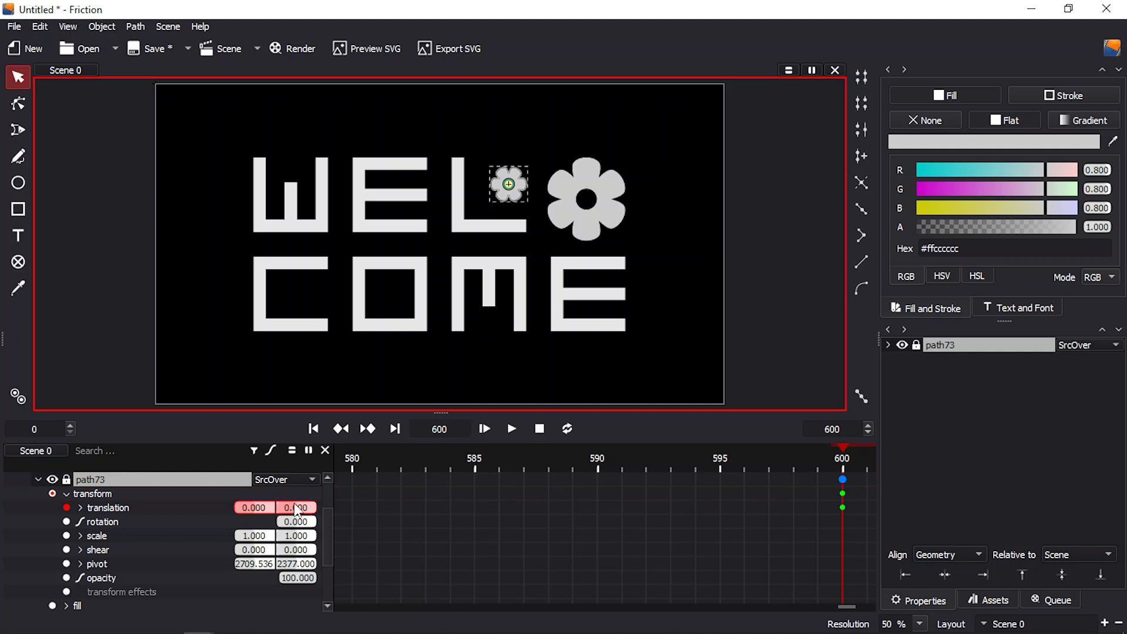
- Preview the animated SVG in the browser, checking both flowers' motion, and switch back to Friction
click(379, 50)
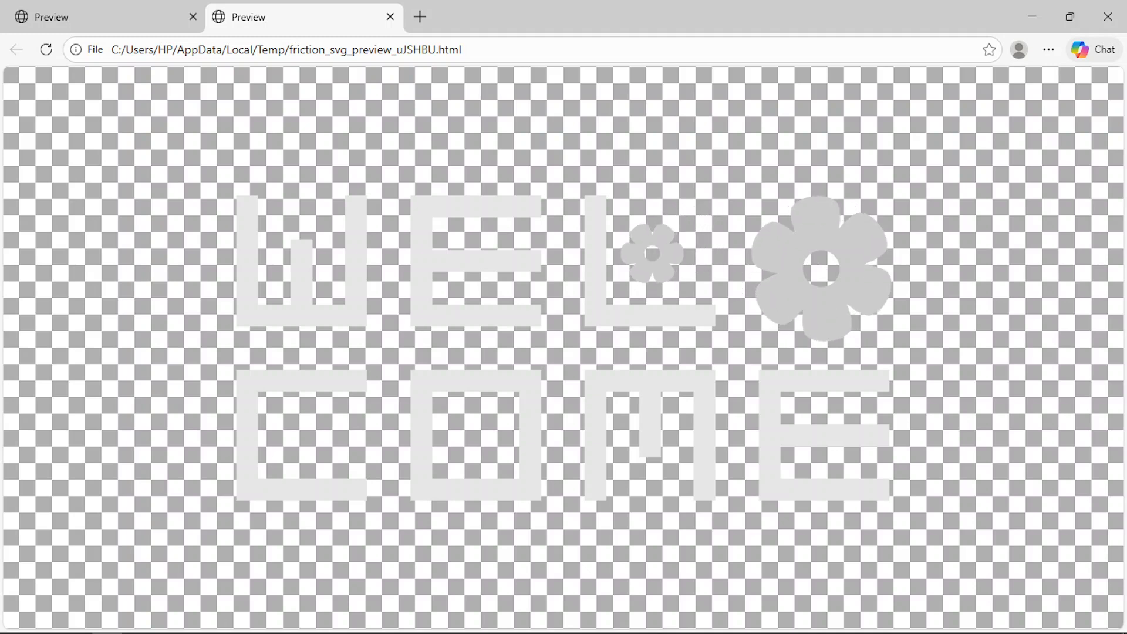
mouse_move(196, 627)
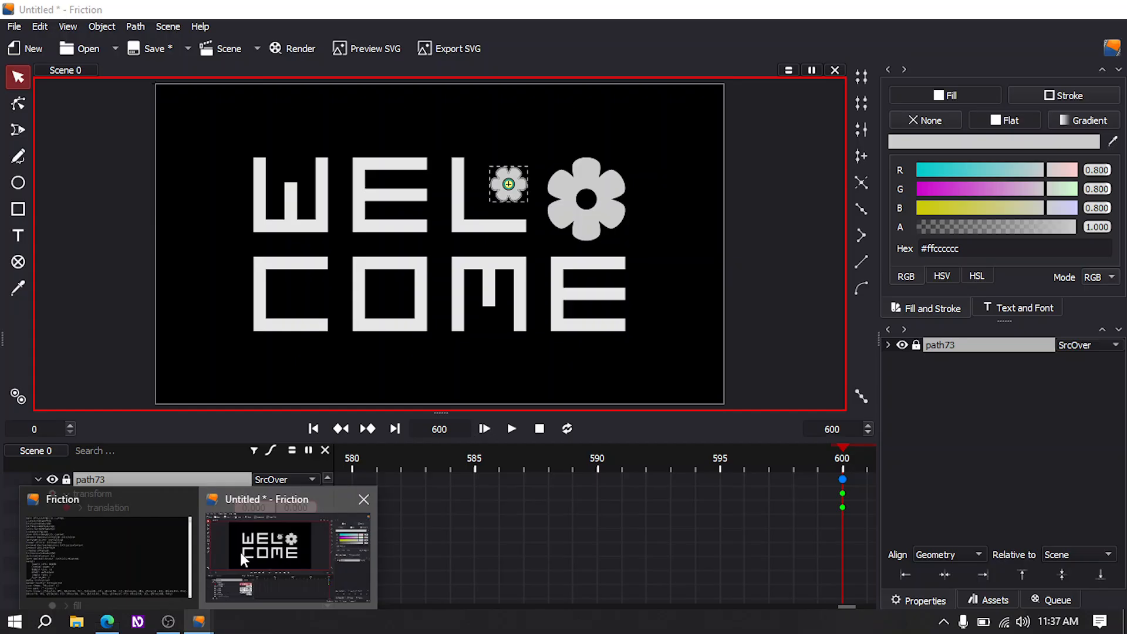
click(241, 551)
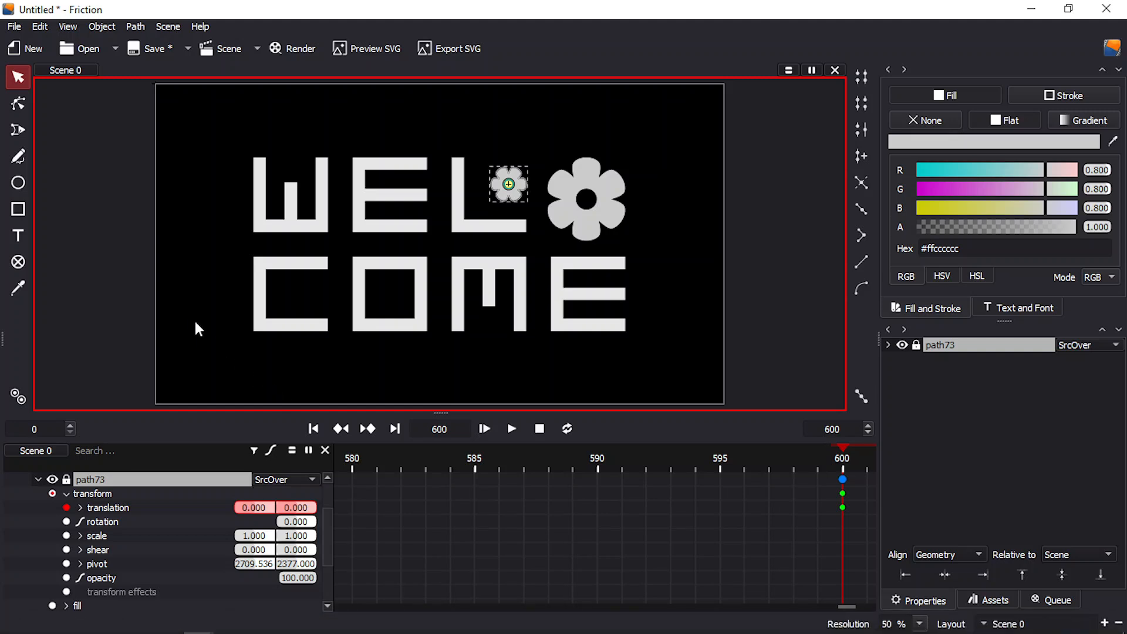
- Add Scene 0 to the render queue and expand its render settings
click(287, 54)
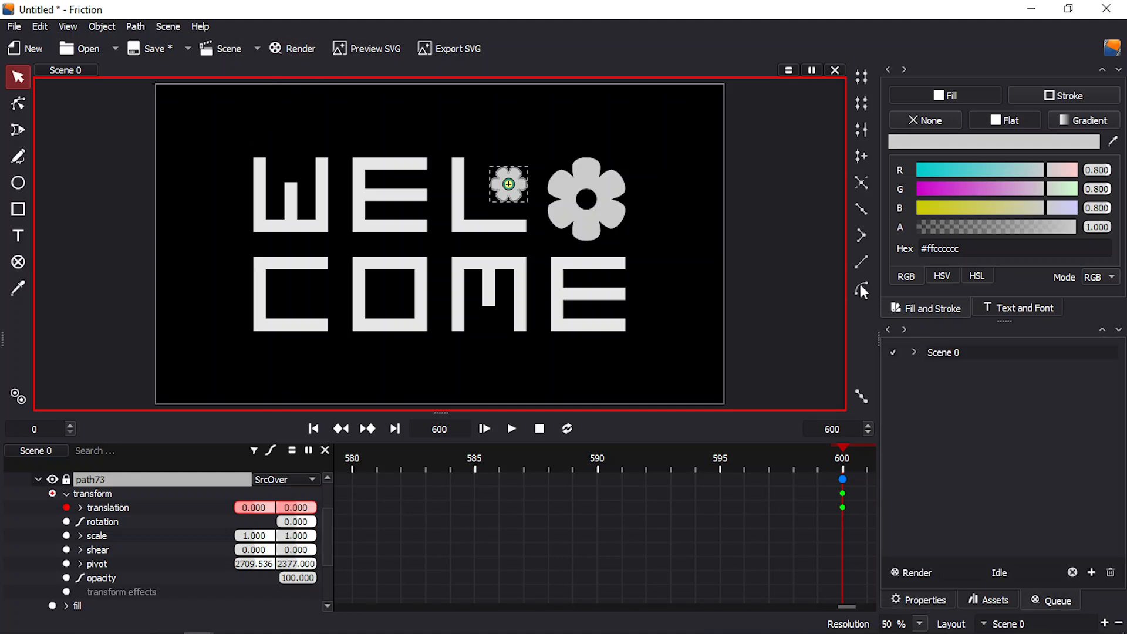
click(914, 351)
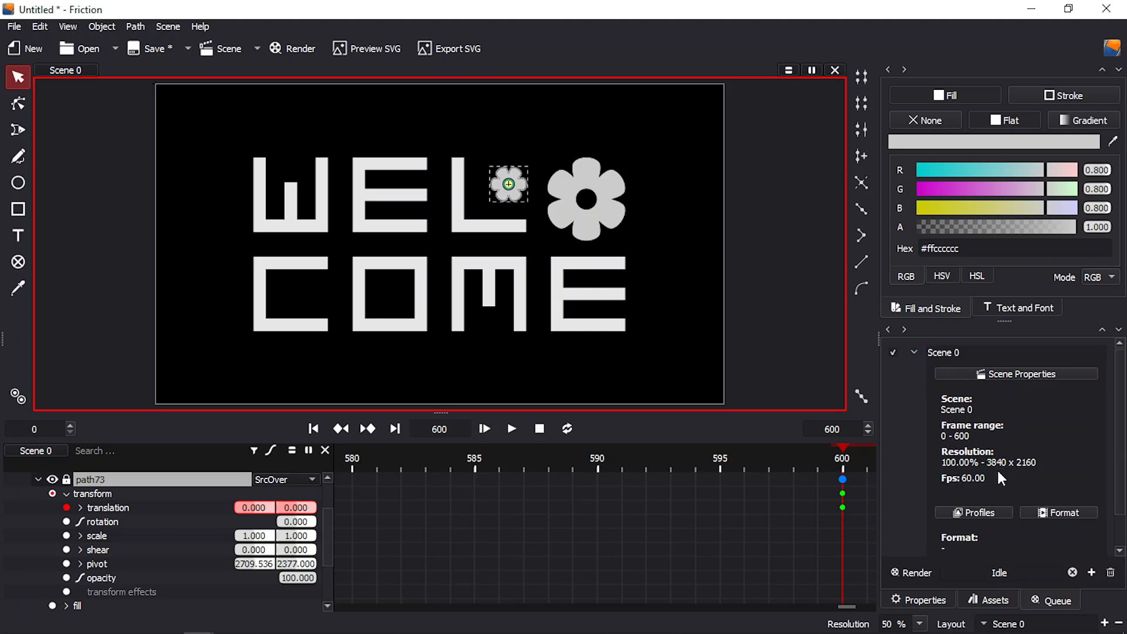
scroll(1119, 467, down, 2)
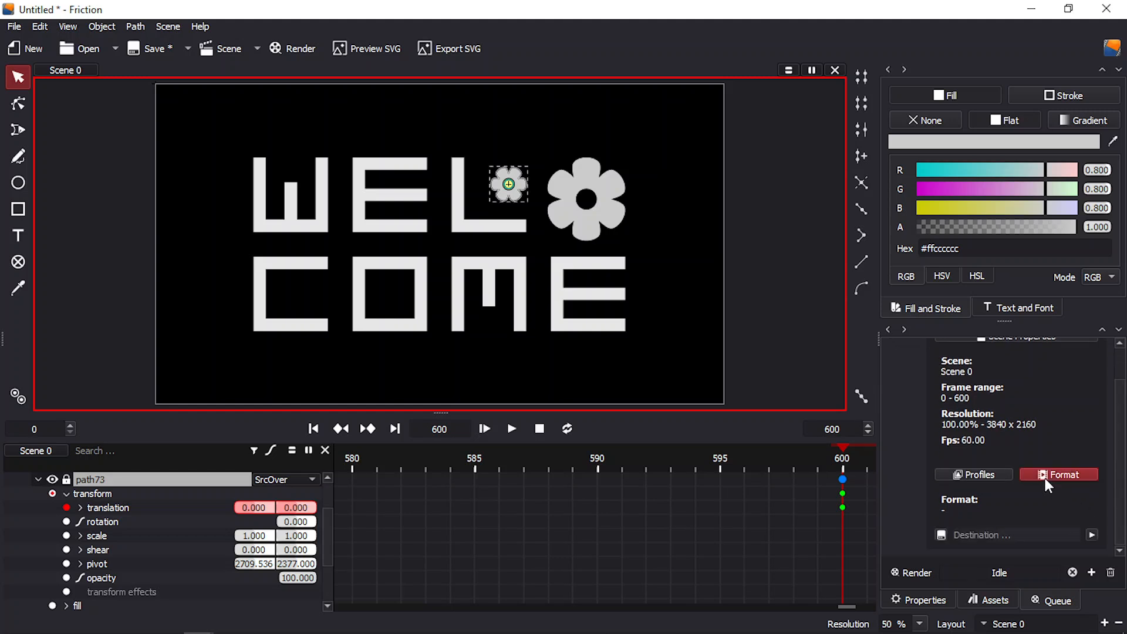
- Make the scene background fully transparent by setting its alpha to 0 in the scene properties
click(228, 47)
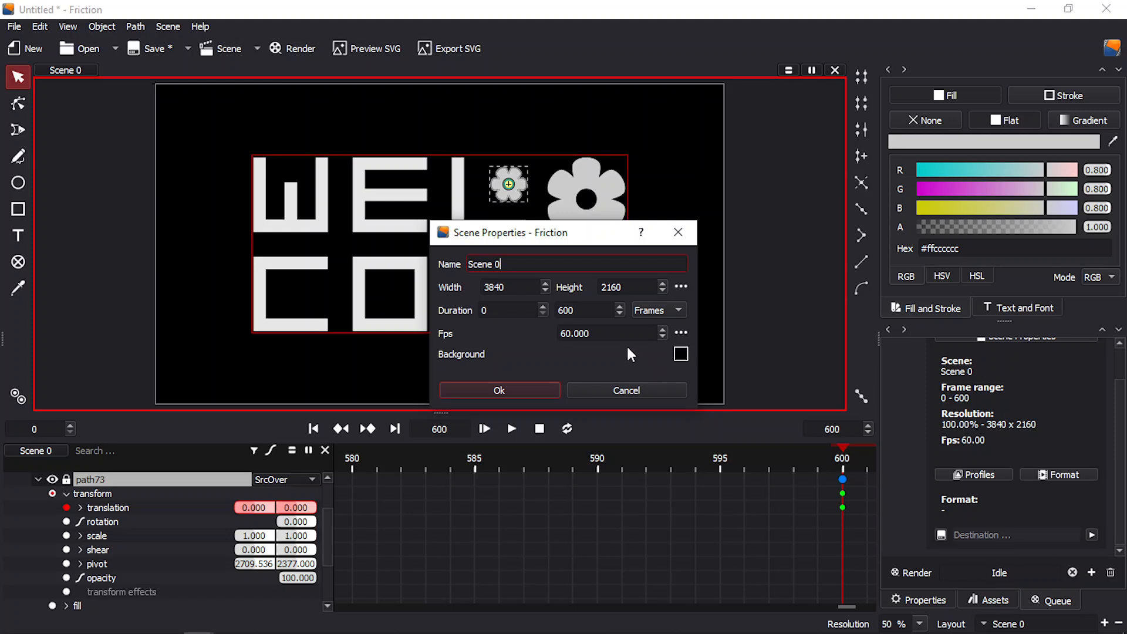
click(680, 352)
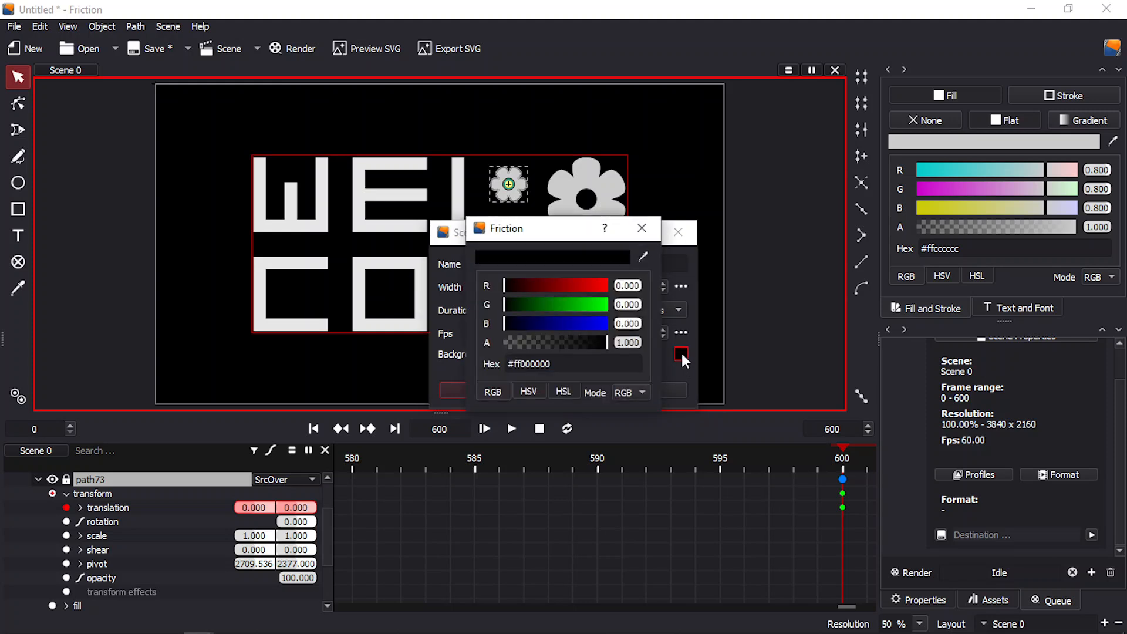
drag(607, 337, 488, 342)
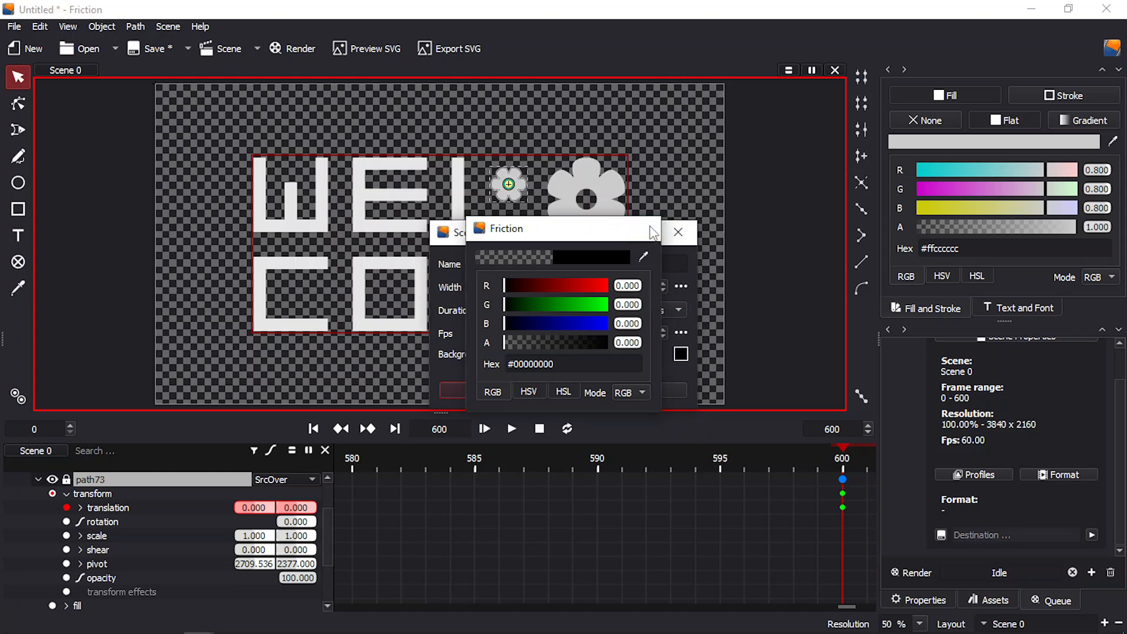
click(642, 228)
click(492, 388)
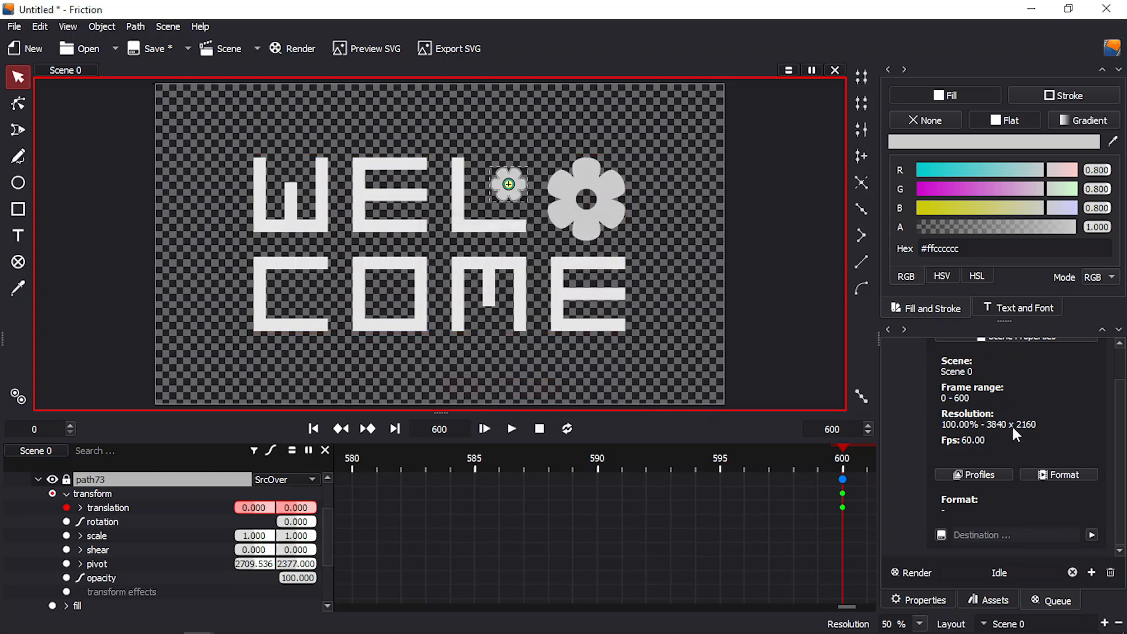
- Configure the render output as QuickTime / MOV with the rgba pixel format and audio disabled
click(1063, 475)
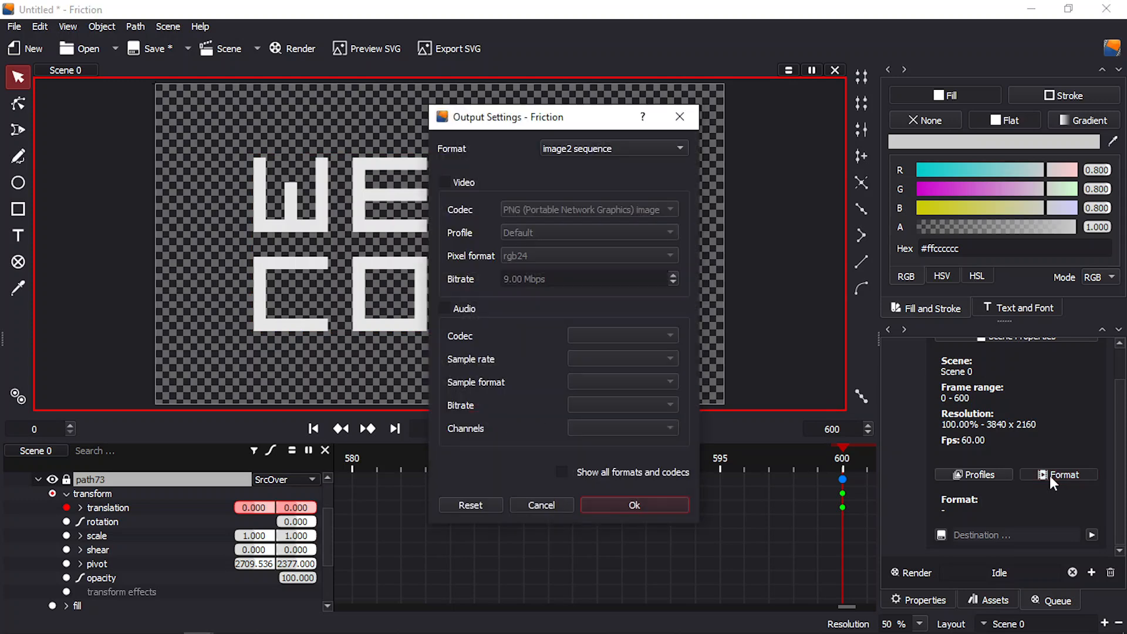
click(625, 147)
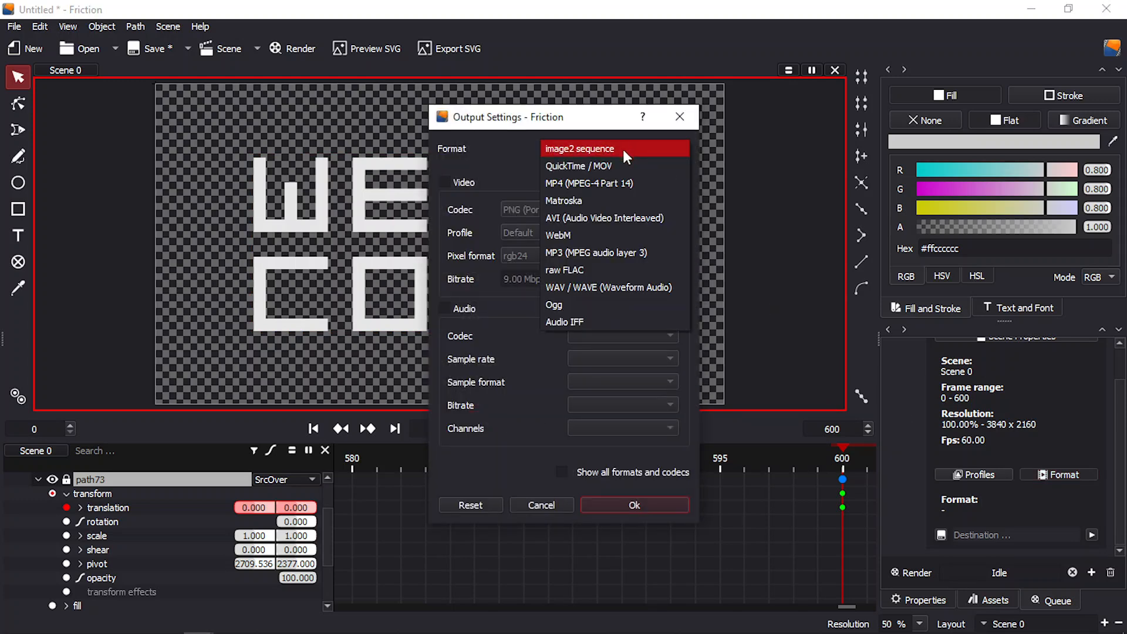
click(614, 165)
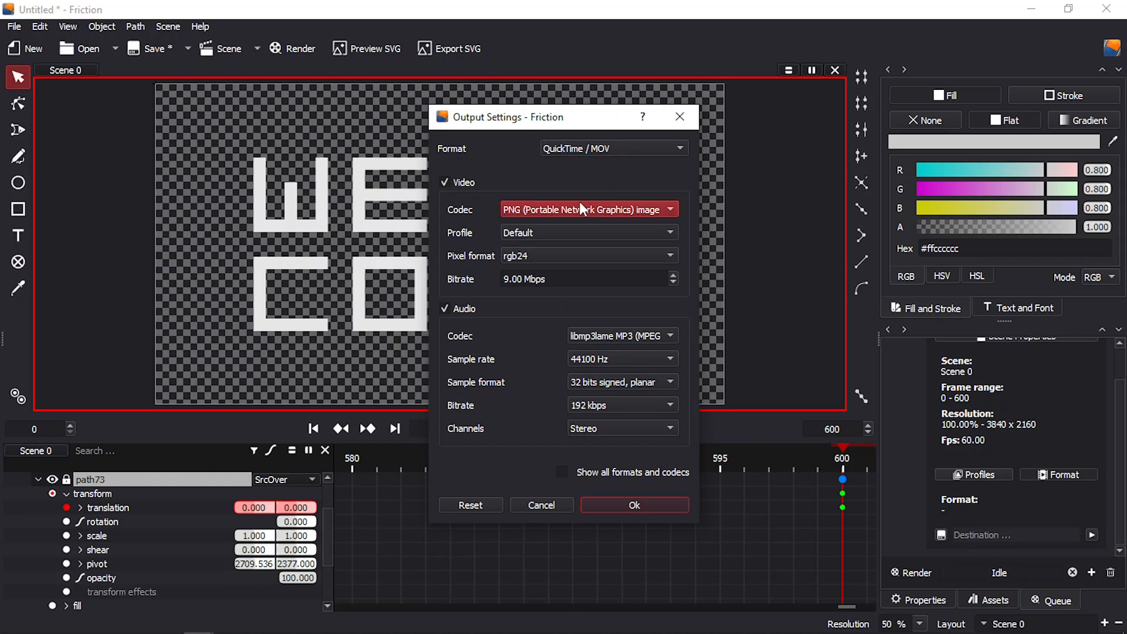
click(538, 255)
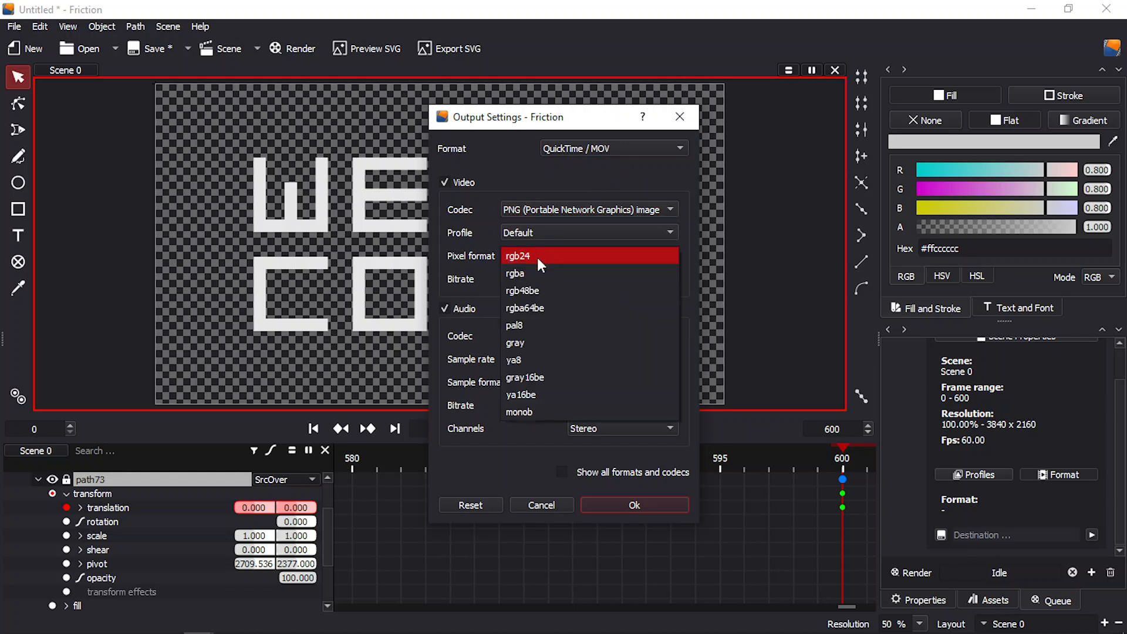
click(536, 273)
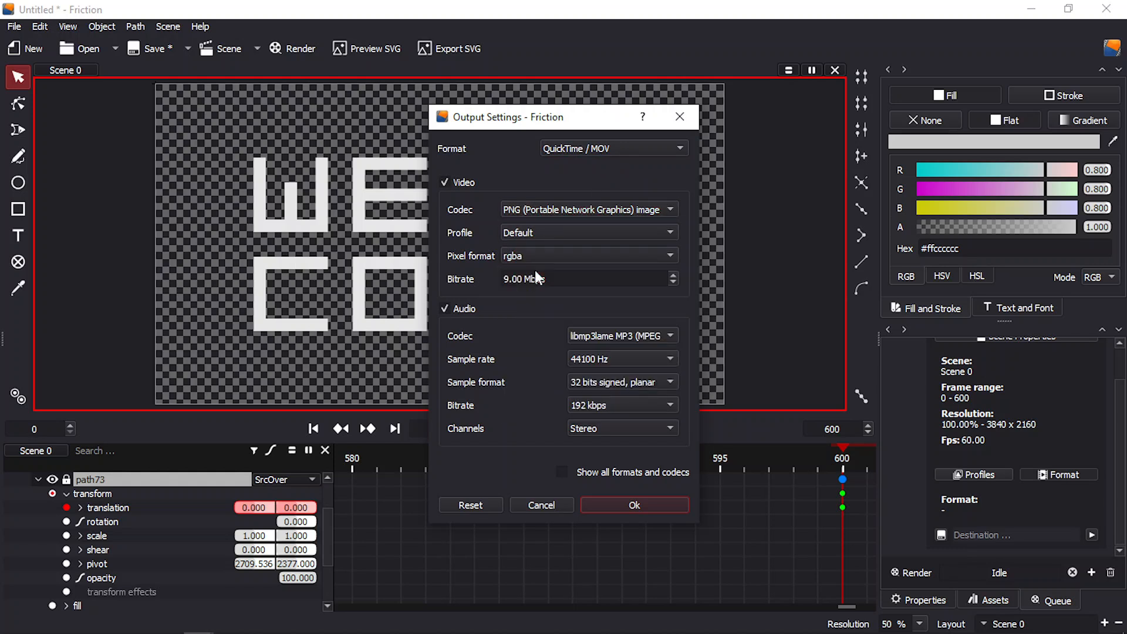
click(443, 308)
click(672, 498)
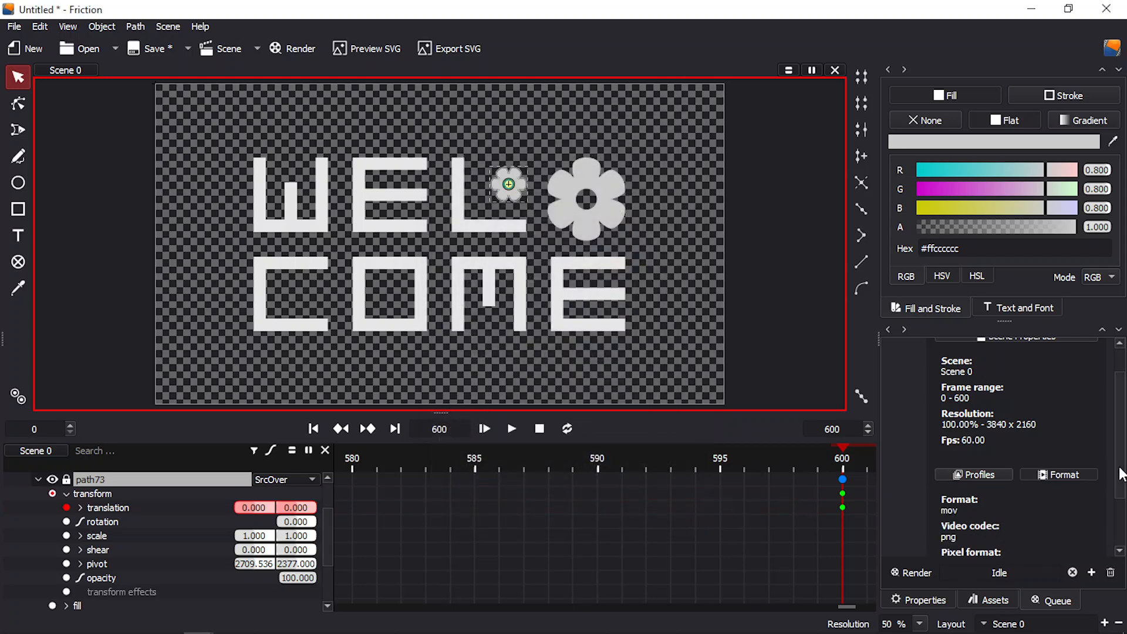
- Set the output file to "Welcome text with petals motion graphics" in the Design > Friction folder on drive D: and render the scene
scroll(1118, 475, down, 2)
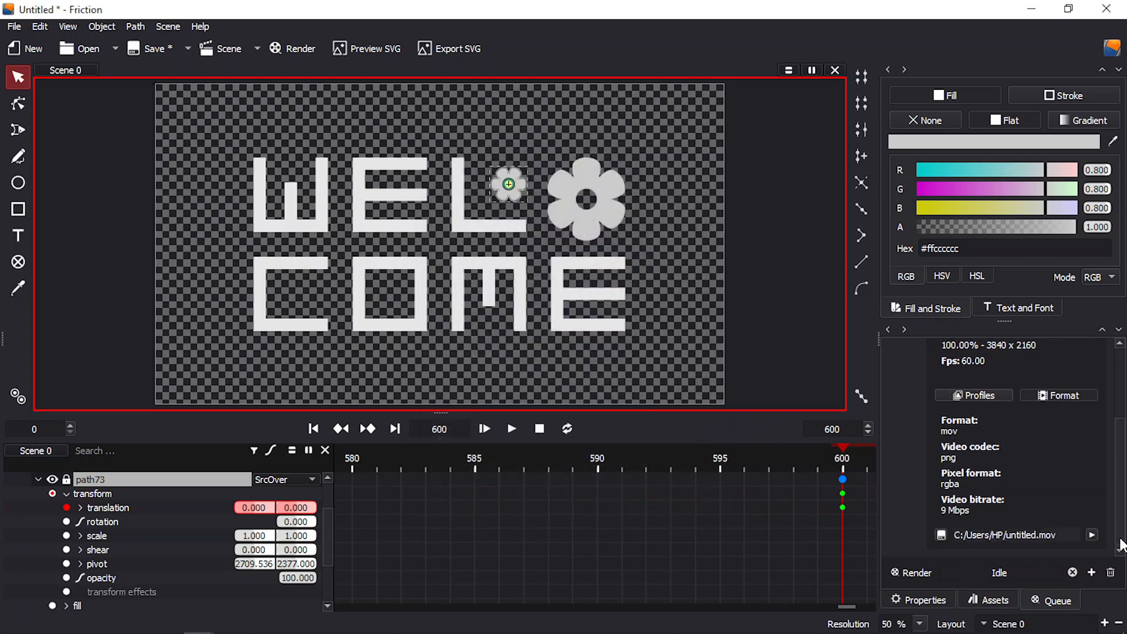
click(942, 534)
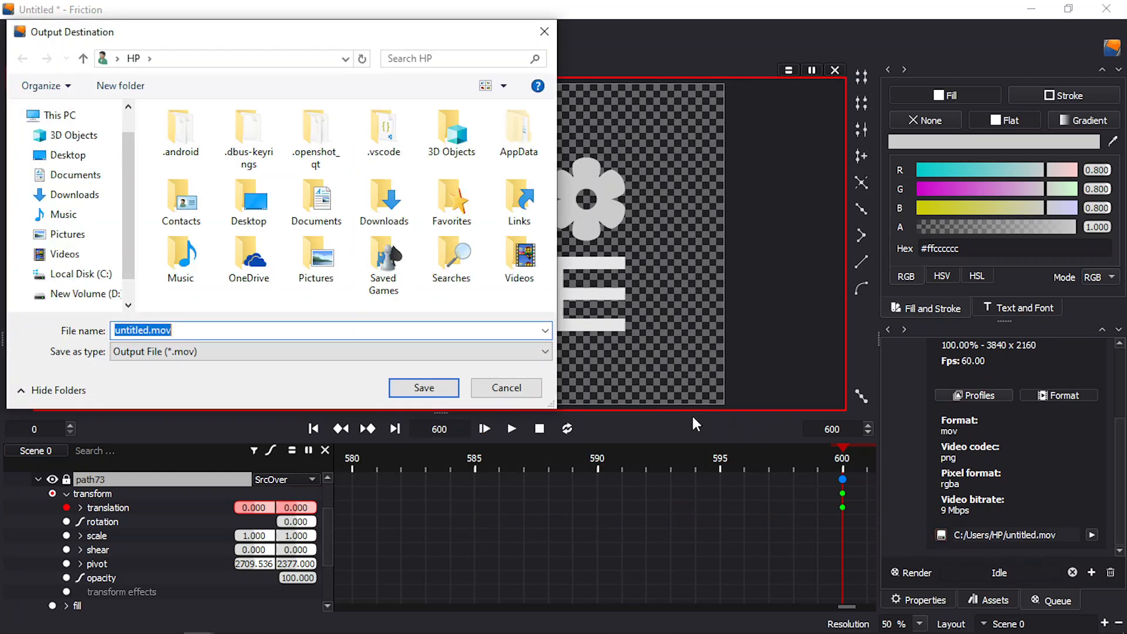
click(84, 294)
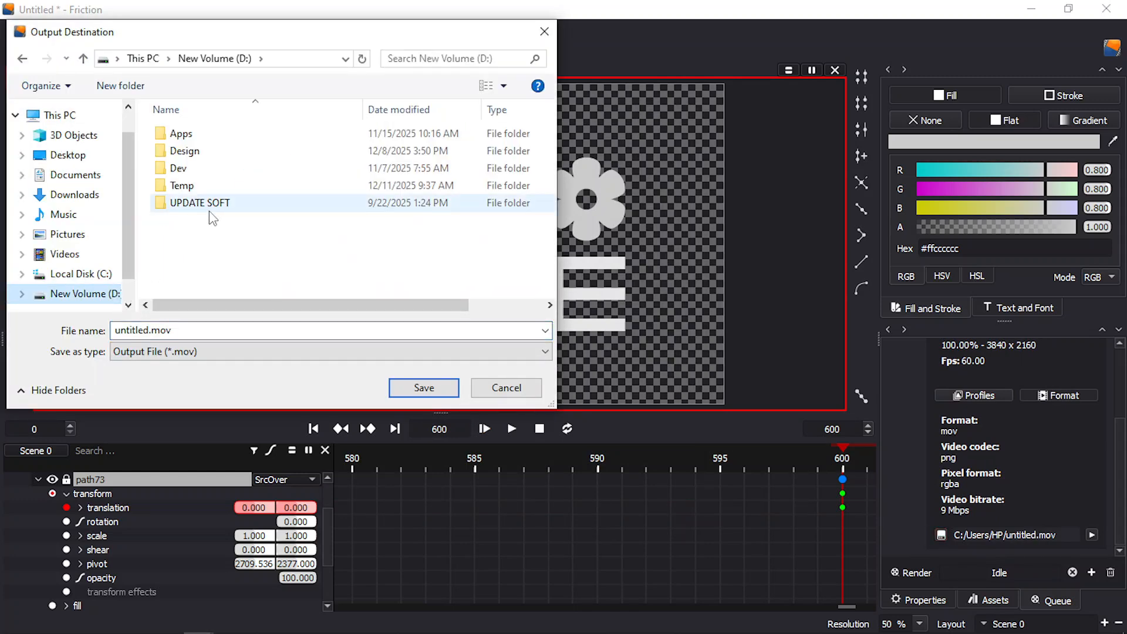
double_click(226, 154)
click(295, 153)
double_click(295, 153)
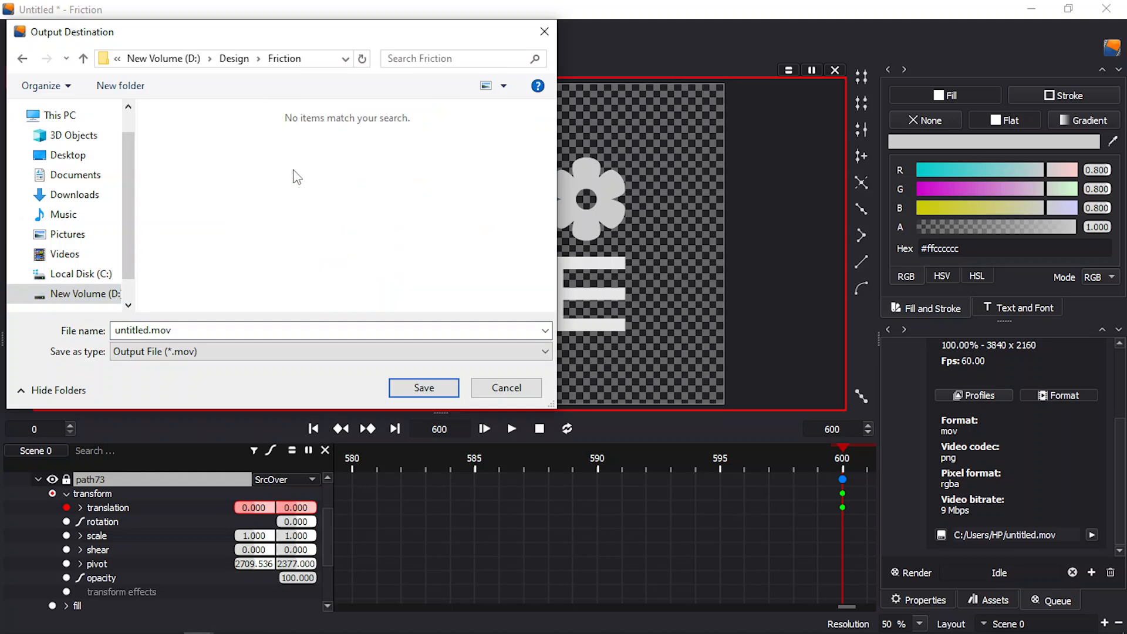
double_click(276, 329)
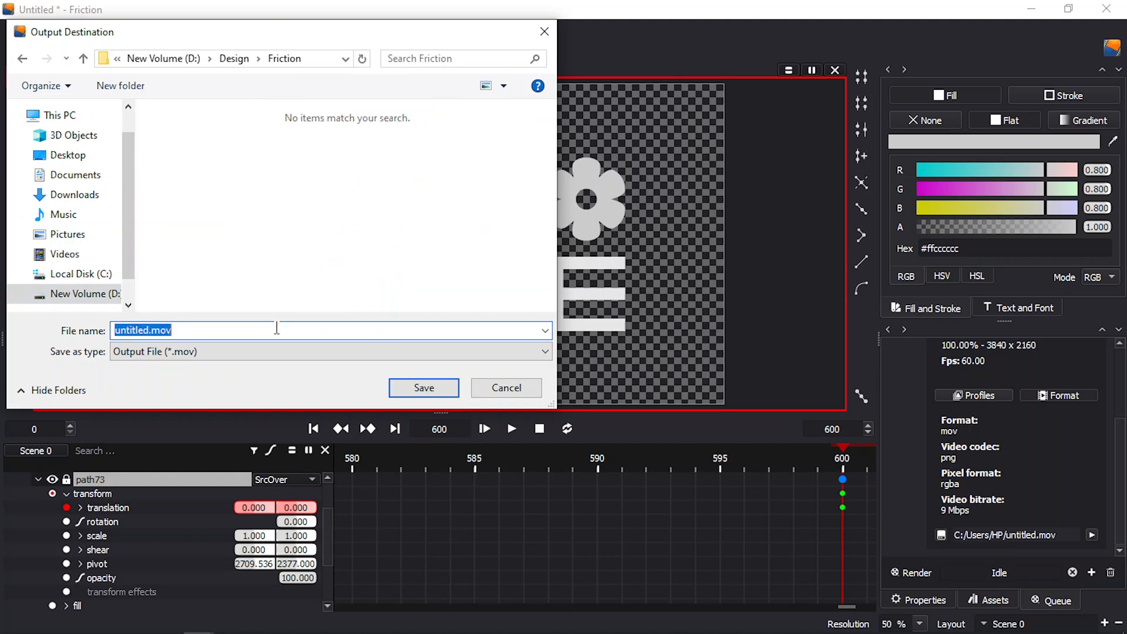
text(Welcome text)
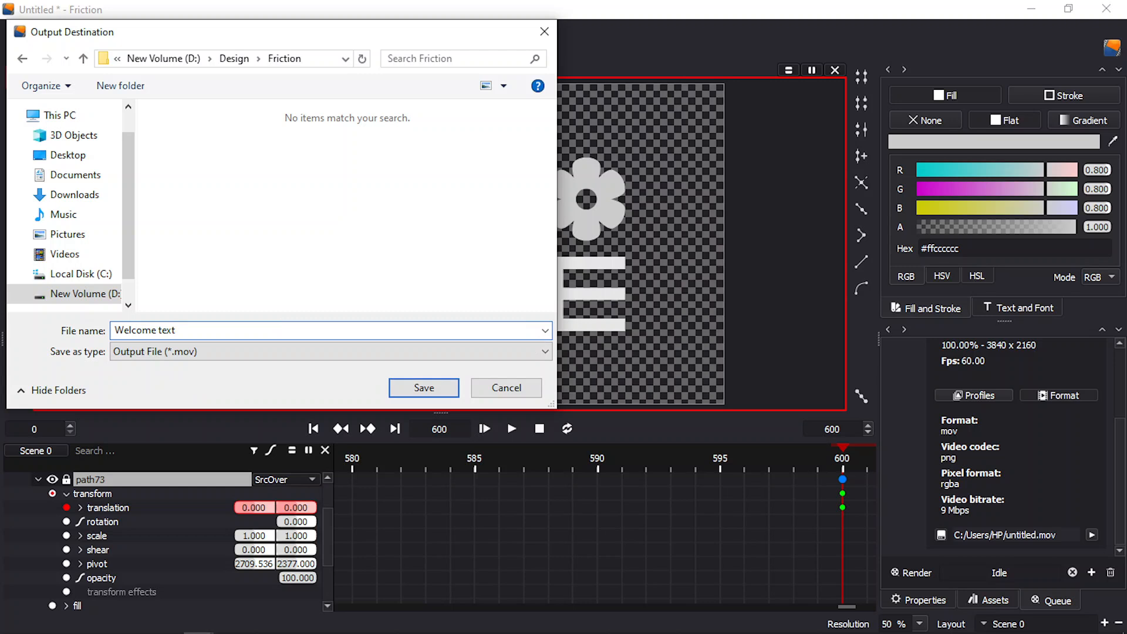
text(with petals motion graphics)
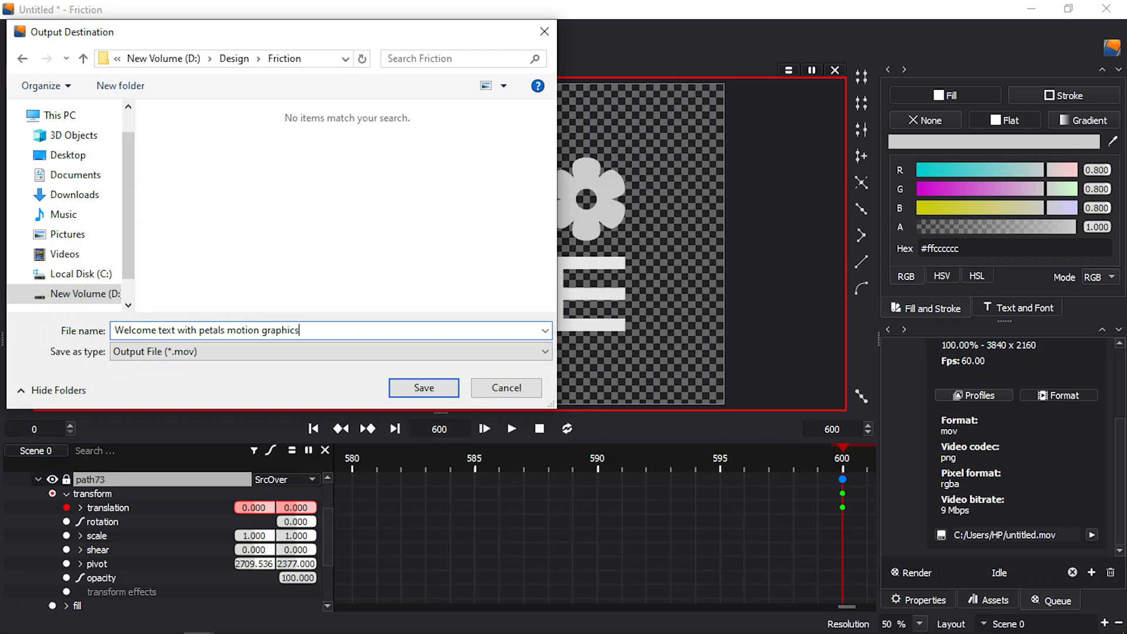
key(Return)
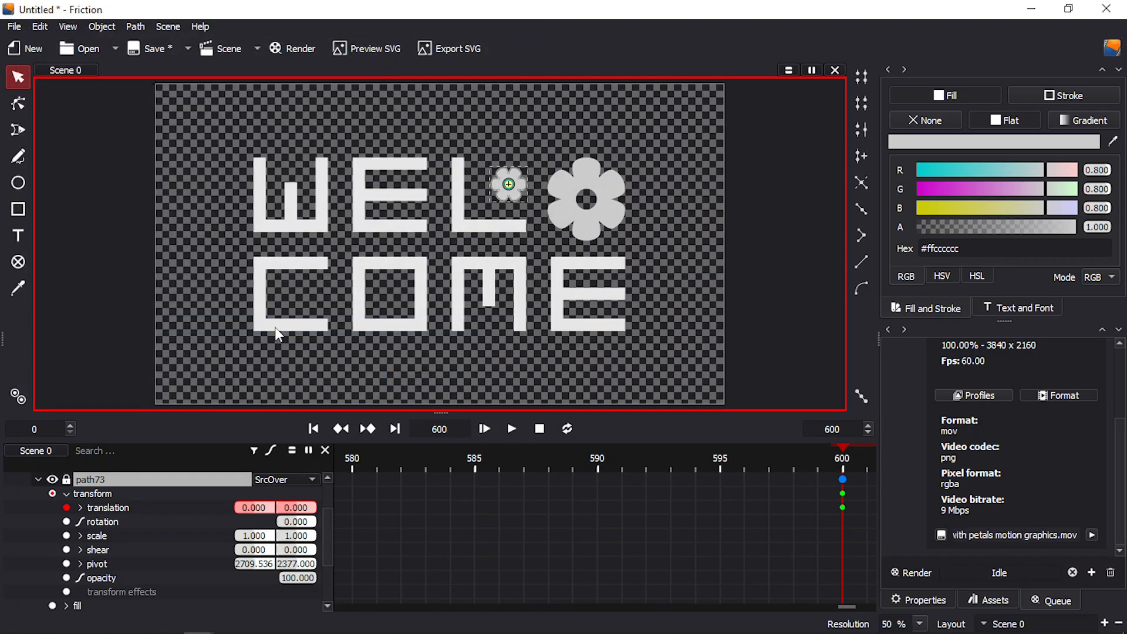
click(915, 574)
- Save the project as "Welcome 2" in the Design > Friction folder on drive D:
key(ctrl+s)
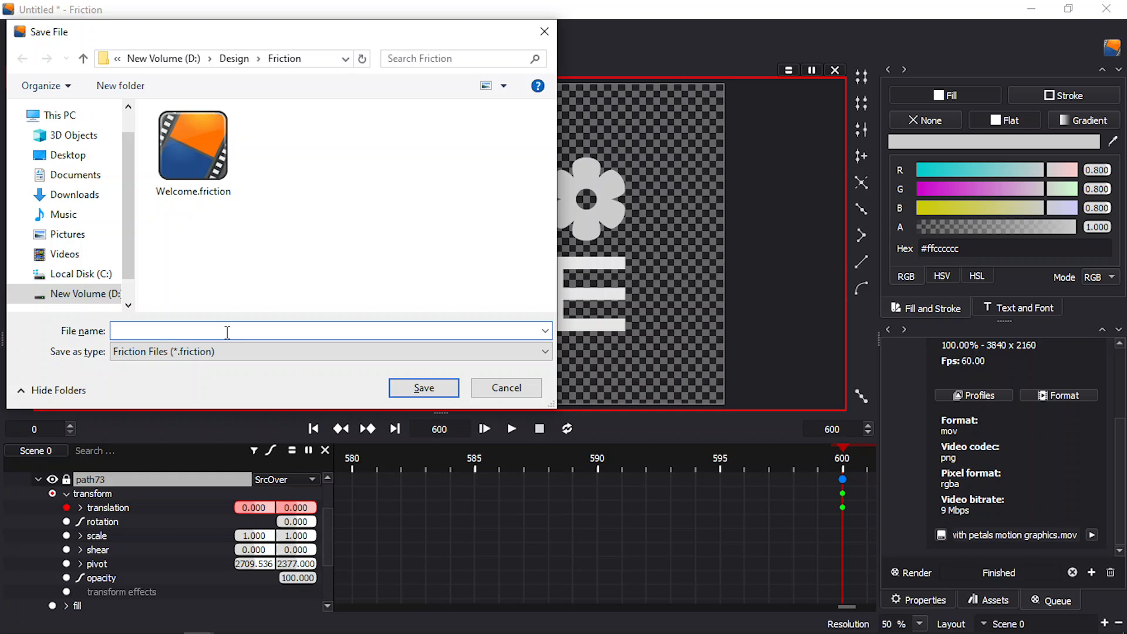
text(Welcome 2)
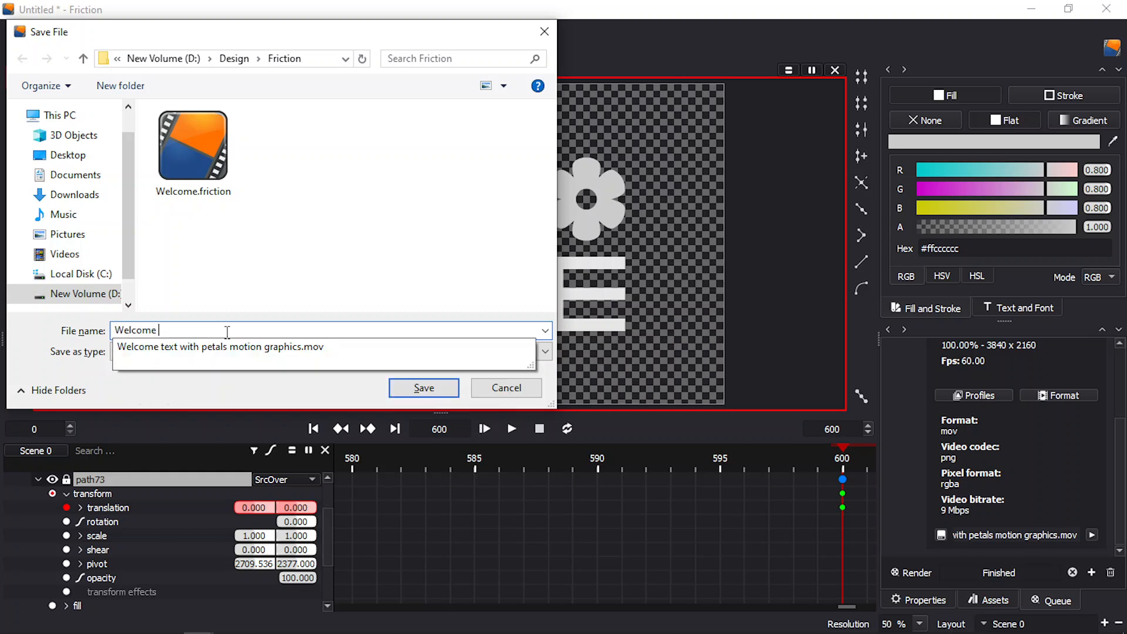
key(Return)
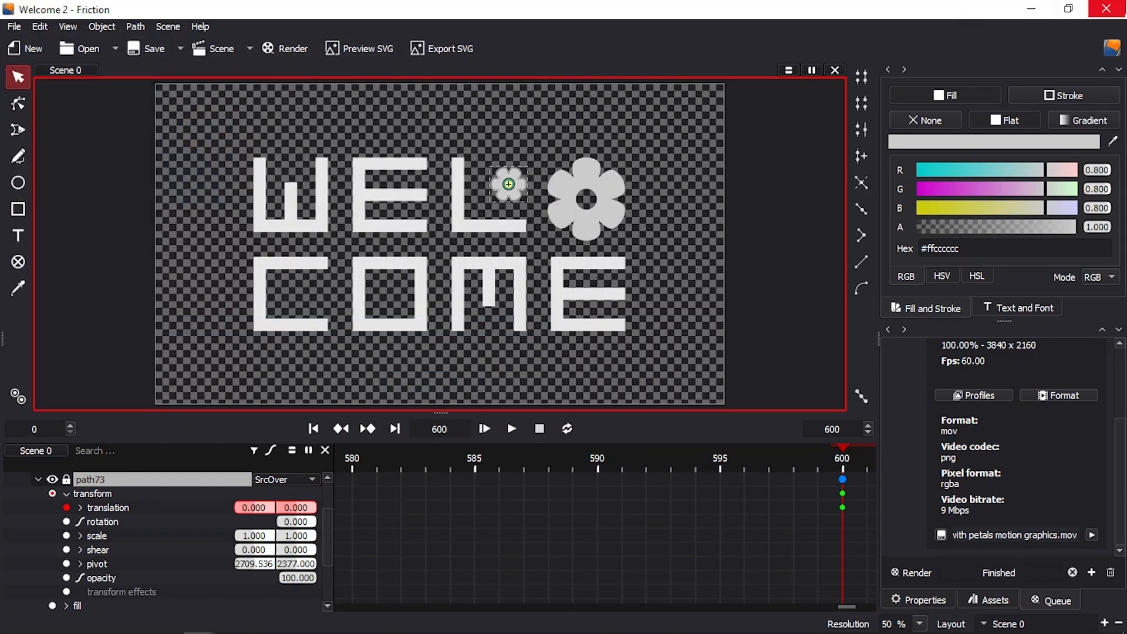
- Close Friction and the browser window holding the SVG previews
click(1109, 8)
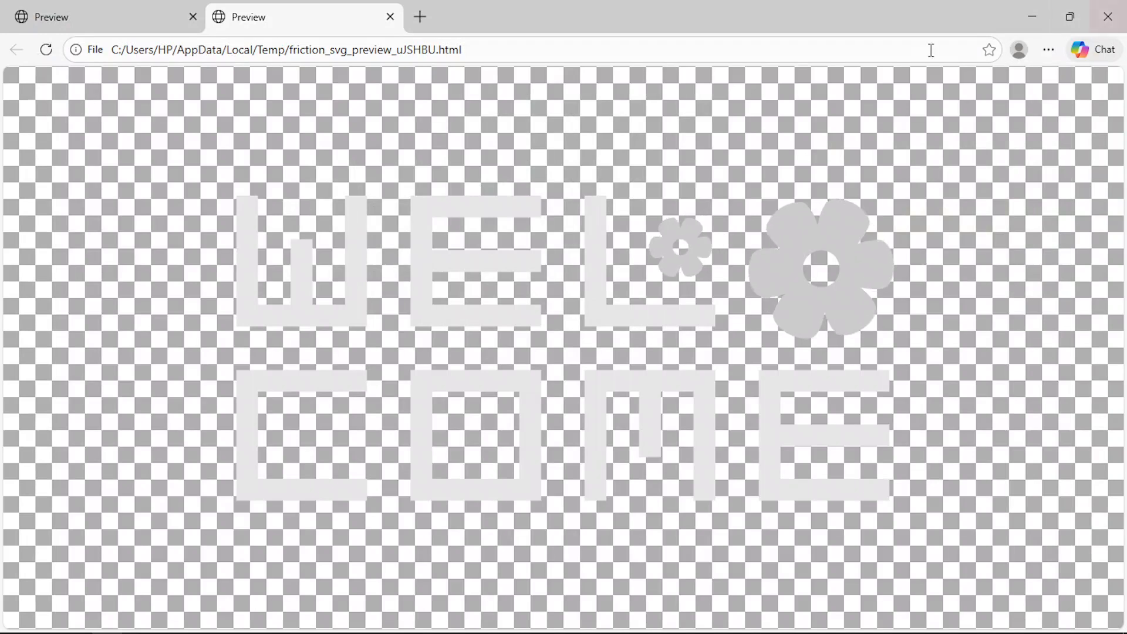
click(390, 16)
click(1108, 12)
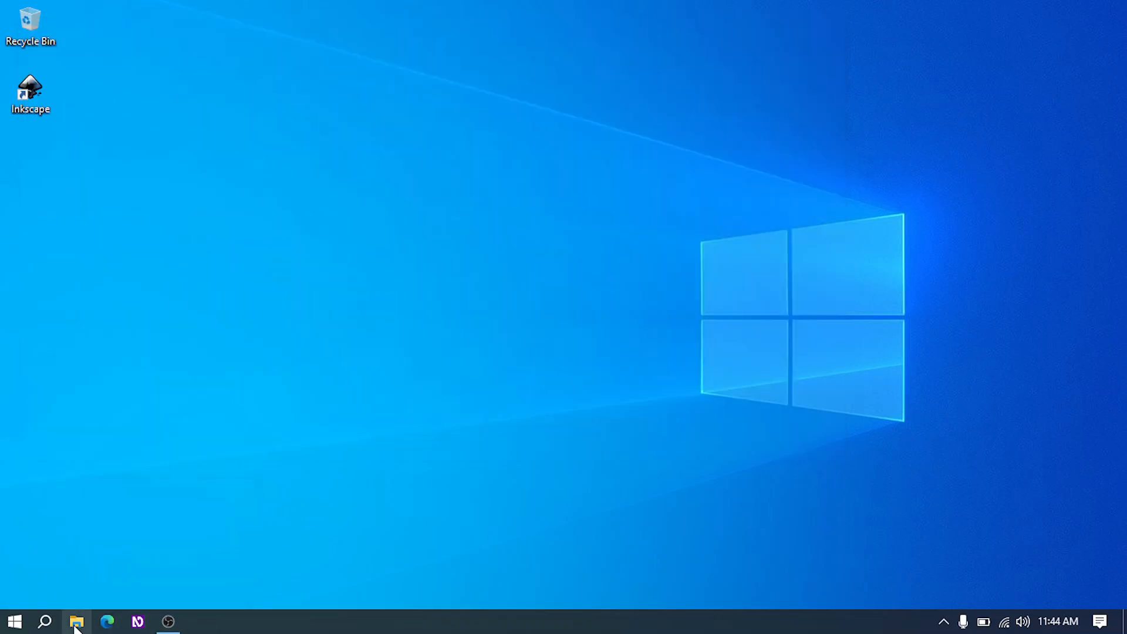
- Switch to File Explorer and open the Design > Friction folder on drive D:
click(76, 622)
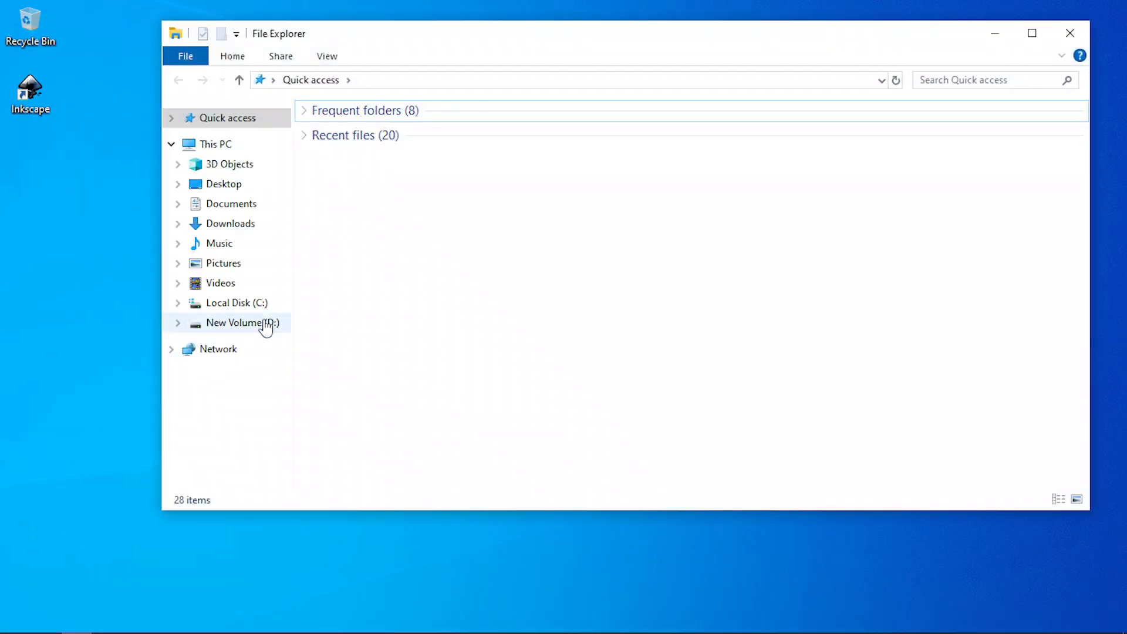
click(264, 323)
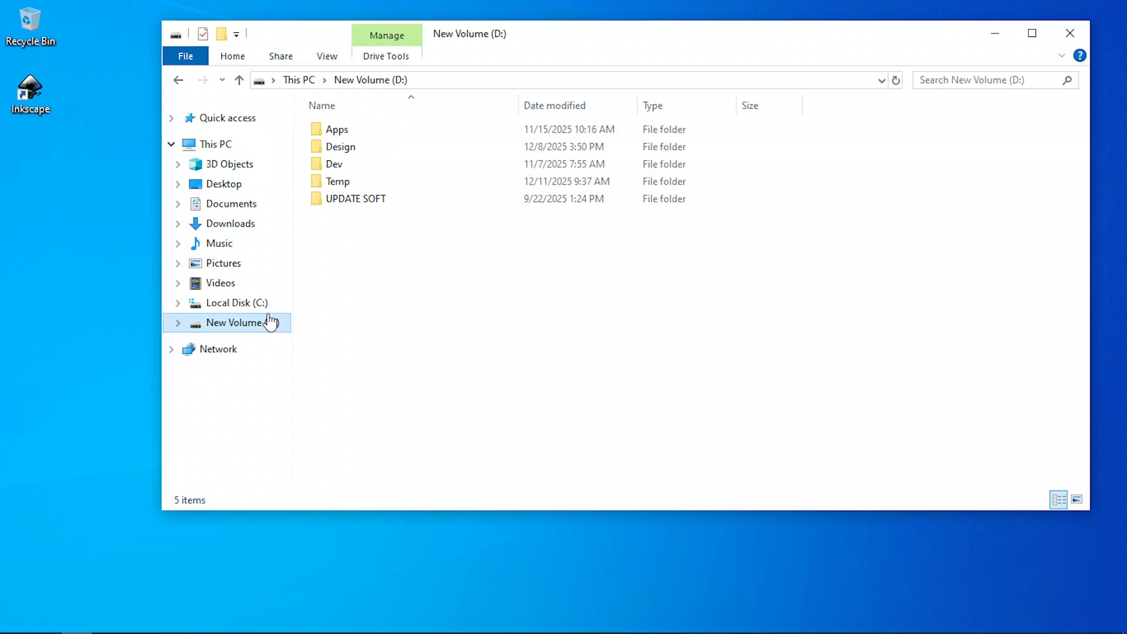
double_click(379, 147)
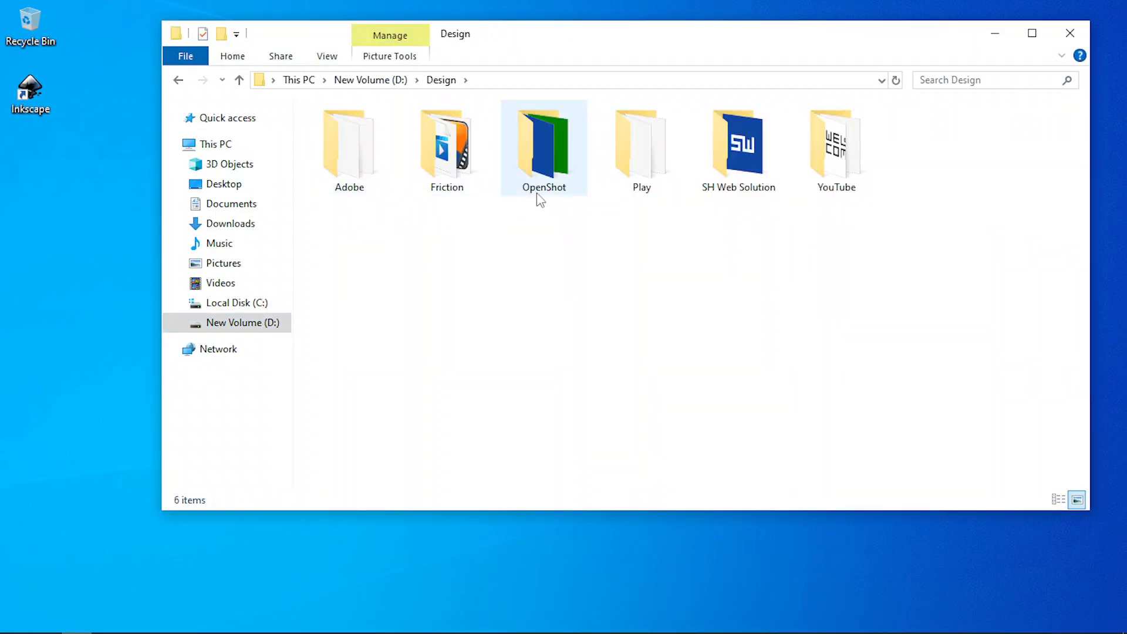
double_click(449, 164)
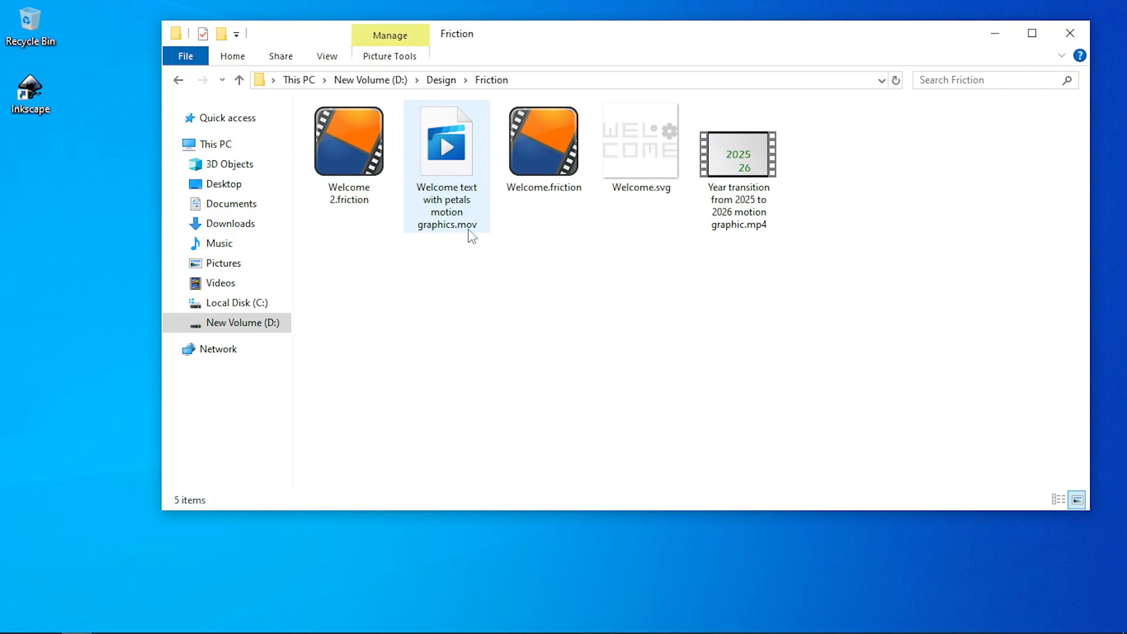
- Play "Welcome text with petals motion graphics.mov" in PotPlayer (64-Bit), then close the player
mouse_move(461, 191)
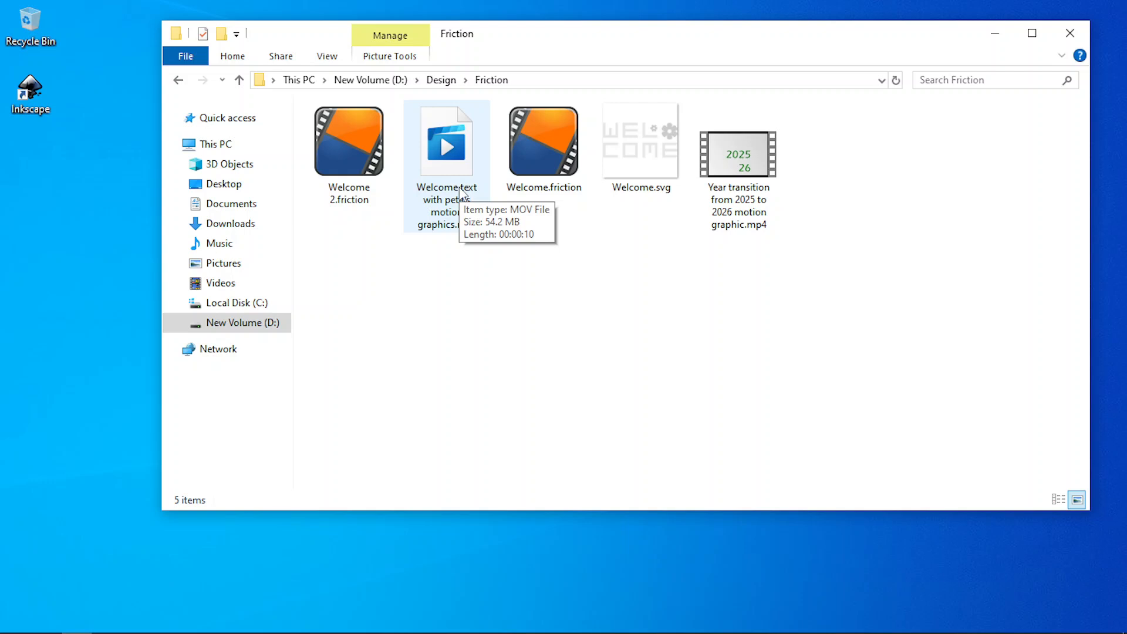
click(461, 192)
right_click(461, 193)
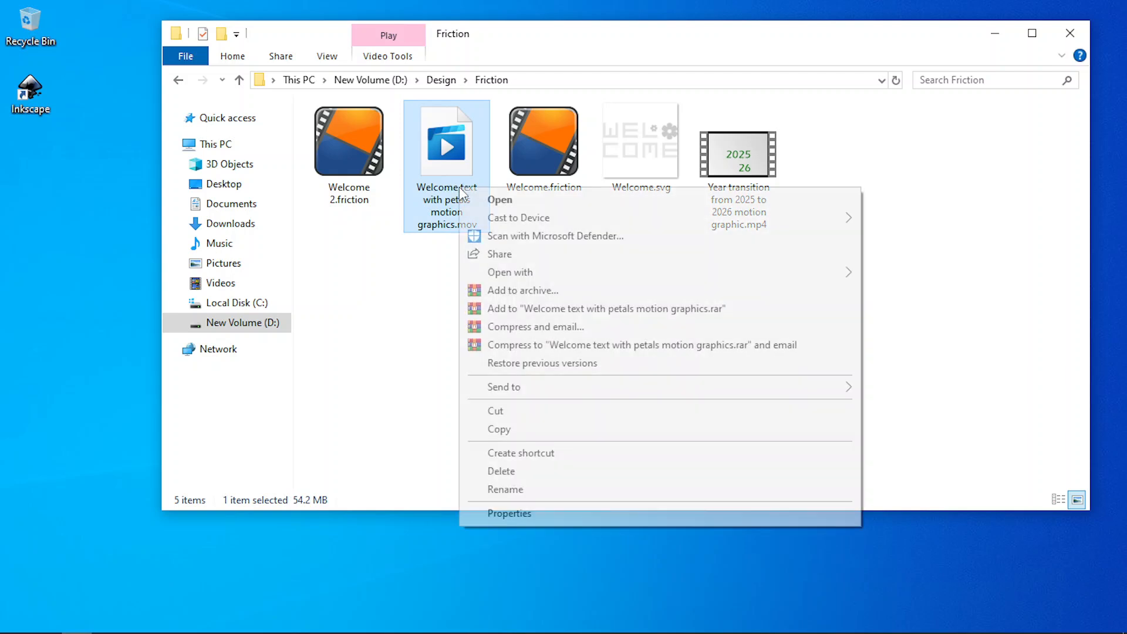
mouse_move(514, 276)
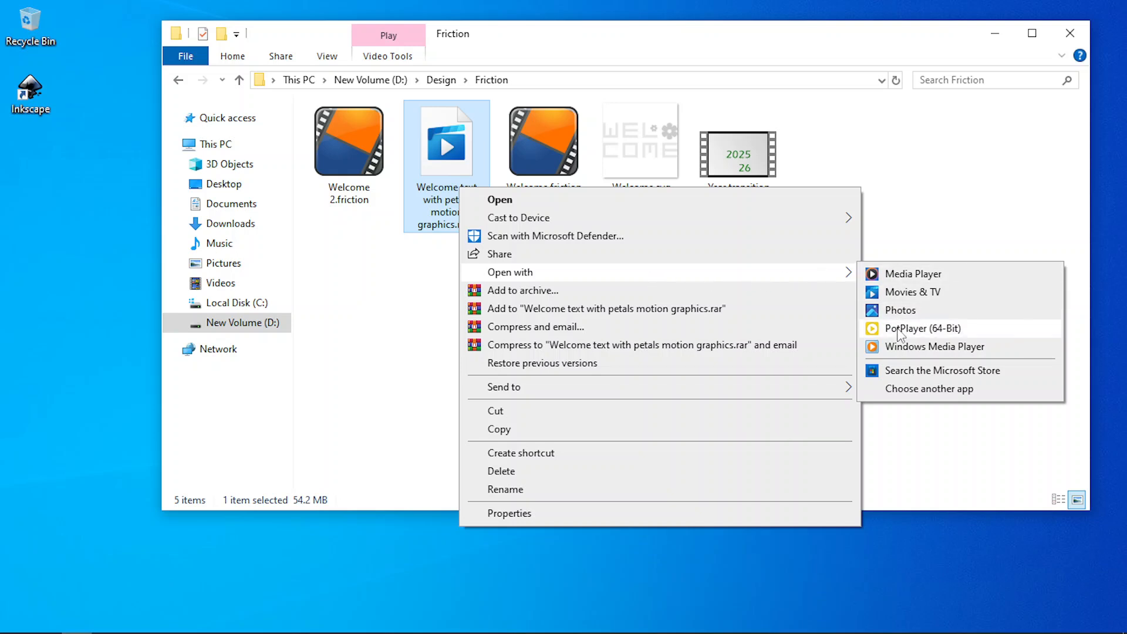
click(899, 331)
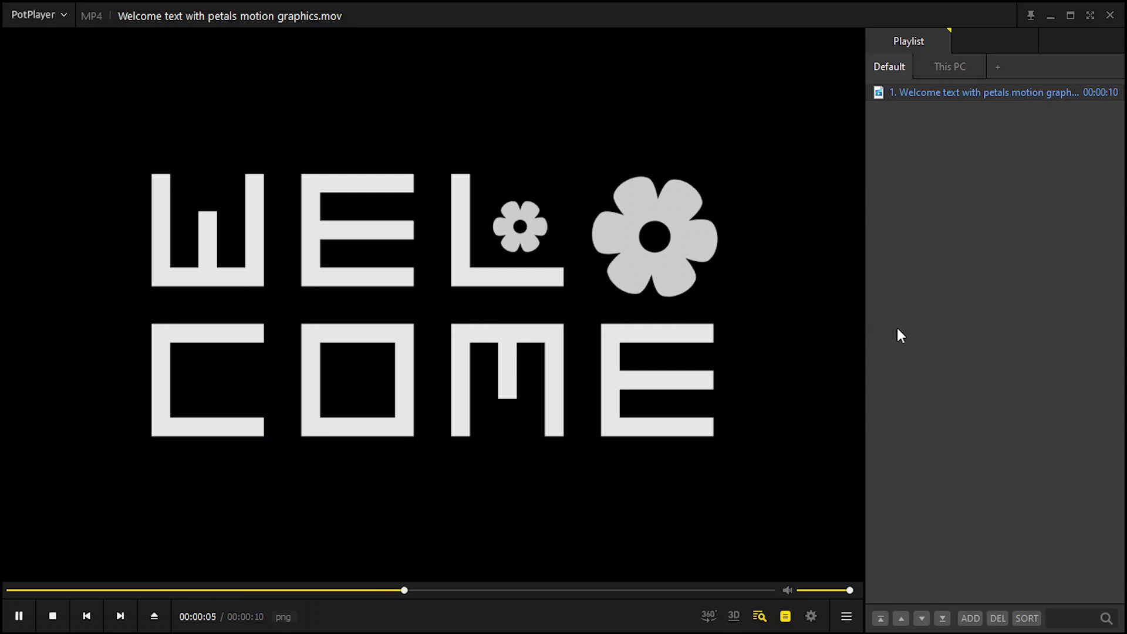
click(1109, 16)
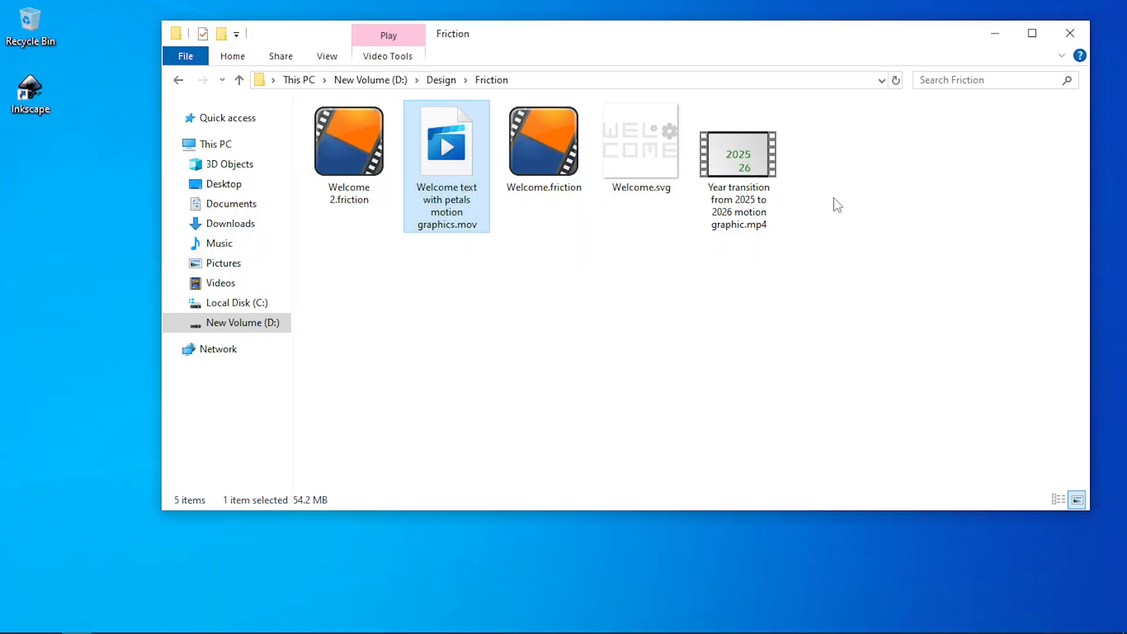
- Minimize File Explorer and launch OpenShot Video Editor
click(506, 545)
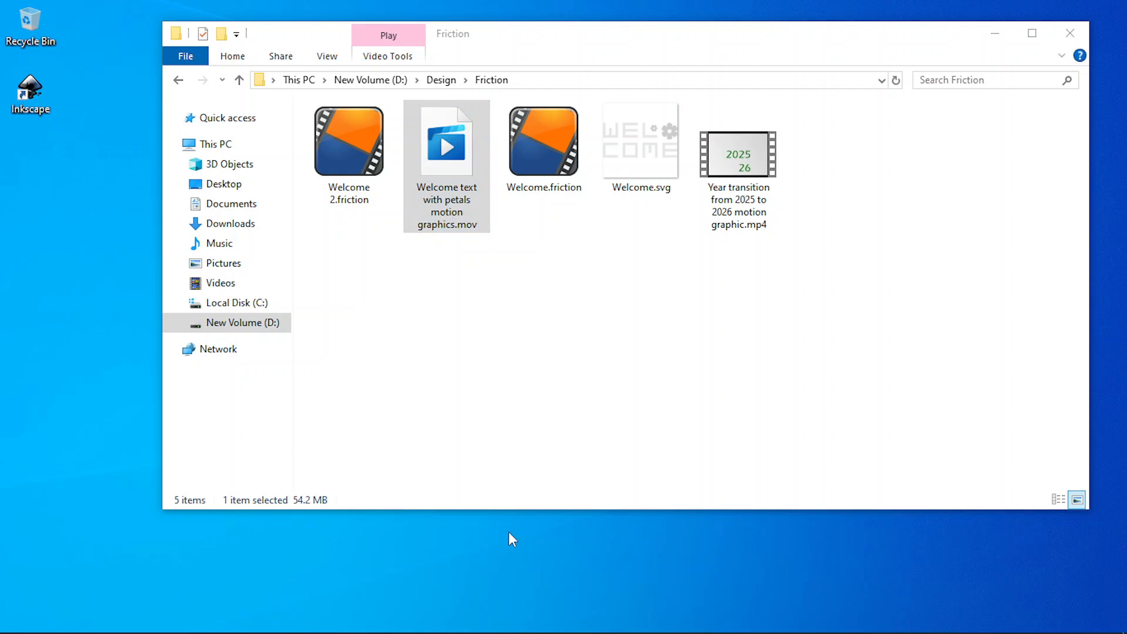
click(978, 36)
click(15, 621)
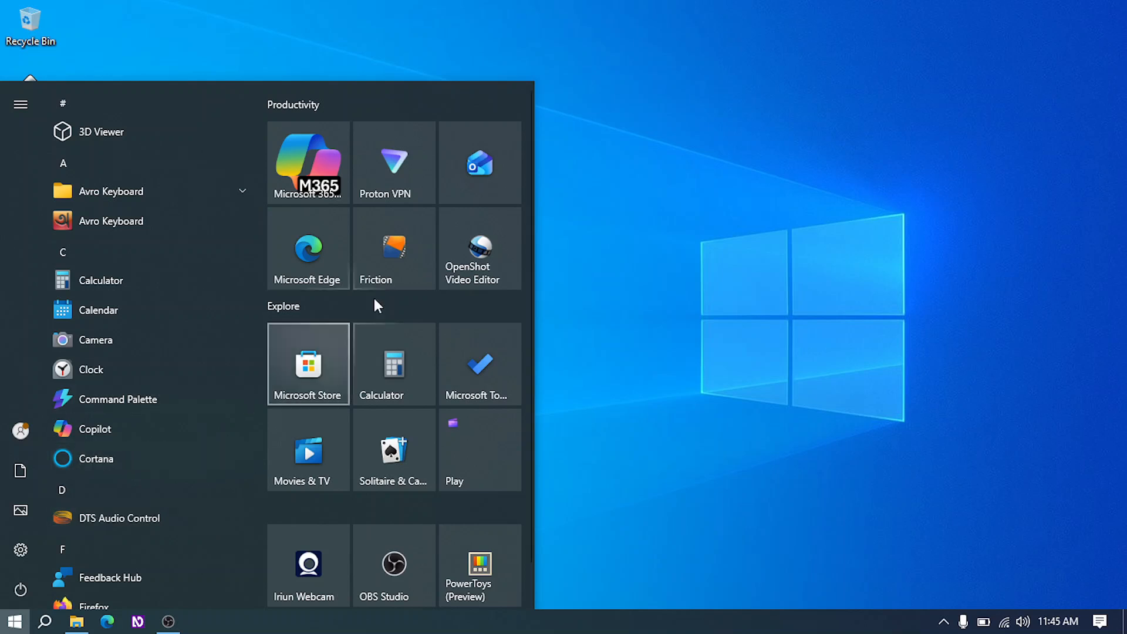
click(464, 253)
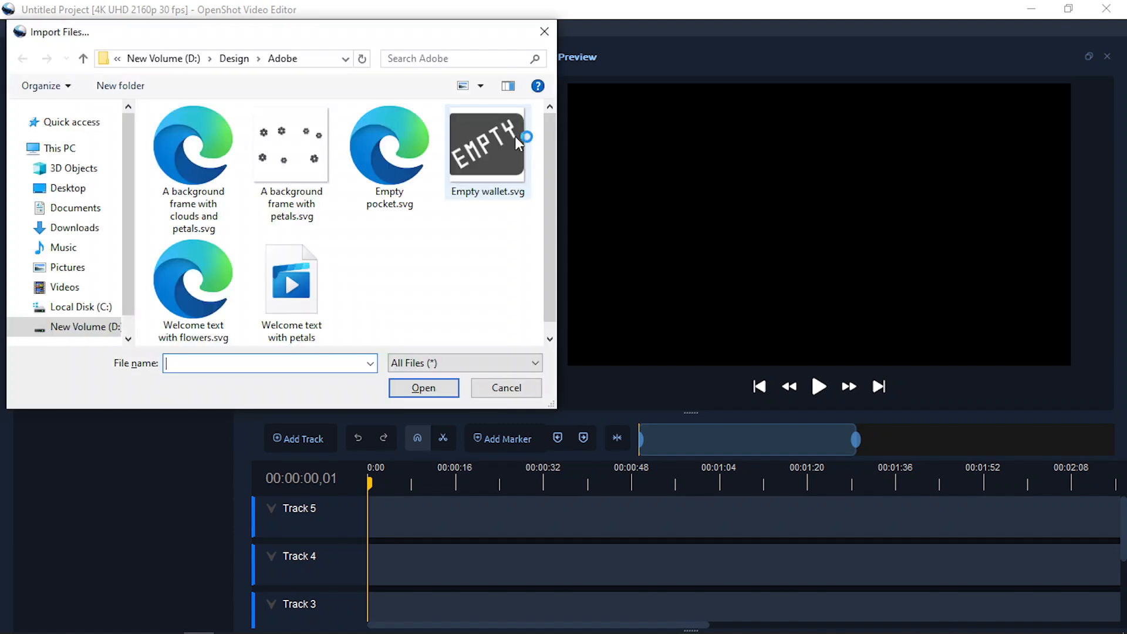
- Import "Bike trip BG.png" from the Design > OpenShot folder into the project files
click(82, 58)
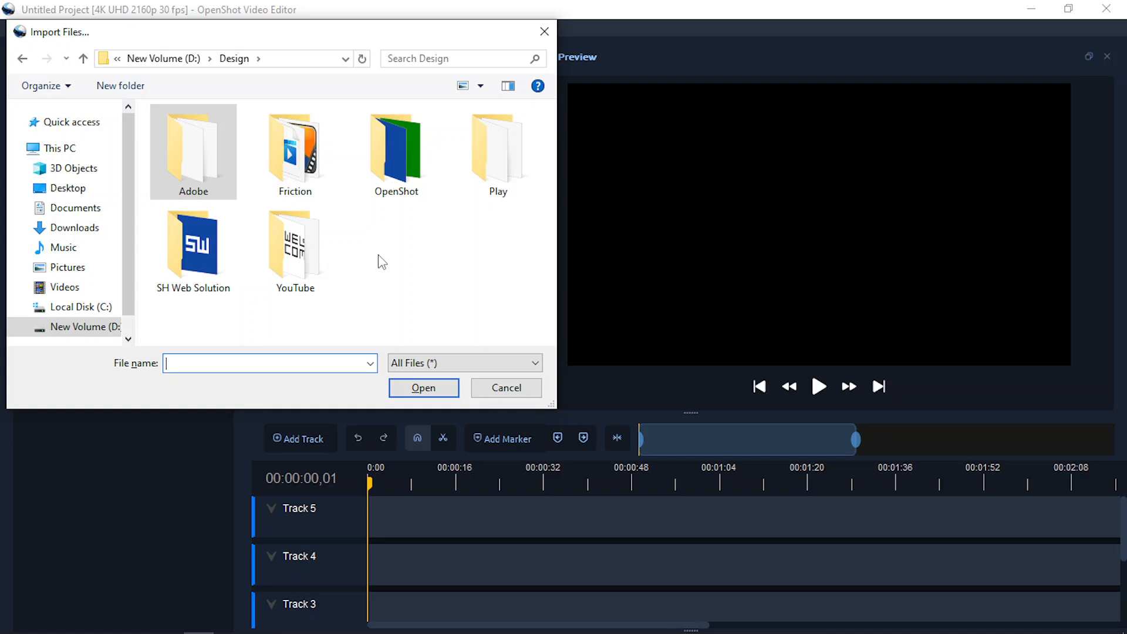
double_click(399, 147)
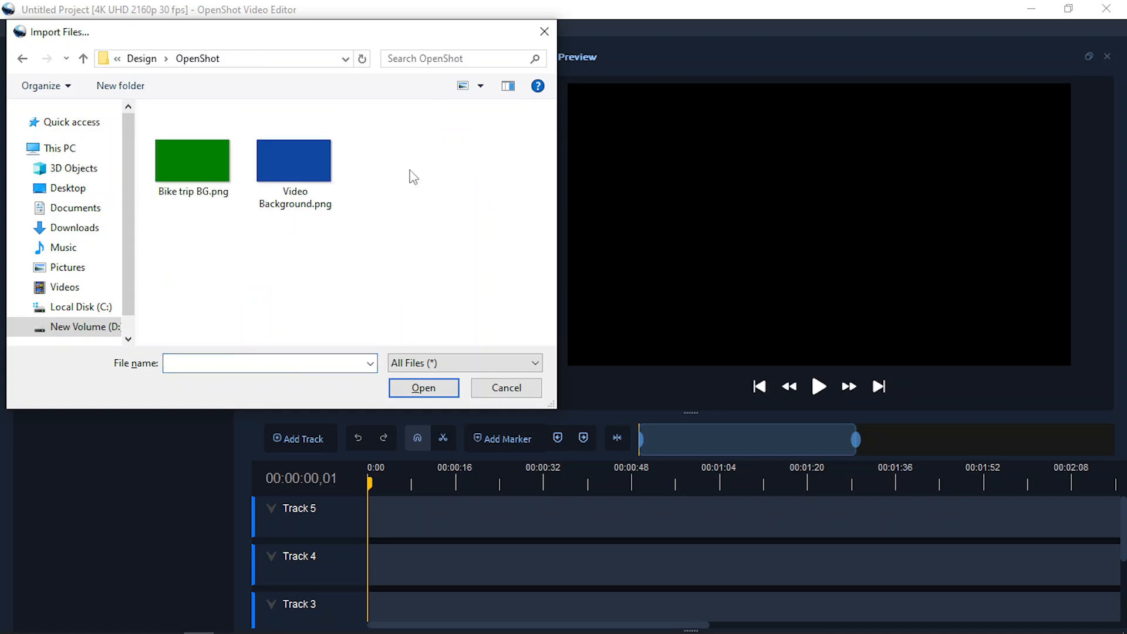
click(291, 180)
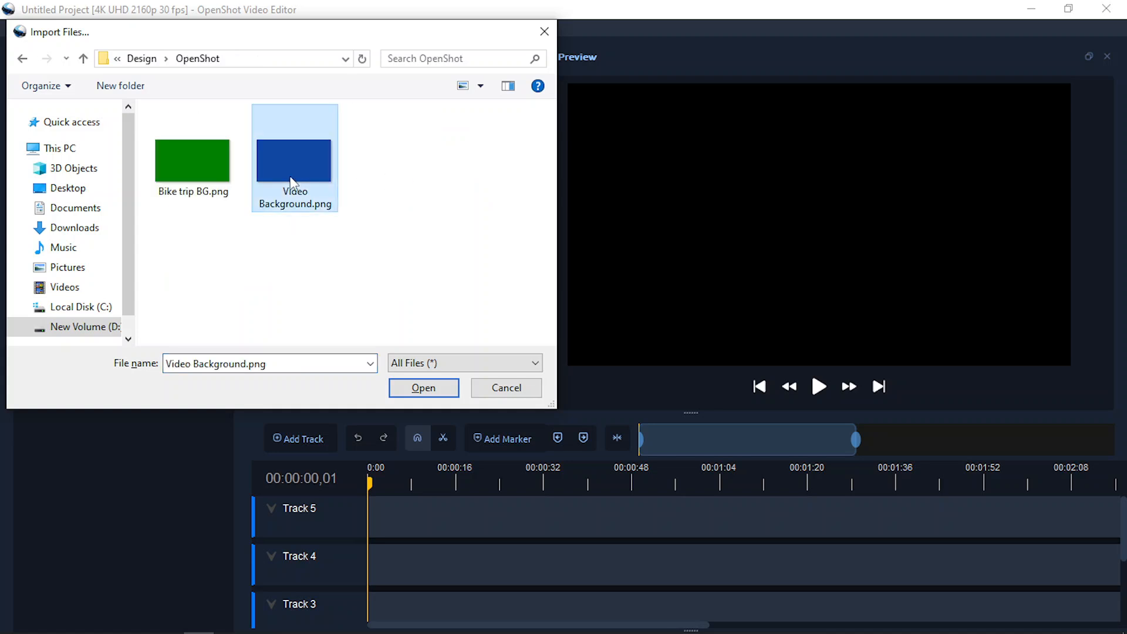
click(217, 165)
click(416, 390)
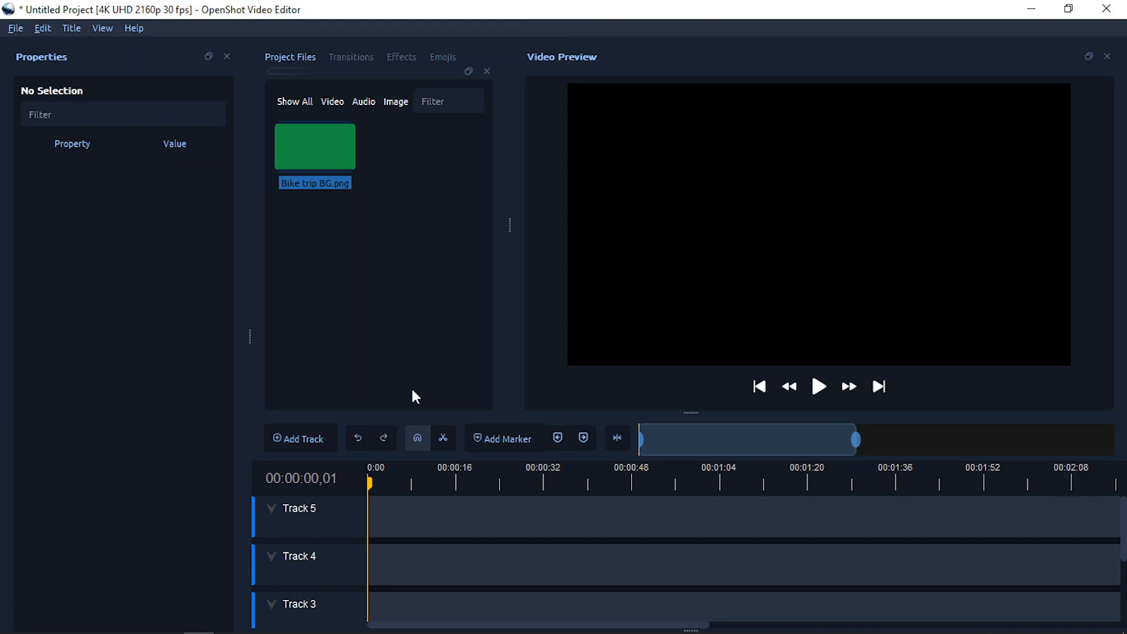
- Import "Welcome text with petals motion graphics.mov" from the Design > Friction folder into the project files
double_click(370, 233)
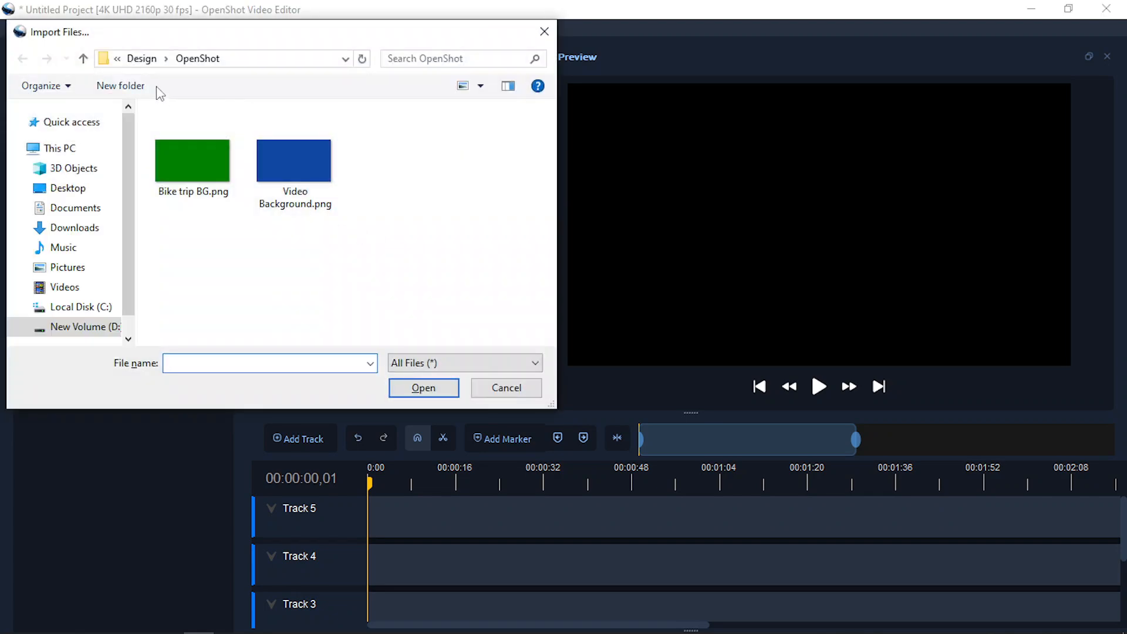
click(82, 58)
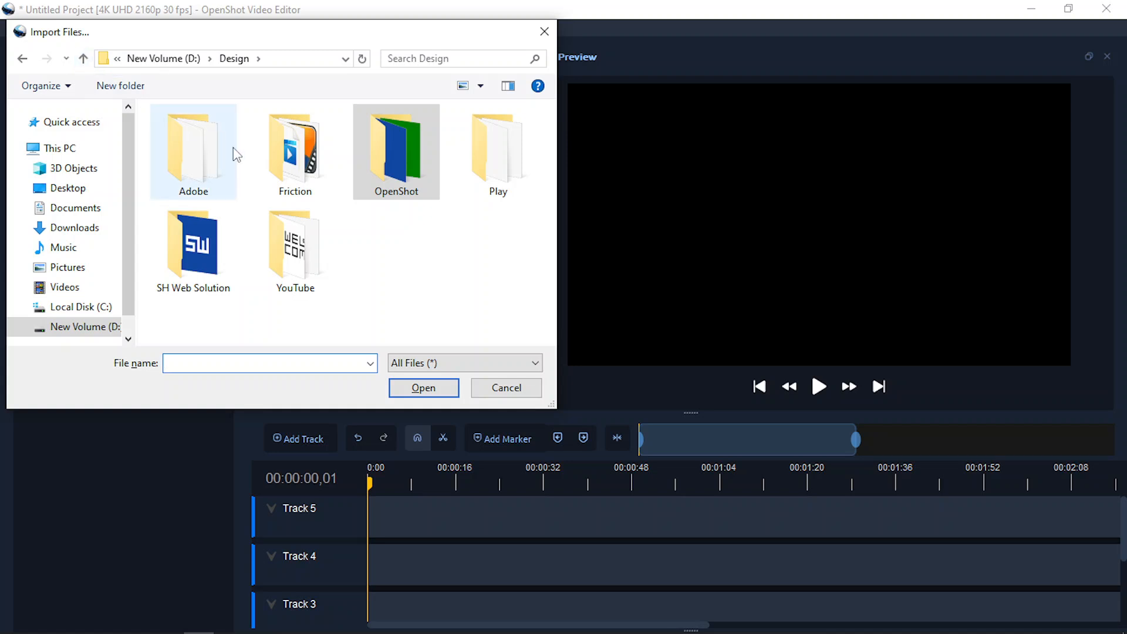
double_click(298, 170)
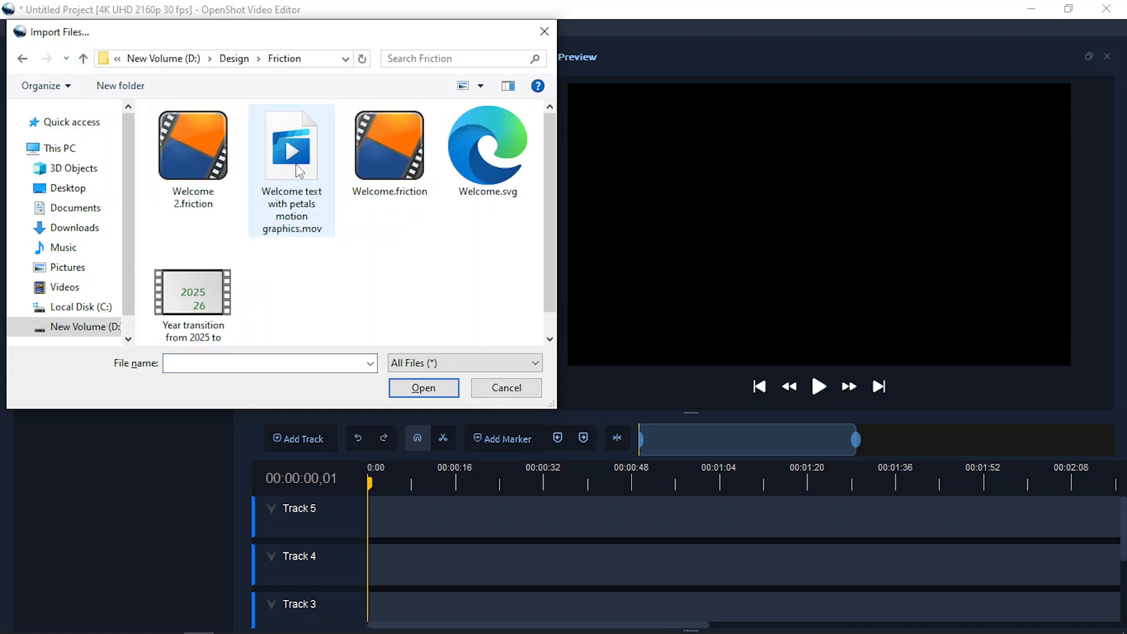
click(299, 171)
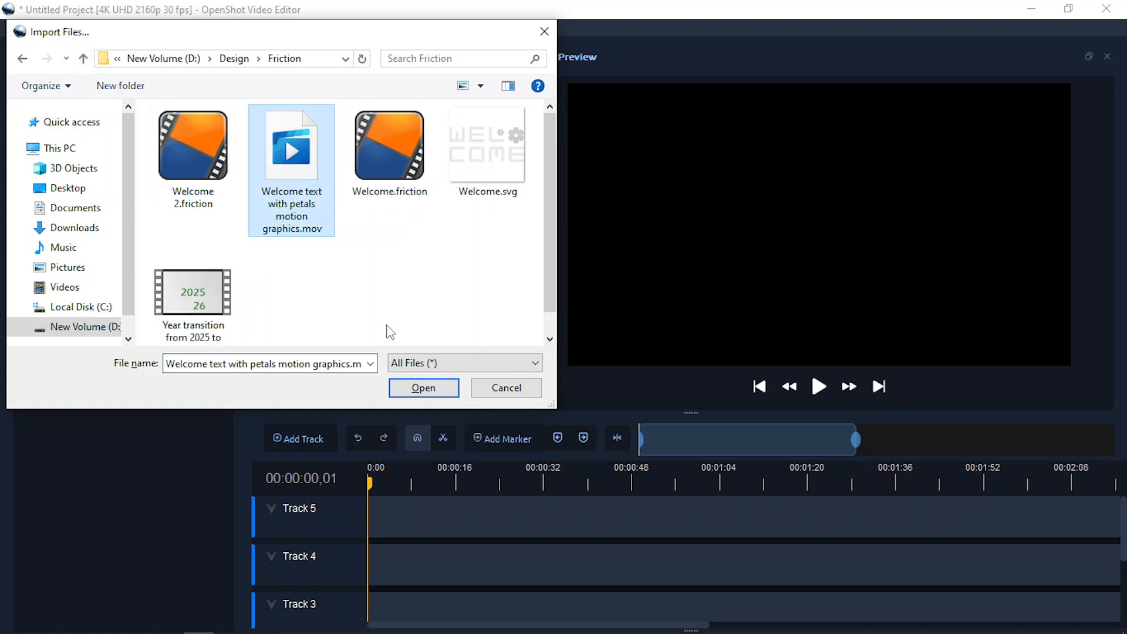
click(409, 387)
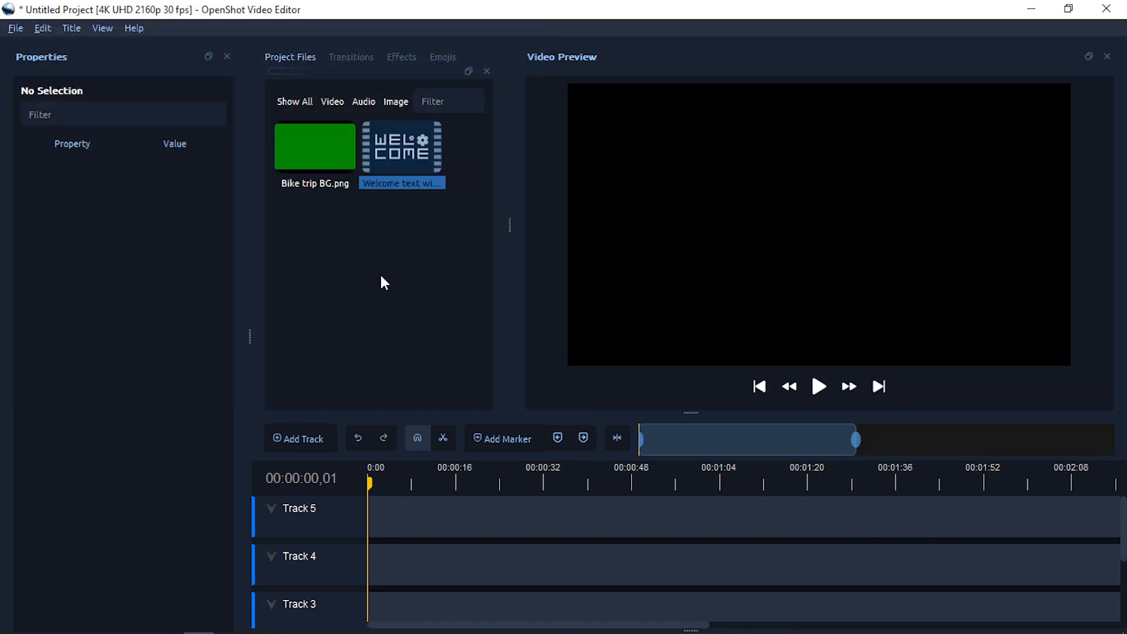
- Place "Bike trip BG.png" at the start of Track 4 and the welcome text video above it on Track 5
drag(312, 153, 386, 563)
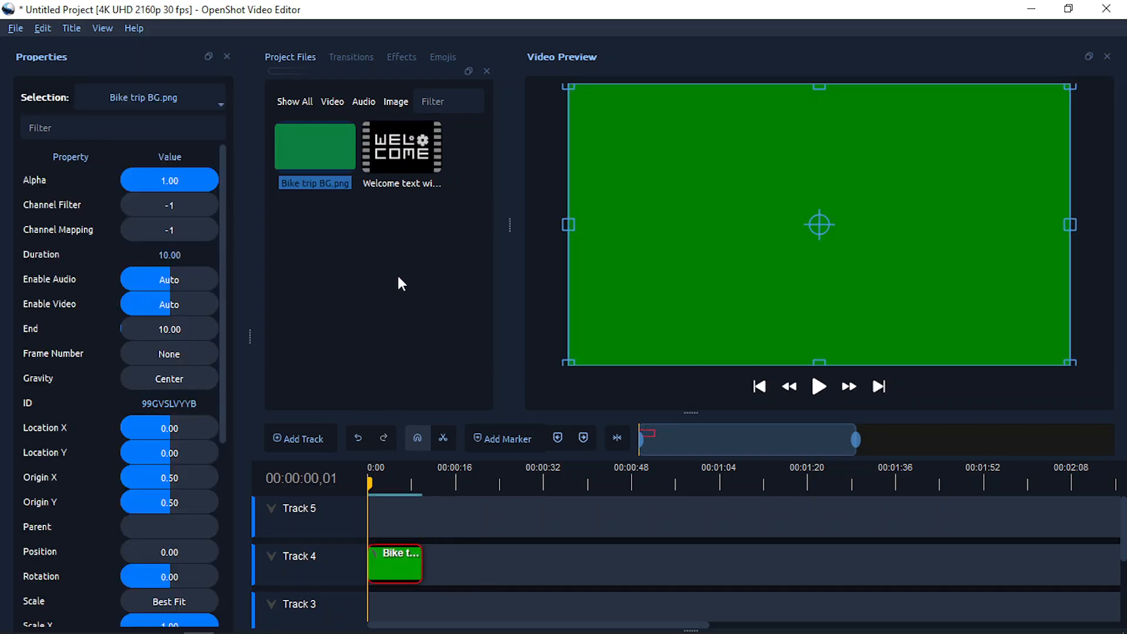
drag(402, 146, 401, 532)
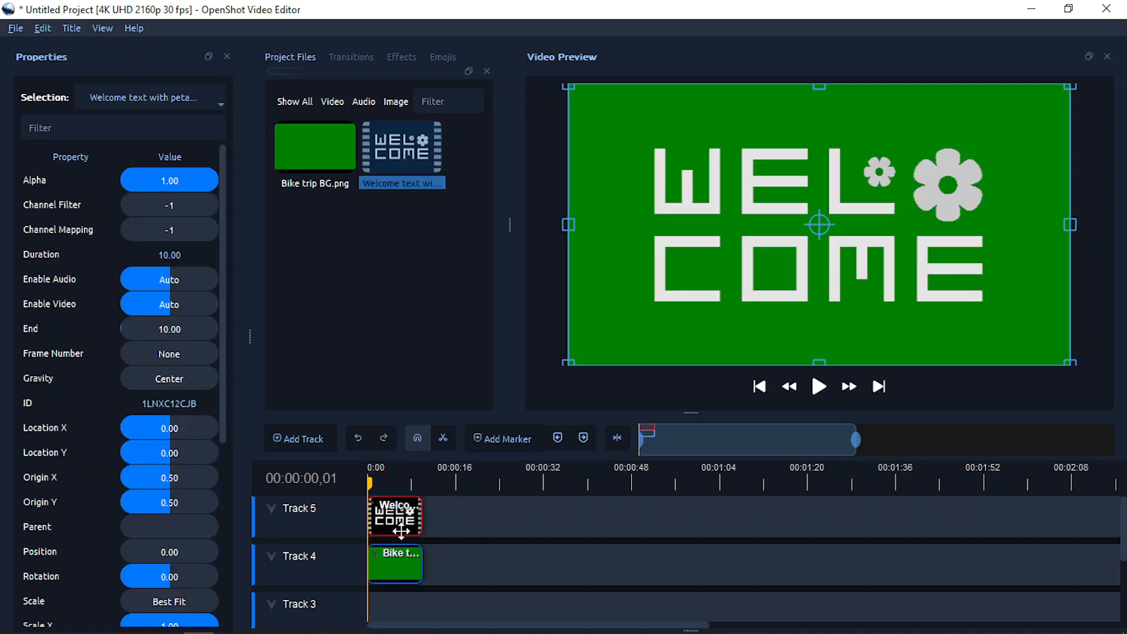